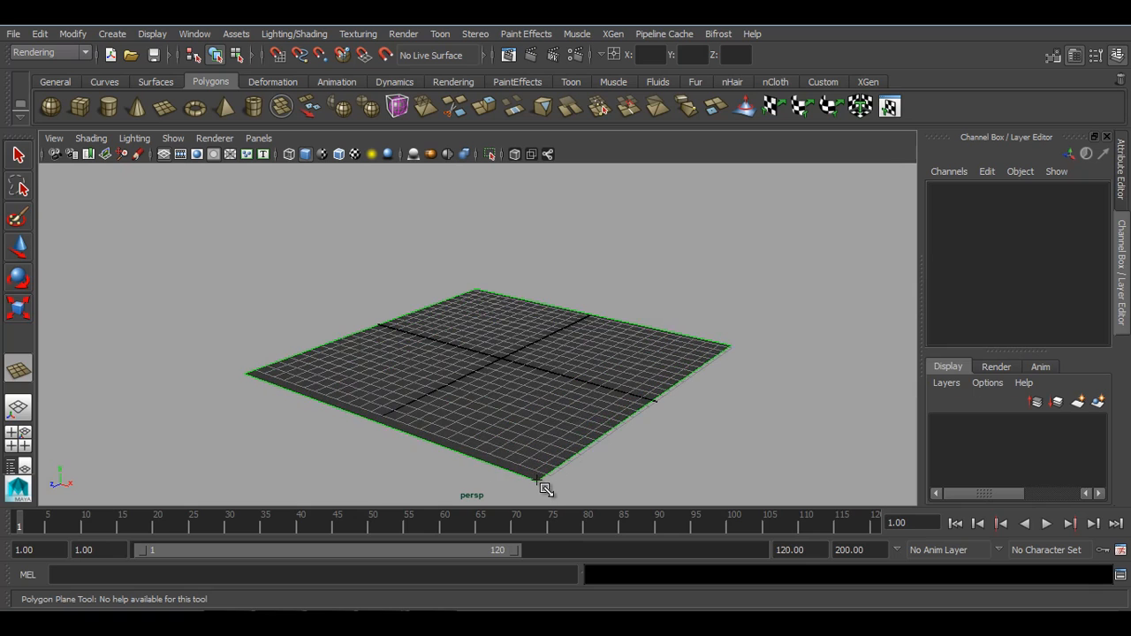
# Step: Hide the viewport grid and set the new plane's width and height subdivisions to 8
pyautogui.click(164, 154)
pyautogui.scroll(-2, 995, 265)
pyautogui.click(973, 326)
pyautogui.scroll(-3, 974, 327)
pyautogui.moveTo(988, 298); pyautogui.dragTo(993, 313)
pyautogui.moveTo(700, 349); pyautogui.dragTo(759, 334, button='middle')
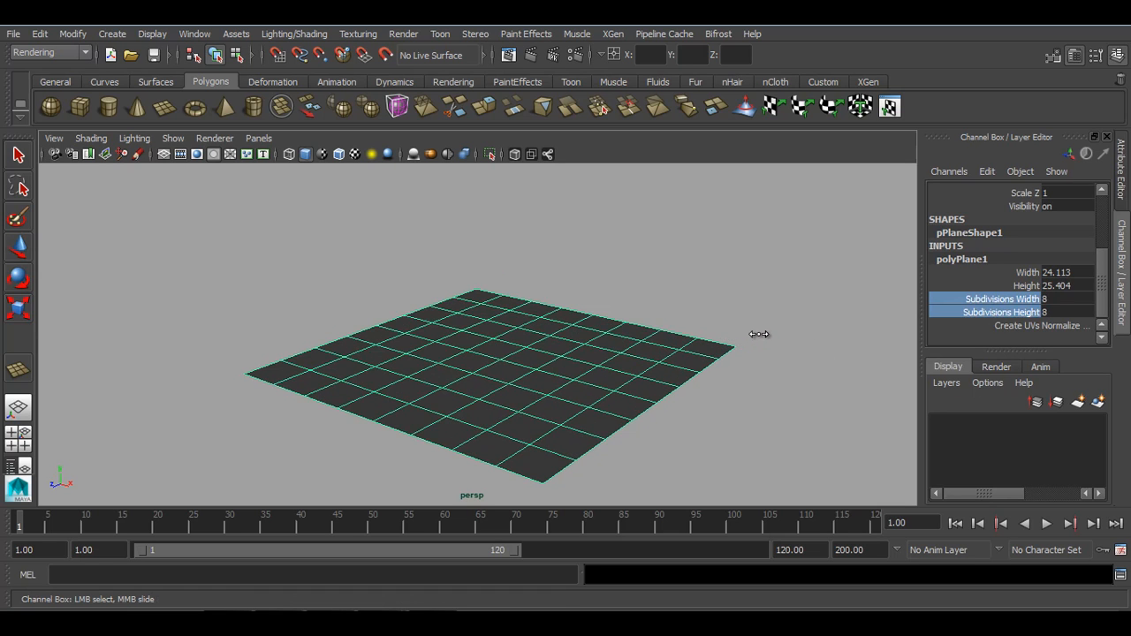
pyautogui.keyDown('alt'); pyautogui.moveTo(670, 306); pyautogui.dragTo(732, 356, button='right'); pyautogui.keyUp('alt')
pyautogui.keyDown('alt'); pyautogui.moveTo(712, 359); pyautogui.dragTo(715, 345); pyautogui.keyUp('alt')
pyautogui.keyDown('alt'); pyautogui.moveTo(725, 351); pyautogui.dragTo(788, 394, button='right'); pyautogui.keyUp('alt')
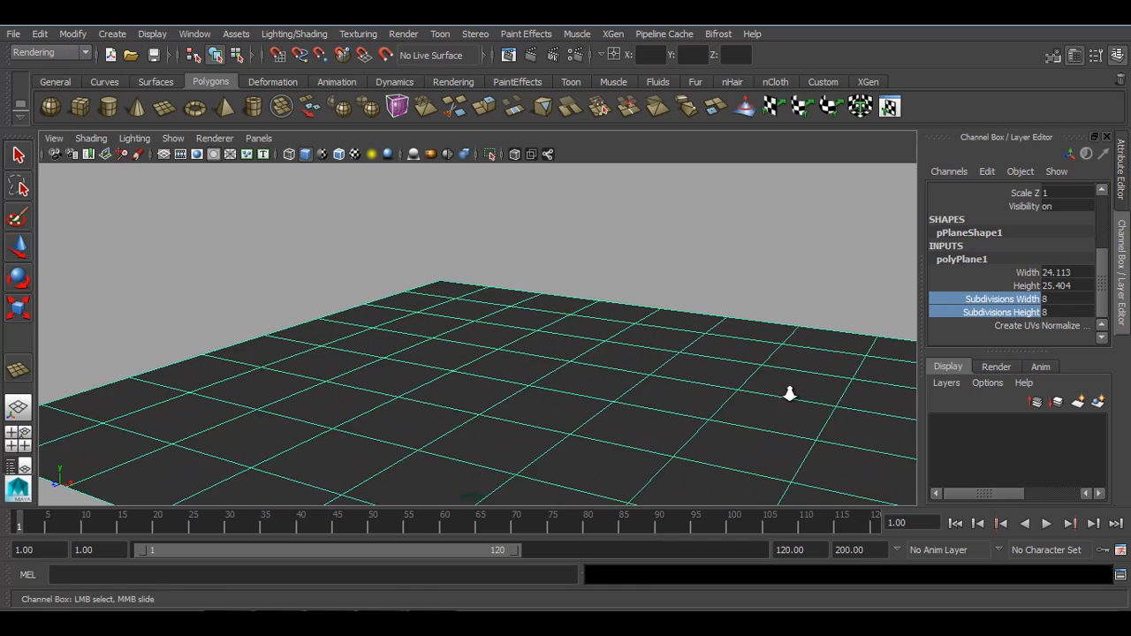
pyautogui.keyDown('alt'); pyautogui.moveTo(735, 389); pyautogui.dragTo(728, 365); pyautogui.keyUp('alt')
pyautogui.click(678, 245)
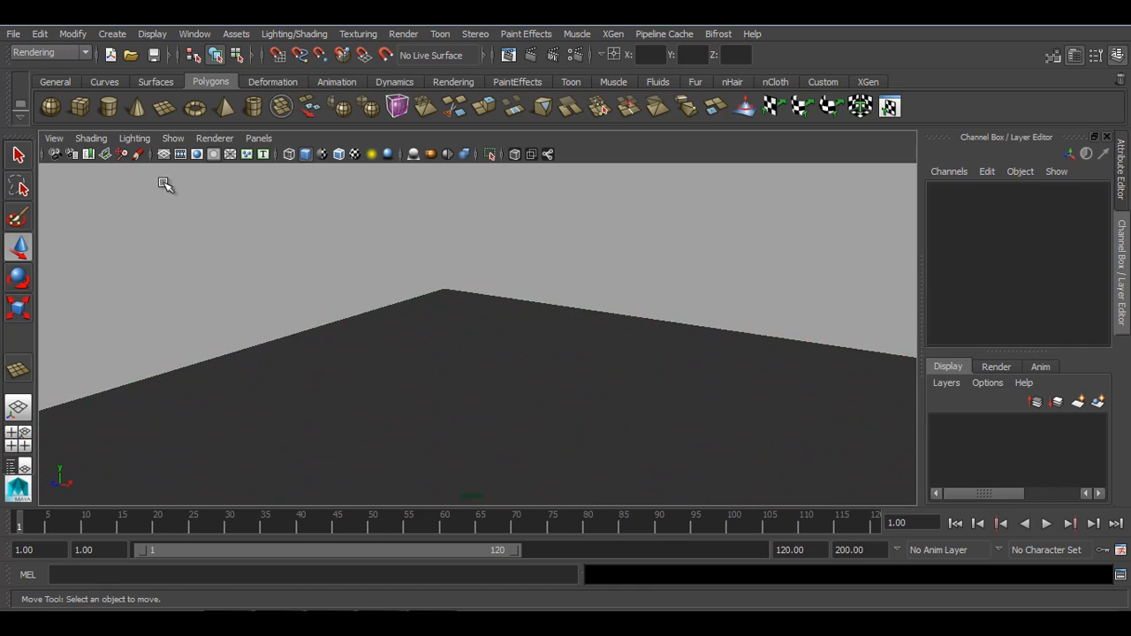
# Step: Create a polygon cube standing on the middle of the ground plane
pyautogui.click(77, 107)
pyautogui.moveTo(477, 378); pyautogui.dragTo(600, 515)
pyautogui.moveTo(593, 457); pyautogui.dragTo(594, 184)
pyautogui.scroll(-5, 593, 267)
# Step: Delete the cube's front and bottom faces and return to object selection
pyautogui.press('r')
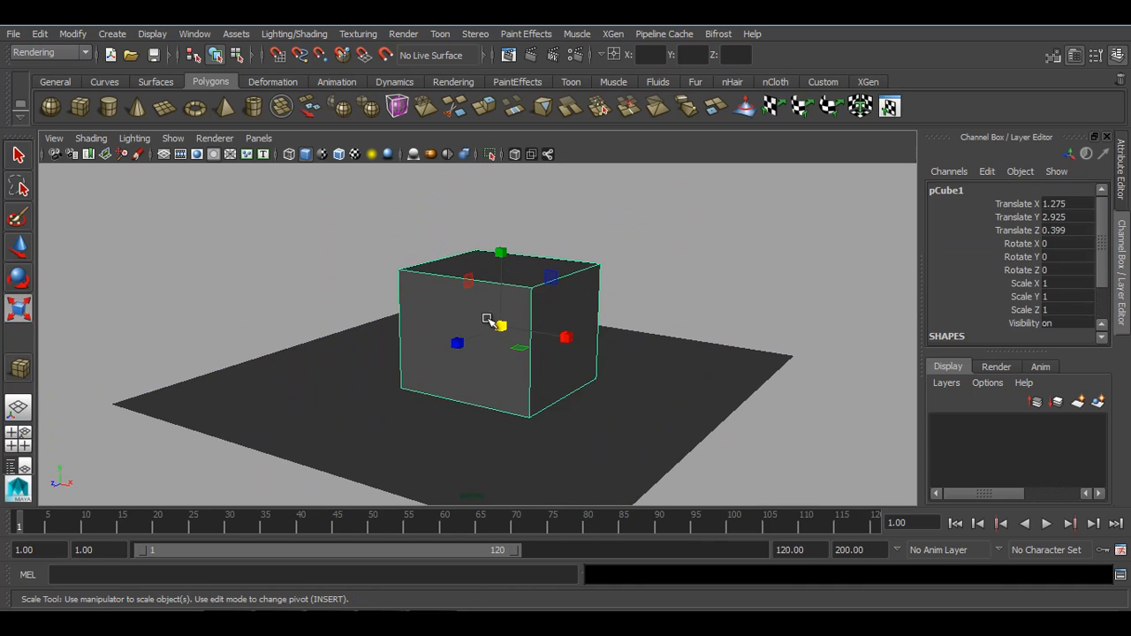
pyautogui.press('F11')
pyautogui.click(485, 318)
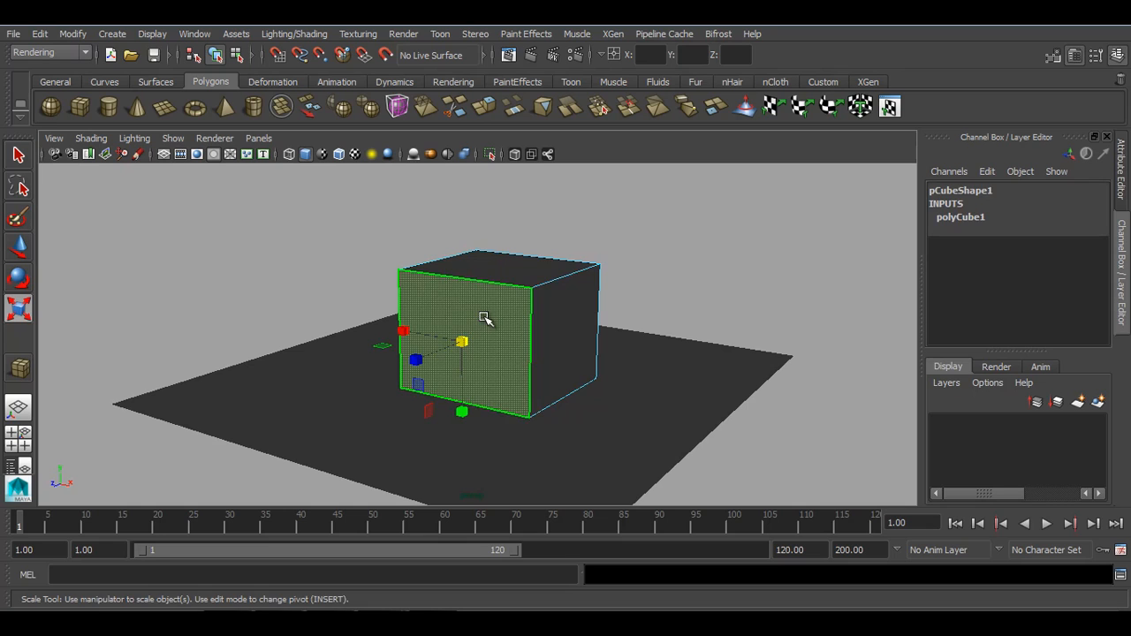
pyautogui.press('Delete')
pyautogui.click(478, 399)
pyautogui.press('Delete')
pyautogui.press('F8')
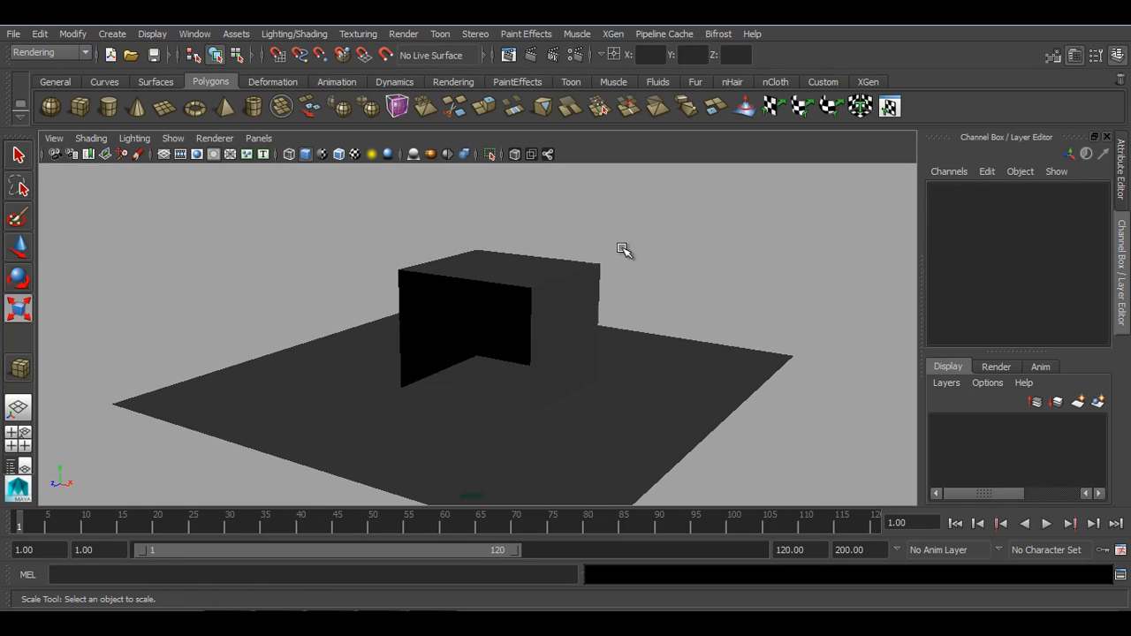
# Step: Scale the open box down uniformly and lower it onto the ground plane
pyautogui.click(634, 406)
pyautogui.click(576, 336)
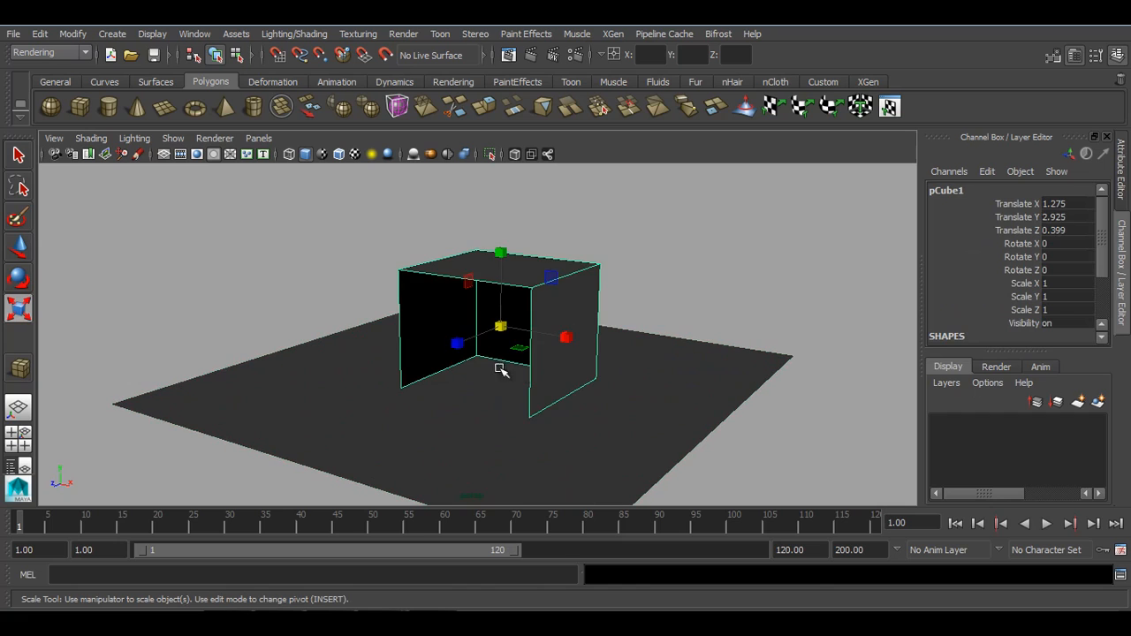
pyautogui.moveTo(500, 329); pyautogui.dragTo(462, 345)
pyautogui.press('w')
pyautogui.moveTo(503, 252); pyautogui.dragTo(494, 270)
pyautogui.press('f')
pyautogui.keyDown('alt'); pyautogui.moveTo(525, 397); pyautogui.dragTo(554, 350); pyautogui.keyUp('alt')
pyautogui.moveTo(478, 261); pyautogui.dragTo(631, 383)
# Step: Scale the ground plane up so it extends farther around the box, and deselect it
pyautogui.click(632, 383)
pyautogui.press('r')
pyautogui.moveTo(424, 399); pyautogui.dragTo(598, 351)
pyautogui.click(669, 285)
# Step: Create a polygon sphere inside the open box and position it at about X 0.286, Y 0.812, Z -0.073
pyautogui.click(50, 106)
pyautogui.moveTo(435, 399); pyautogui.dragTo(444, 362)
pyautogui.moveTo(433, 324); pyautogui.dragTo(449, 291)
pyautogui.press('f')
pyautogui.keyDown('alt'); pyautogui.moveTo(522, 424); pyautogui.dragTo(486, 422); pyautogui.keyUp('alt')
pyautogui.moveTo(419, 355); pyautogui.dragTo(480, 321)
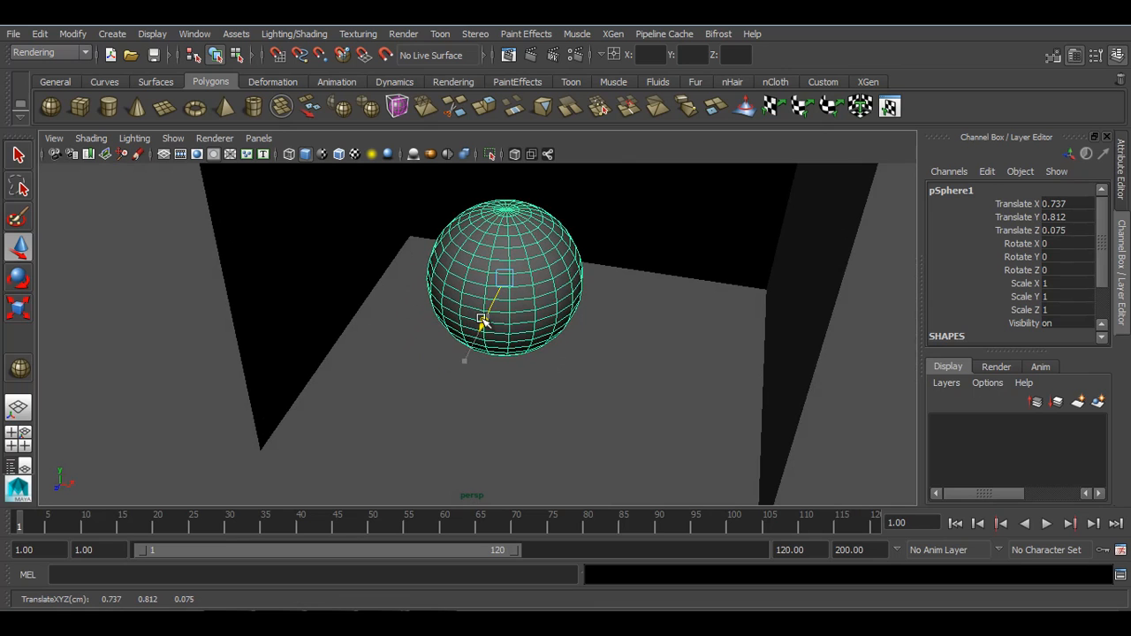
pyautogui.moveTo(585, 289); pyautogui.dragTo(530, 289)
# Step: Duplicate the sphere and move the copy forward to about X 2.065, Z 1.519
pyautogui.moveTo(432, 319); pyautogui.dragTo(418, 424)
pyautogui.hotkey('ctrl', 'd')
pyautogui.moveTo(492, 384); pyautogui.dragTo(694, 386)
# Step: Scale the duplicated sphere uniformly to about 0.642 and lower it to the ground at about Y 0.539
pyautogui.press('r')
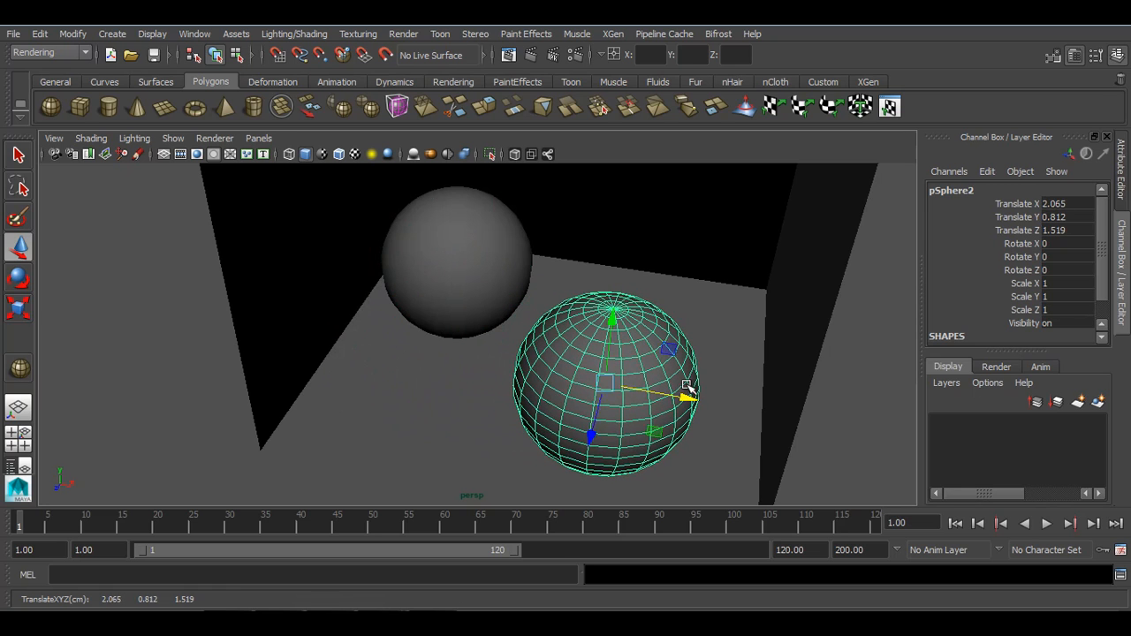
pyautogui.moveTo(605, 384); pyautogui.dragTo(571, 384)
pyautogui.press('w')
pyautogui.keyDown('alt'); pyautogui.moveTo(643, 408); pyautogui.dragTo(584, 352); pyautogui.keyUp('alt')
pyautogui.press('r')
pyautogui.press('w')
pyautogui.moveTo(609, 288); pyautogui.dragTo(606, 304)
pyautogui.keyDown('alt'); pyautogui.moveTo(594, 387); pyautogui.dragTo(601, 334); pyautogui.keyUp('alt')
pyautogui.moveTo(607, 264); pyautogui.dragTo(607, 258)
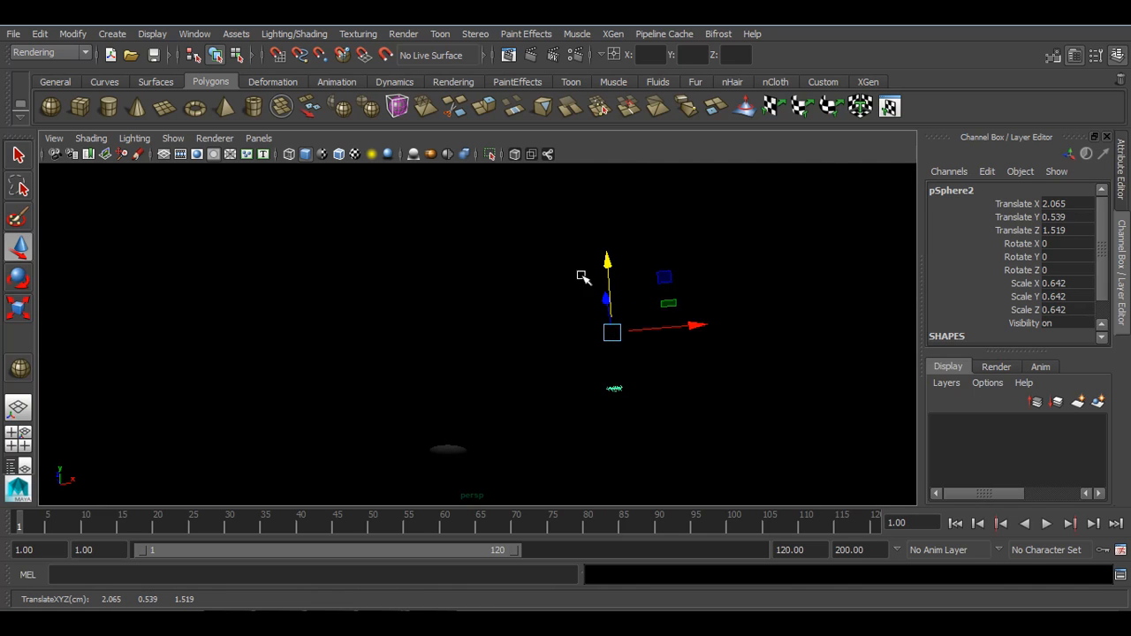
# Step: Raise the larger sphere slightly to about Y 0.844 so it rests on the ground plane
pyautogui.click(446, 454)
pyautogui.moveTo(457, 315); pyautogui.dragTo(457, 311)
pyautogui.keyDown('alt'); pyautogui.moveTo(607, 388); pyautogui.dragTo(604, 405); pyautogui.keyUp('alt')
pyautogui.scroll(-3, 604, 406)
pyautogui.click(682, 259)
pyautogui.keyDown('alt'); pyautogui.moveTo(627, 303); pyautogui.dragTo(646, 328); pyautogui.keyUp('alt')
pyautogui.click(480, 333)
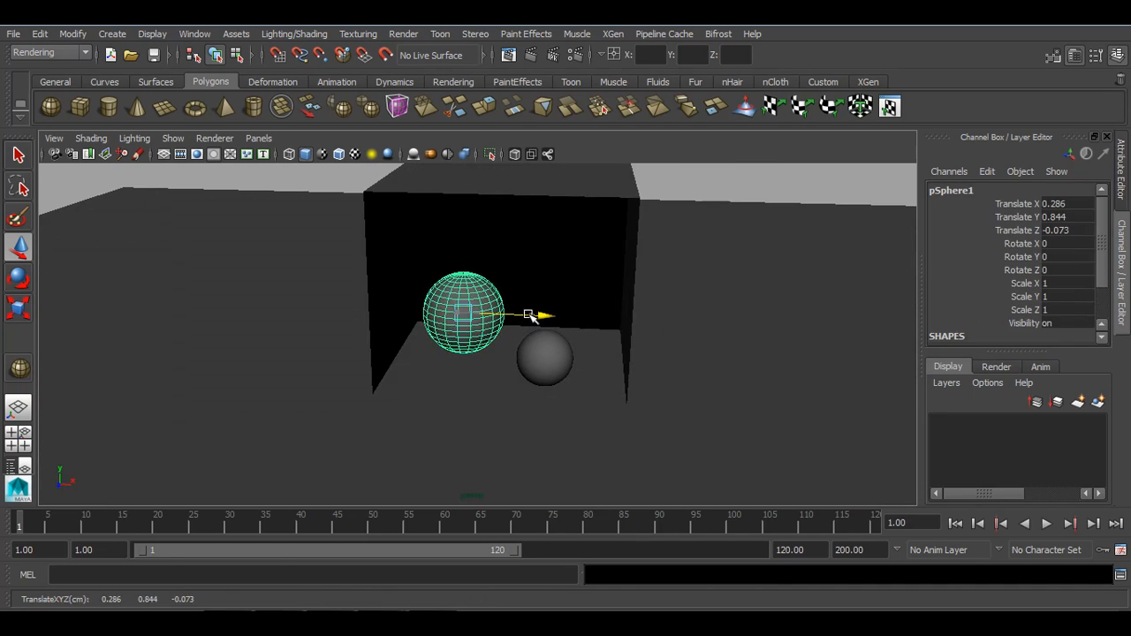
# Step: Select the box's left wall face and assign a new Lambert material to it
pyautogui.keyDown('alt'); pyautogui.moveTo(538, 336); pyautogui.dragTo(422, 285); pyautogui.keyUp('alt')
pyautogui.click(391, 248)
pyautogui.keyDown('alt'); pyautogui.moveTo(392, 248); pyautogui.dragTo(414, 230); pyautogui.keyUp('alt')
pyautogui.moveTo(410, 266); pyautogui.dragTo(389, 329, button='right')
pyautogui.keyDown('alt'); pyautogui.moveTo(352, 343); pyautogui.dragTo(464, 342); pyautogui.keyUp('alt')
pyautogui.click(464, 342)
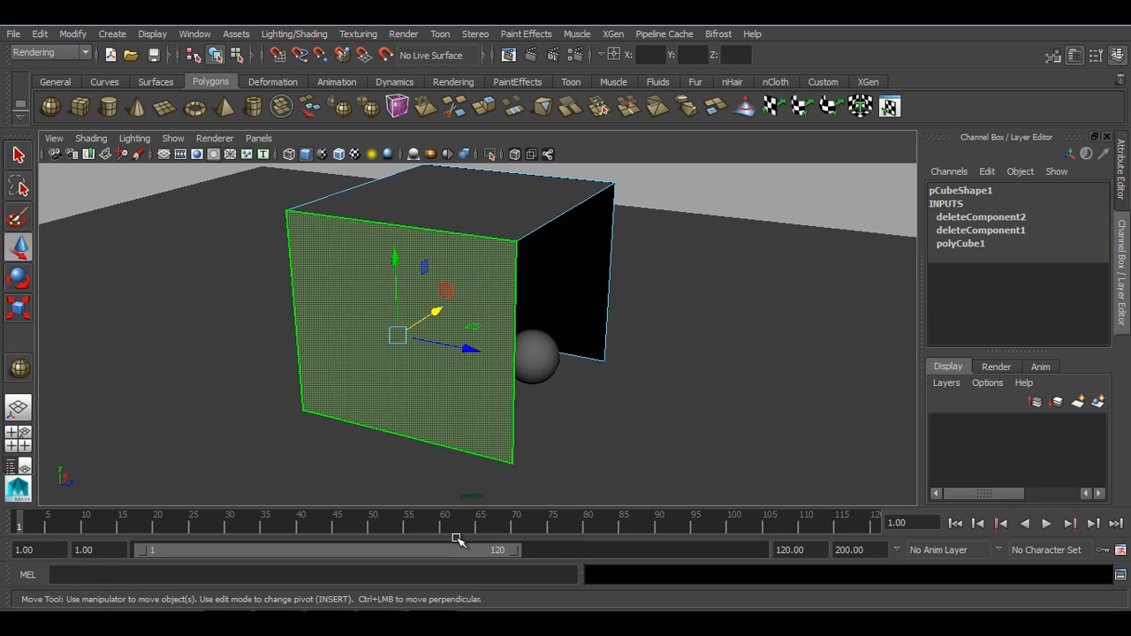
pyautogui.moveTo(503, 227); pyautogui.dragTo(642, 97)
pyautogui.click(646, 269)
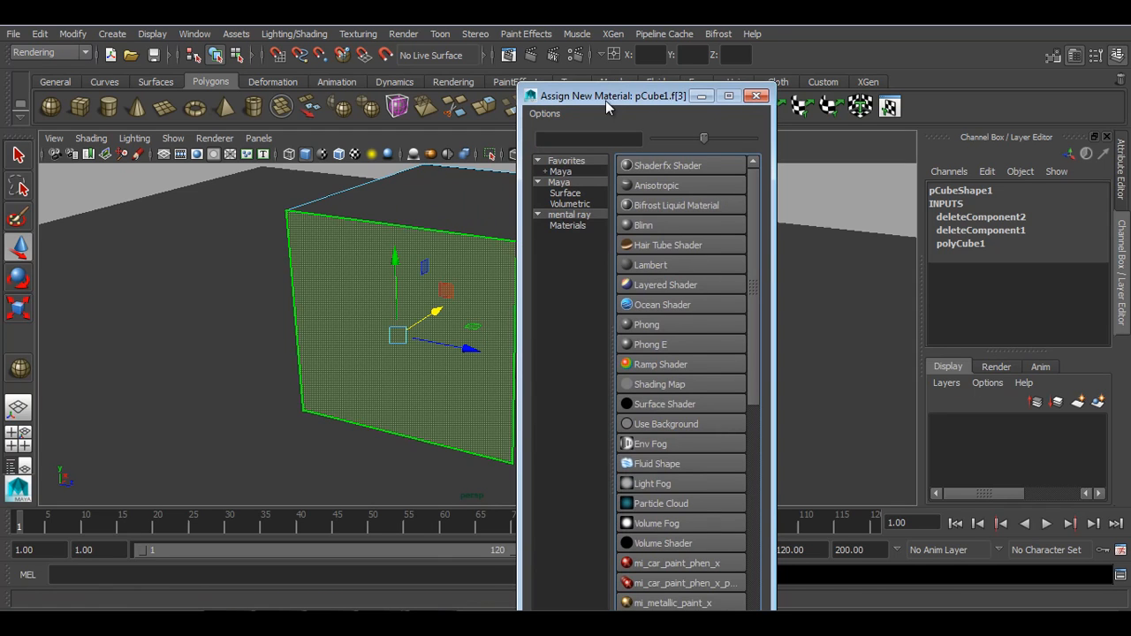
pyautogui.moveTo(605, 100); pyautogui.dragTo(592, 77)
pyautogui.click(638, 244)
# Step: Set the left wall's Lambert color to pure red, with hue 360, saturation 1 and value 1
pyautogui.keyDown('alt'); pyautogui.moveTo(642, 245); pyautogui.dragTo(460, 322); pyautogui.keyUp('alt')
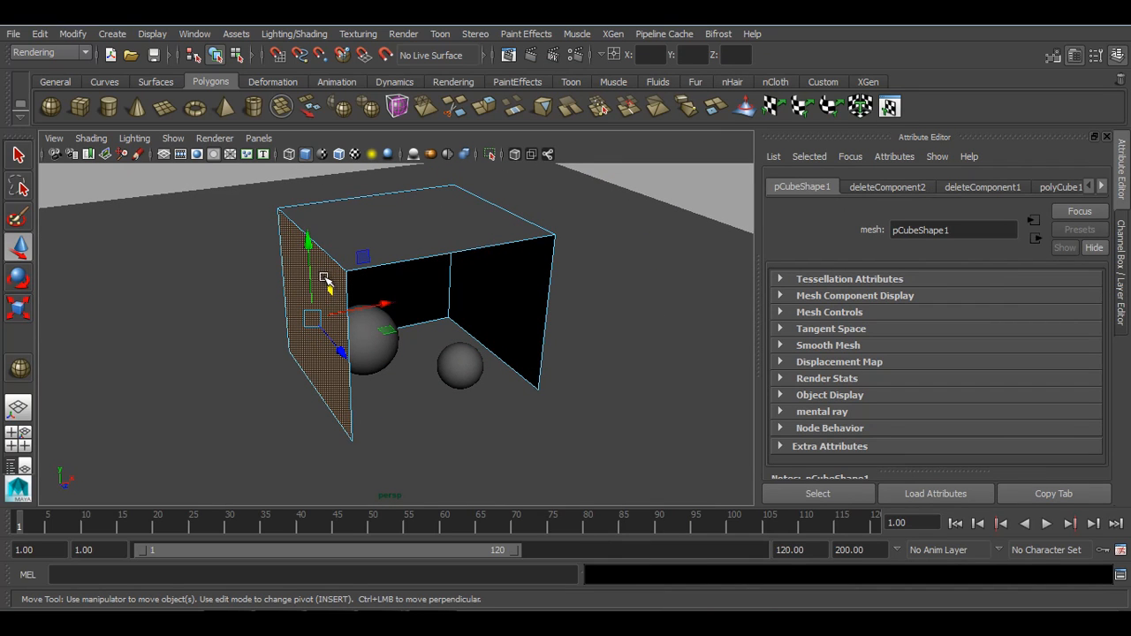
pyautogui.keyDown('alt'); pyautogui.moveTo(323, 267); pyautogui.dragTo(270, 281); pyautogui.keyUp('alt')
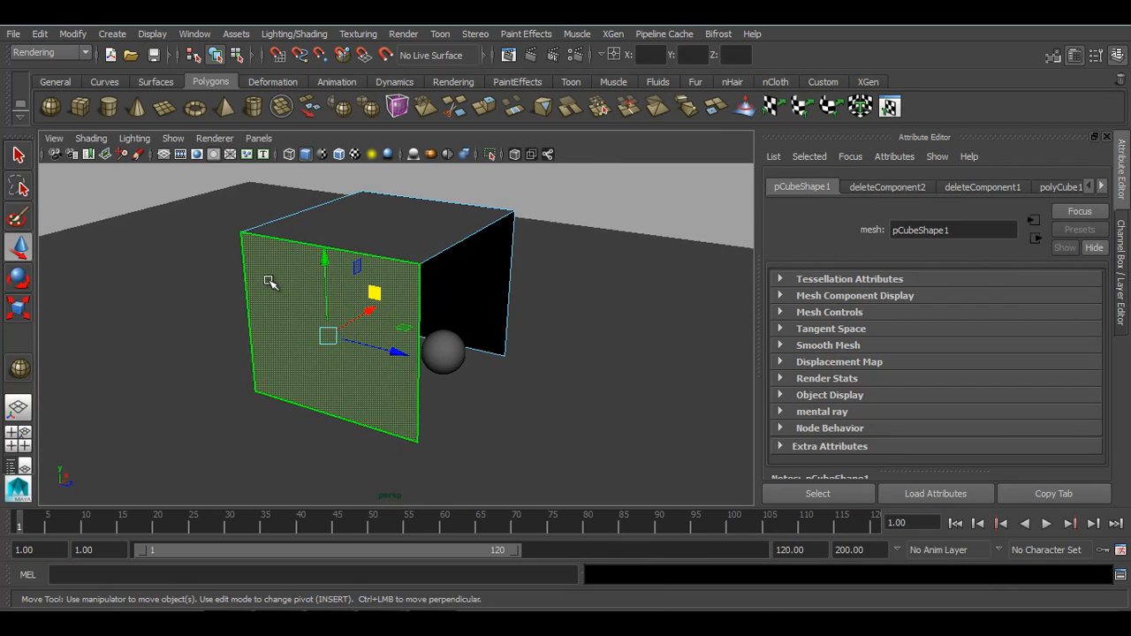
pyautogui.click(256, 556)
pyautogui.click(919, 378)
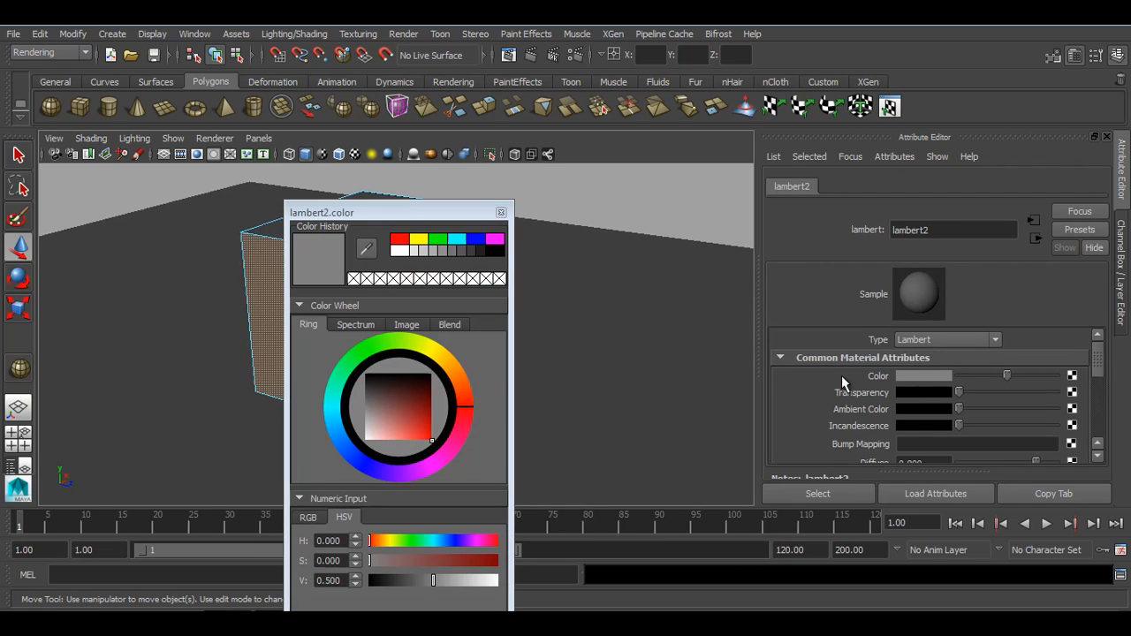
pyautogui.moveTo(392, 423); pyautogui.dragTo(461, 448)
pyautogui.moveTo(440, 213); pyautogui.dragTo(621, 87)
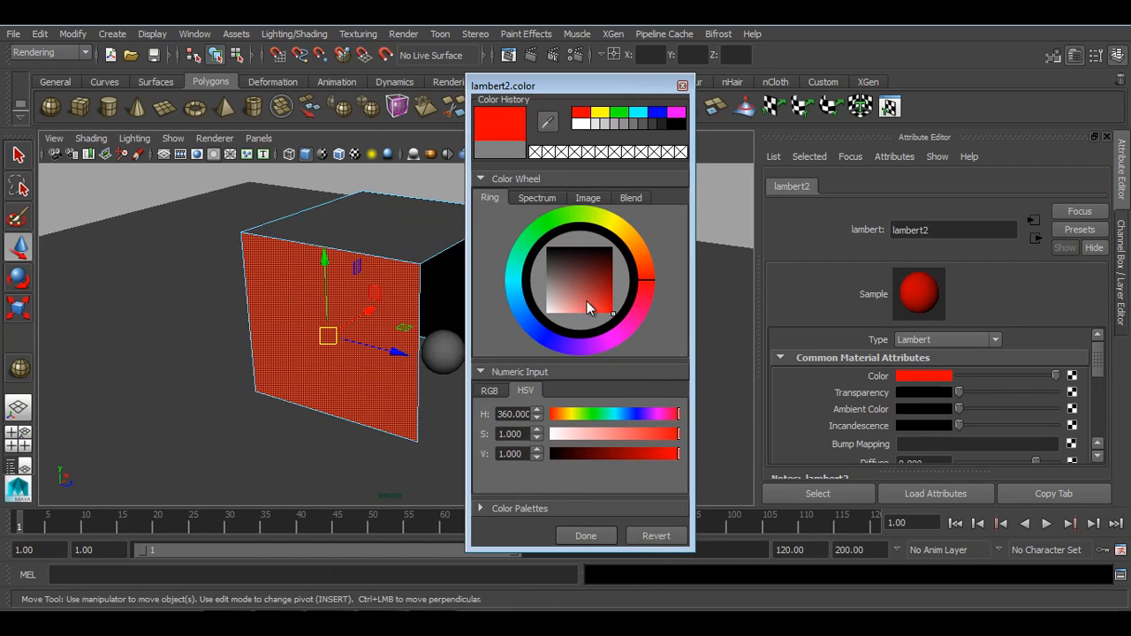
pyautogui.click(579, 538)
# Step: Assign a new Lambert material to the box's back face and color it green, with hue about 109.4, saturation 1 and value 1
pyautogui.keyDown('alt'); pyautogui.moveTo(354, 411); pyautogui.dragTo(485, 389); pyautogui.keyUp('alt')
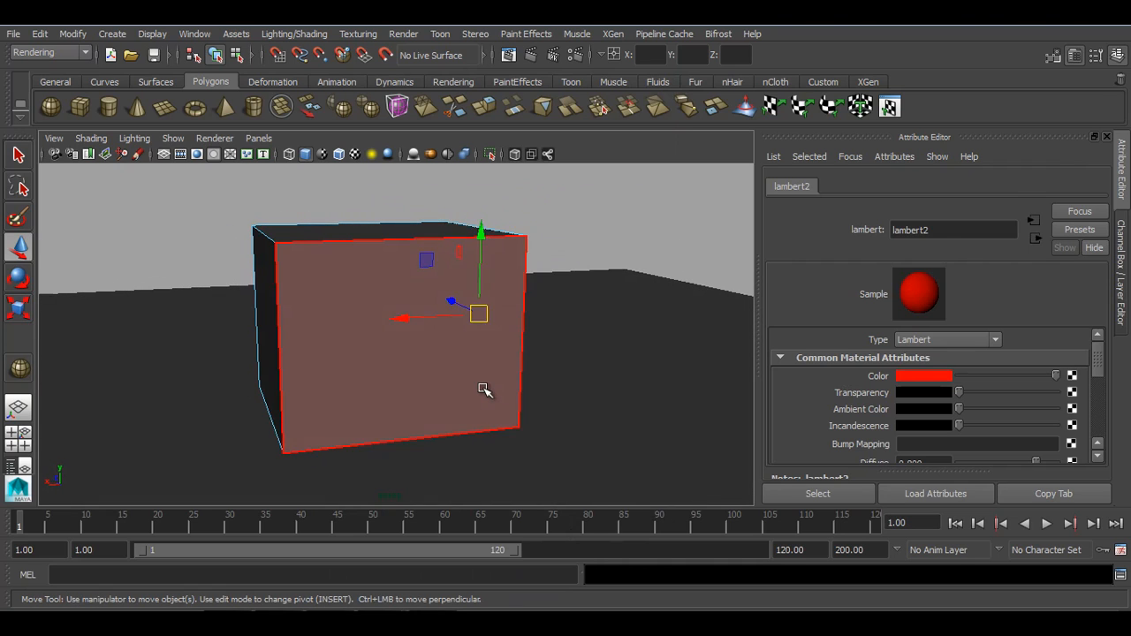
pyautogui.click(483, 389)
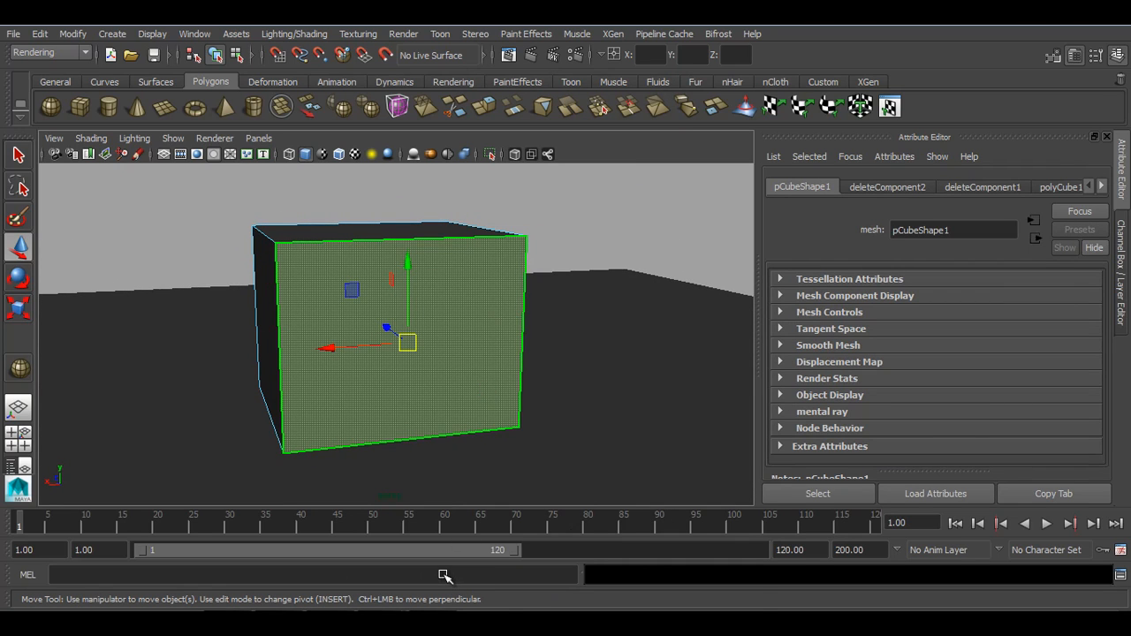
pyautogui.click(633, 239)
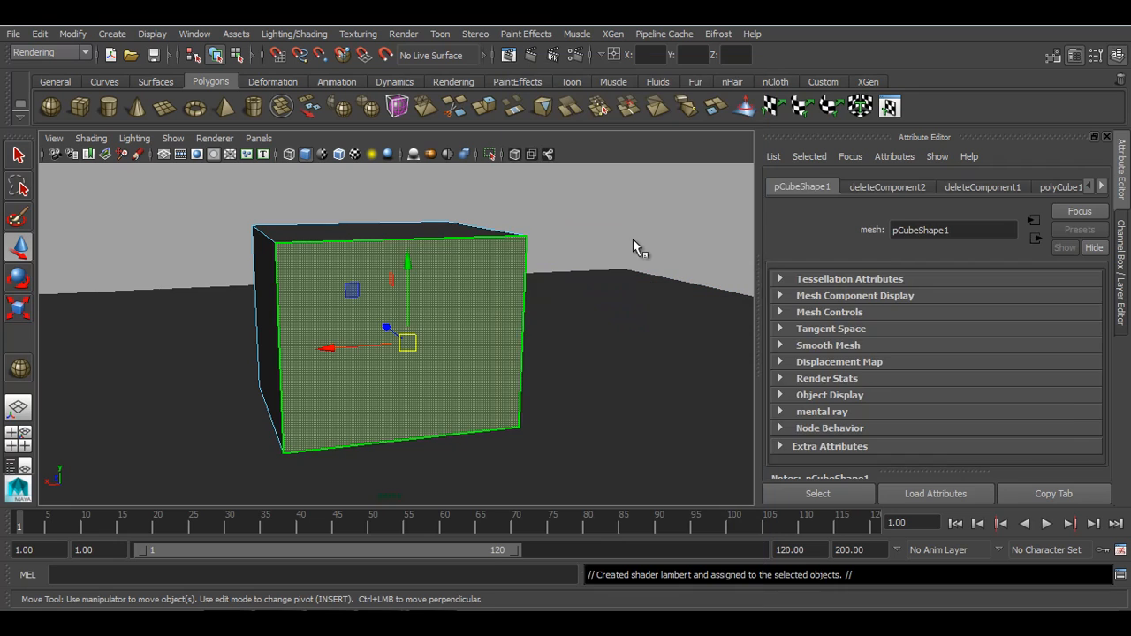
pyautogui.click(948, 380)
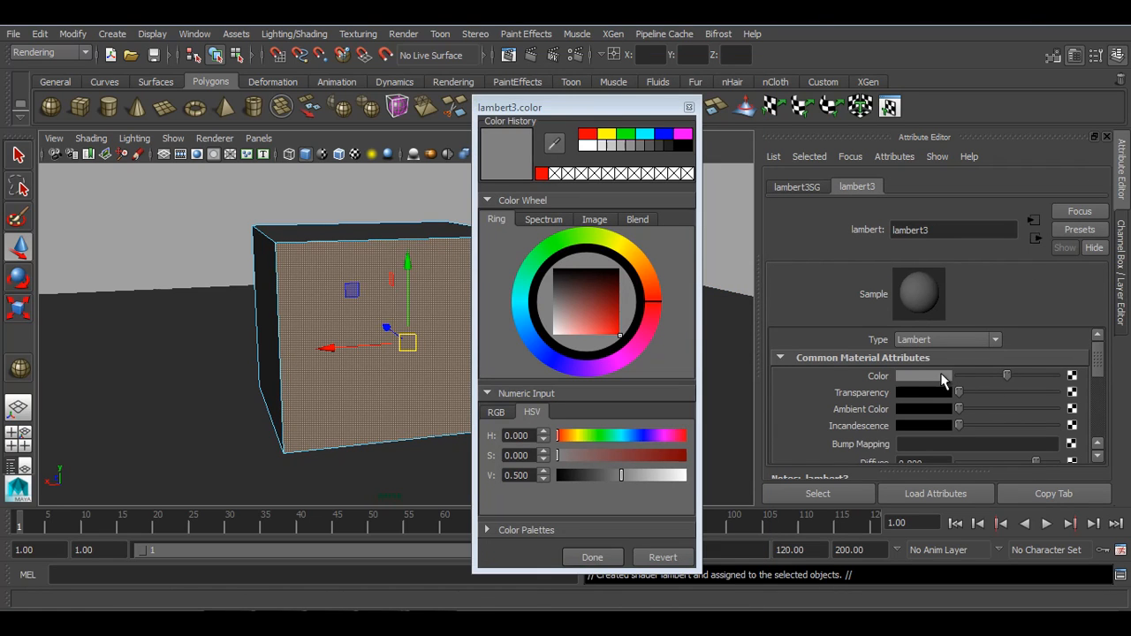
pyautogui.moveTo(640, 279); pyautogui.dragTo(568, 252)
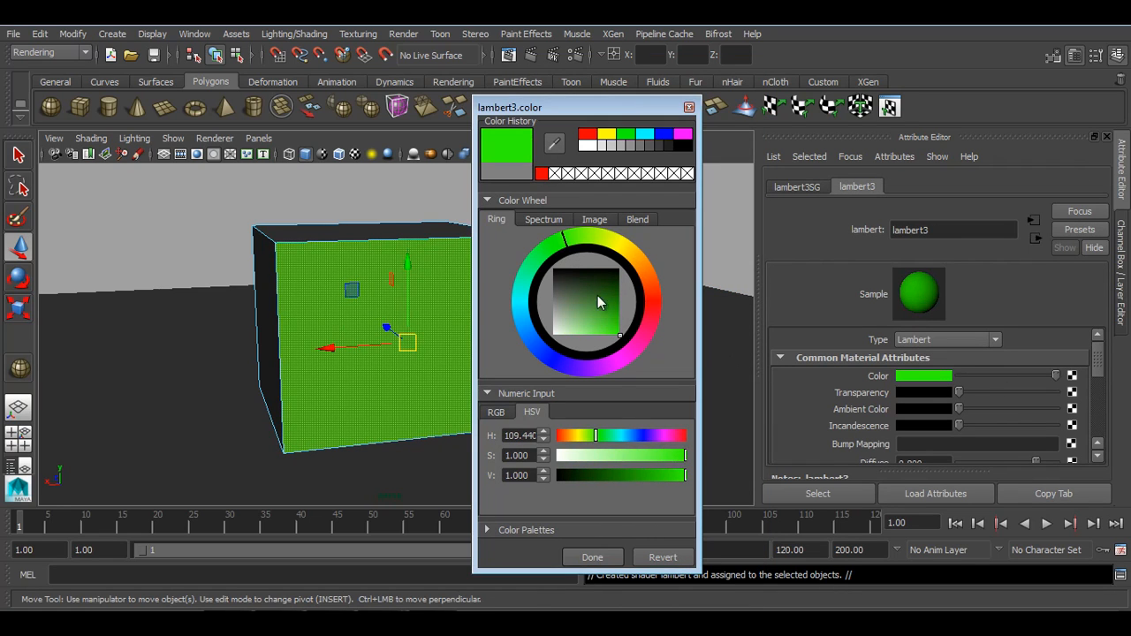
pyautogui.click(590, 557)
# Step: Assign a new Lambert material to the box's right wall face and color it blue, with hue about 222.2, saturation 1 and value 1
pyautogui.keyDown('alt'); pyautogui.moveTo(319, 397); pyautogui.dragTo(421, 285); pyautogui.keyUp('alt')
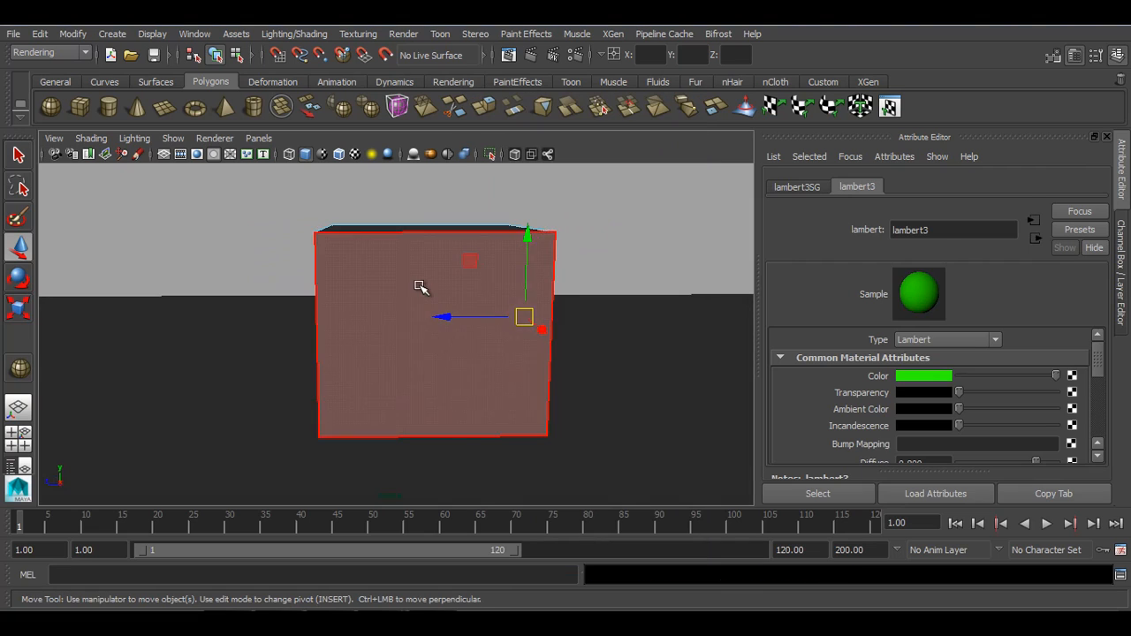
pyautogui.click(421, 286)
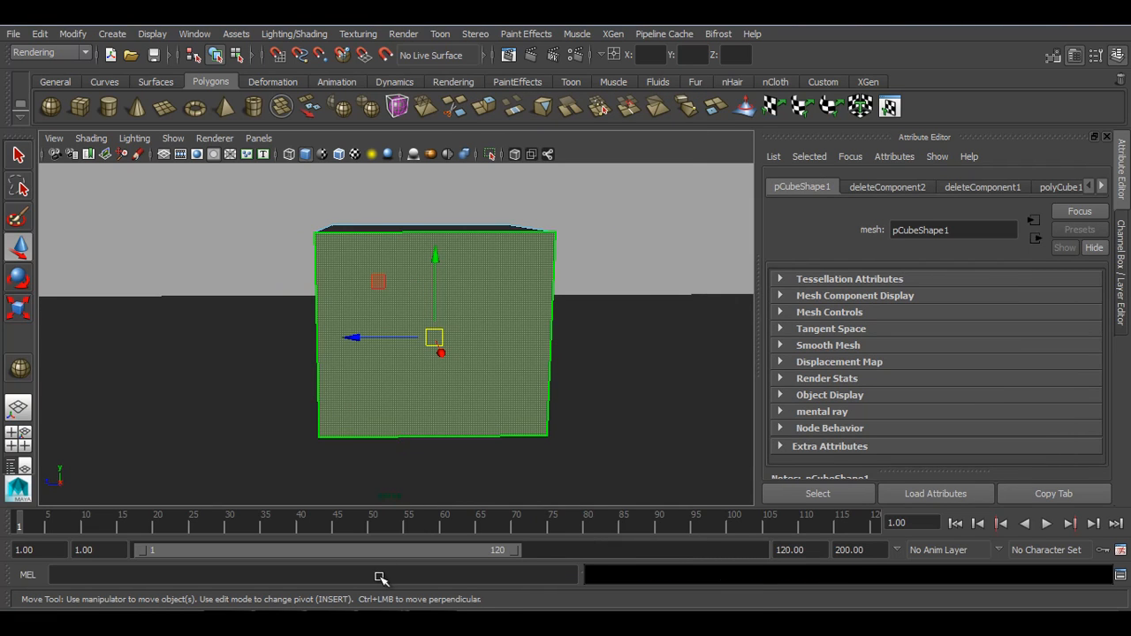
pyautogui.click(643, 242)
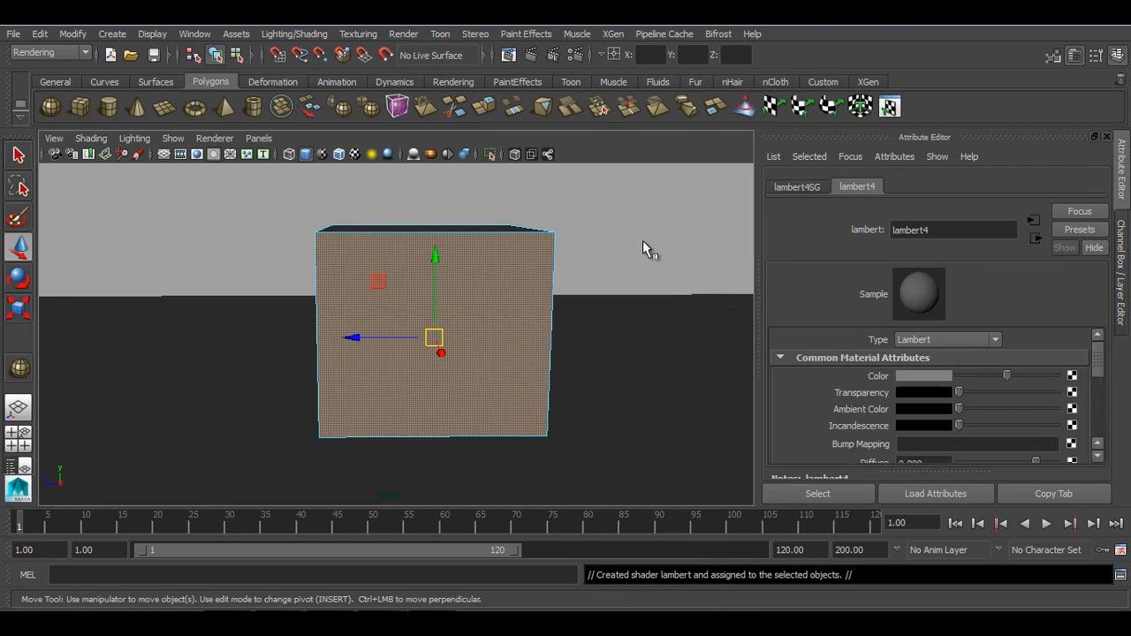
pyautogui.click(911, 377)
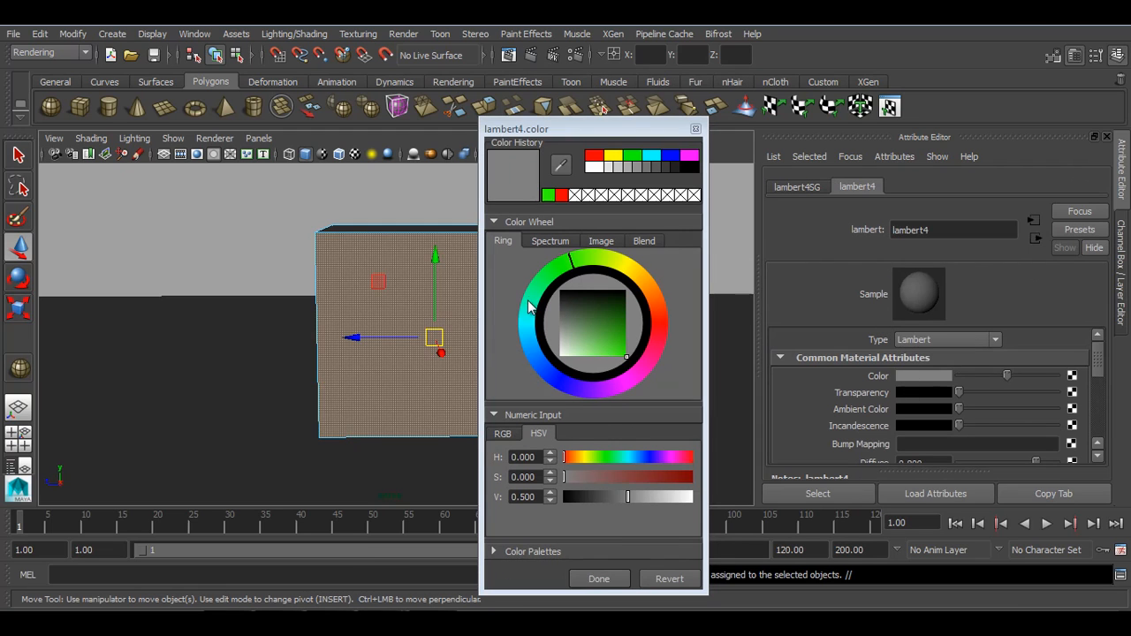
pyautogui.click(560, 392)
pyautogui.moveTo(559, 391); pyautogui.dragTo(533, 385)
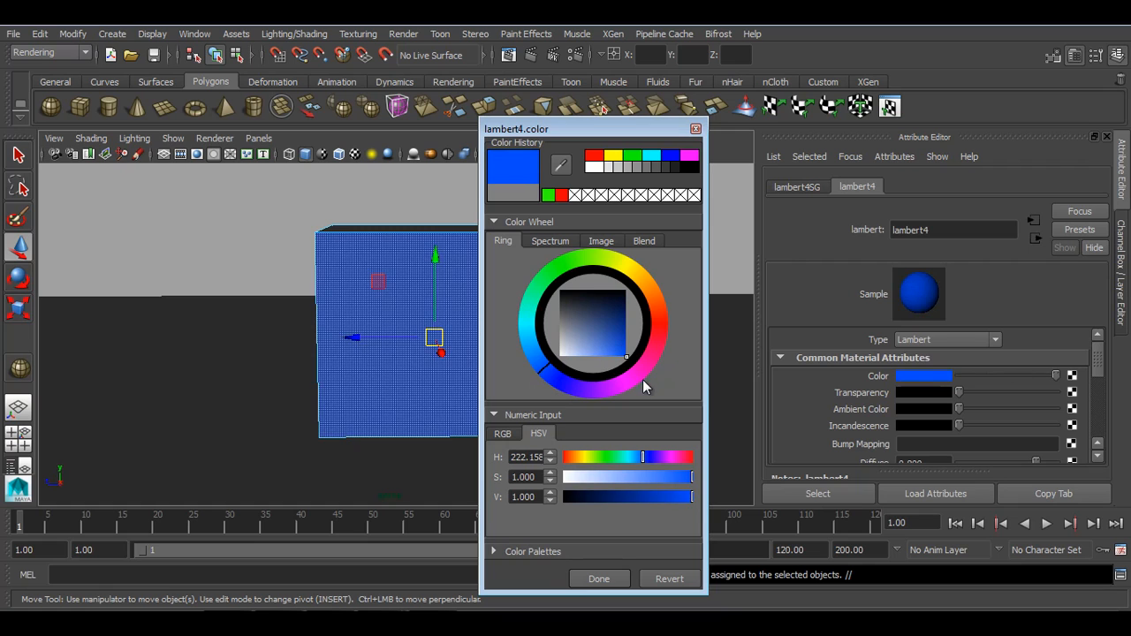
pyautogui.click(598, 580)
# Step: Assign a new Lambert material to the box's top face, color it light tan, and clear the selection
pyautogui.keyDown('alt'); pyautogui.moveTo(424, 402); pyautogui.dragTo(434, 239); pyautogui.keyUp('alt')
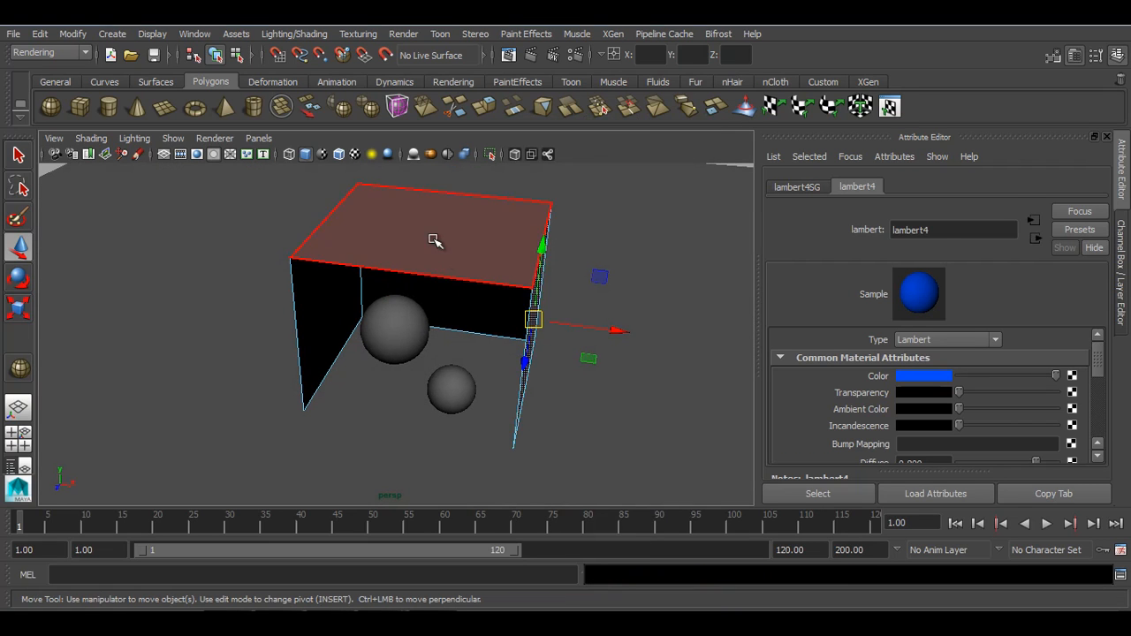
pyautogui.click(435, 239)
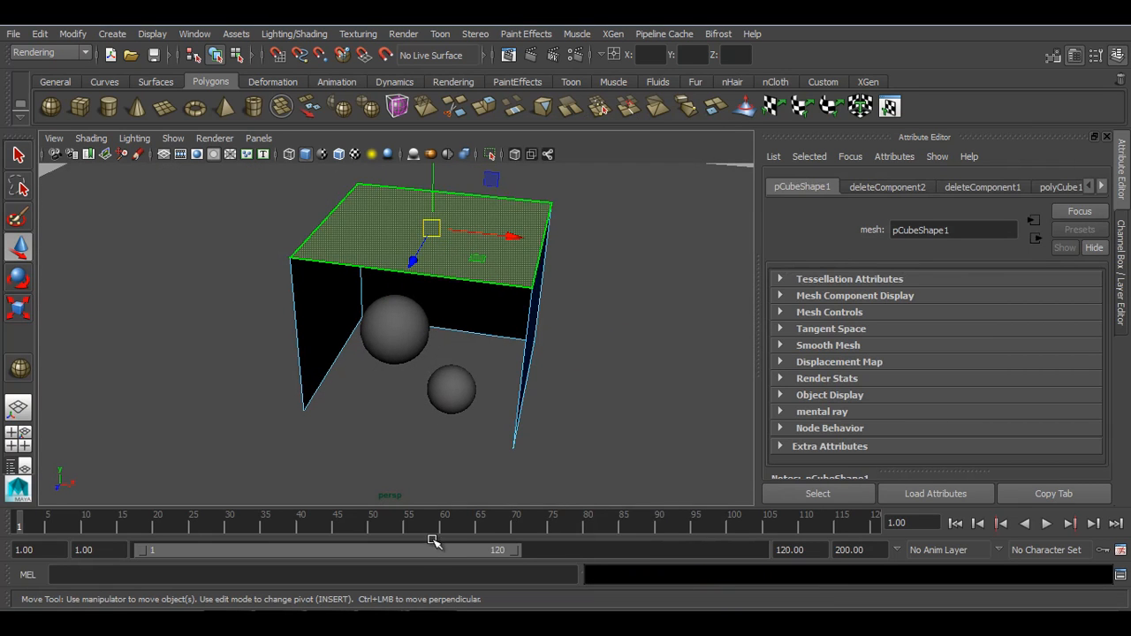
pyautogui.click(655, 236)
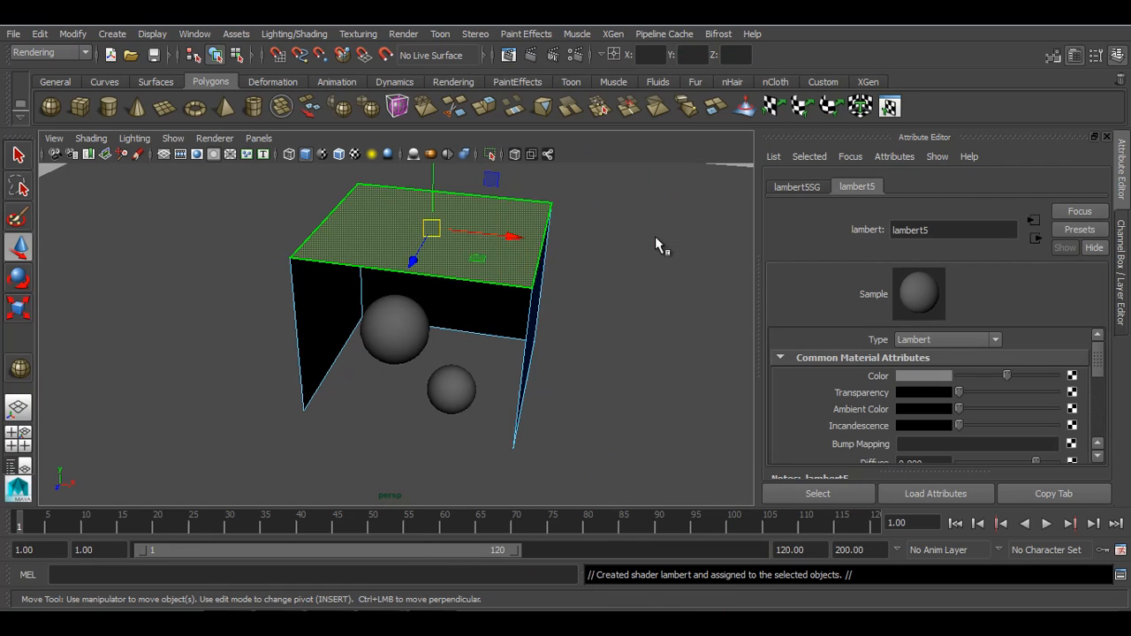
pyautogui.click(919, 376)
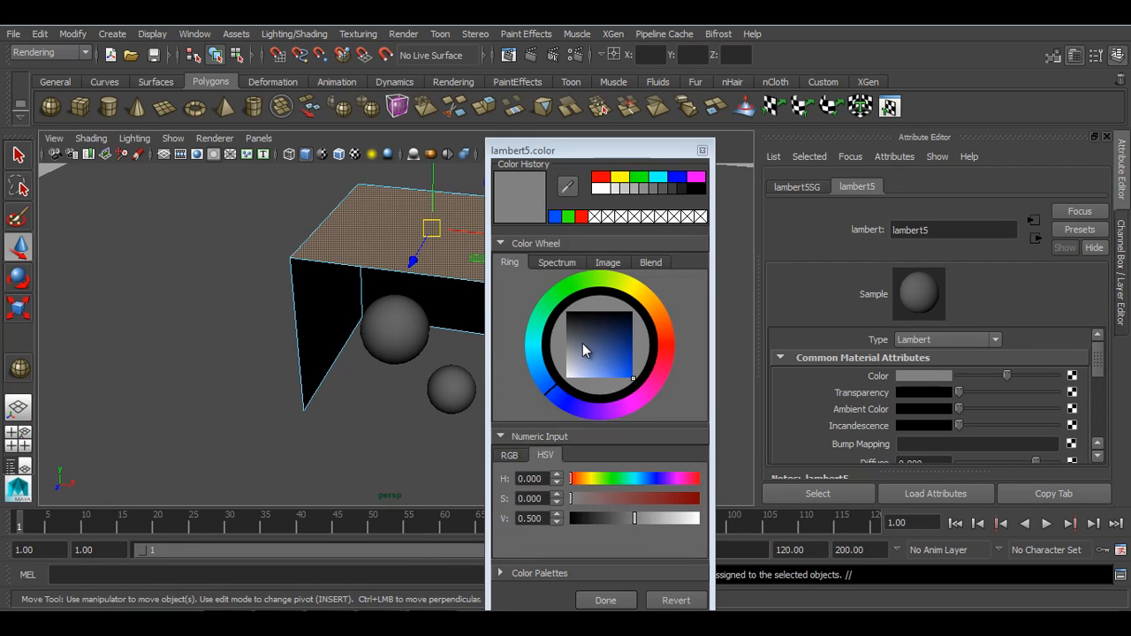
pyautogui.click(650, 306)
pyautogui.moveTo(574, 372); pyautogui.dragTo(598, 383)
pyautogui.moveTo(598, 140); pyautogui.dragTo(640, 60)
pyautogui.click(632, 524)
pyautogui.keyDown('alt'); pyautogui.moveTo(539, 353); pyautogui.dragTo(525, 283); pyautogui.keyUp('alt')
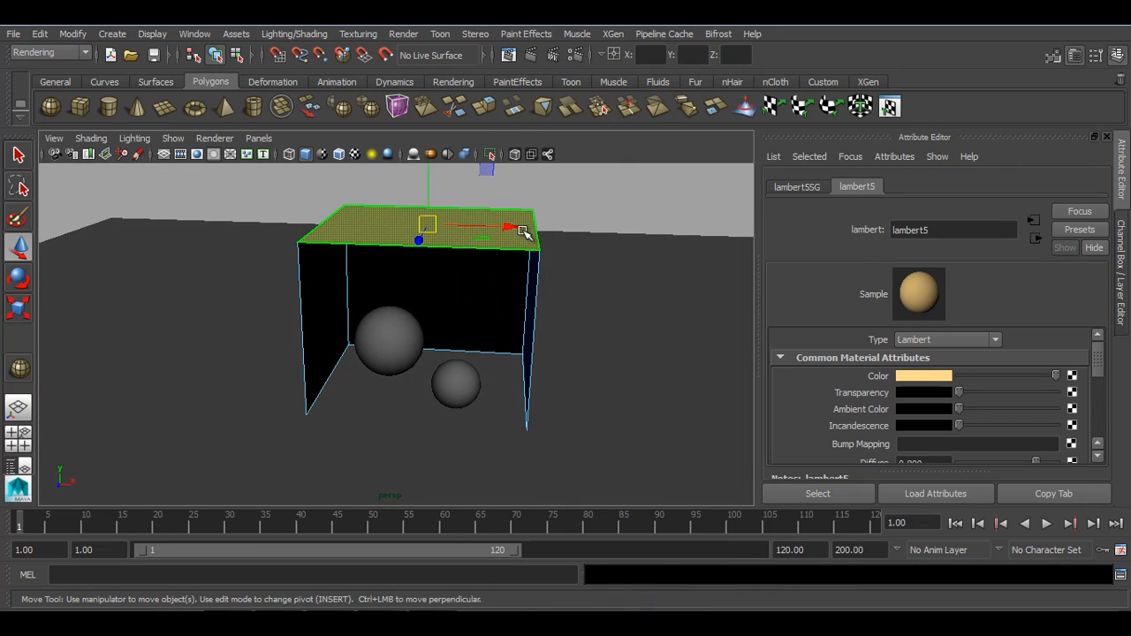
pyautogui.click(614, 198)
# Step: Examine the attributes of the two spheres and the transform channels of the box
pyautogui.keyDown('alt'); pyautogui.moveTo(612, 340); pyautogui.dragTo(533, 346); pyautogui.keyUp('alt')
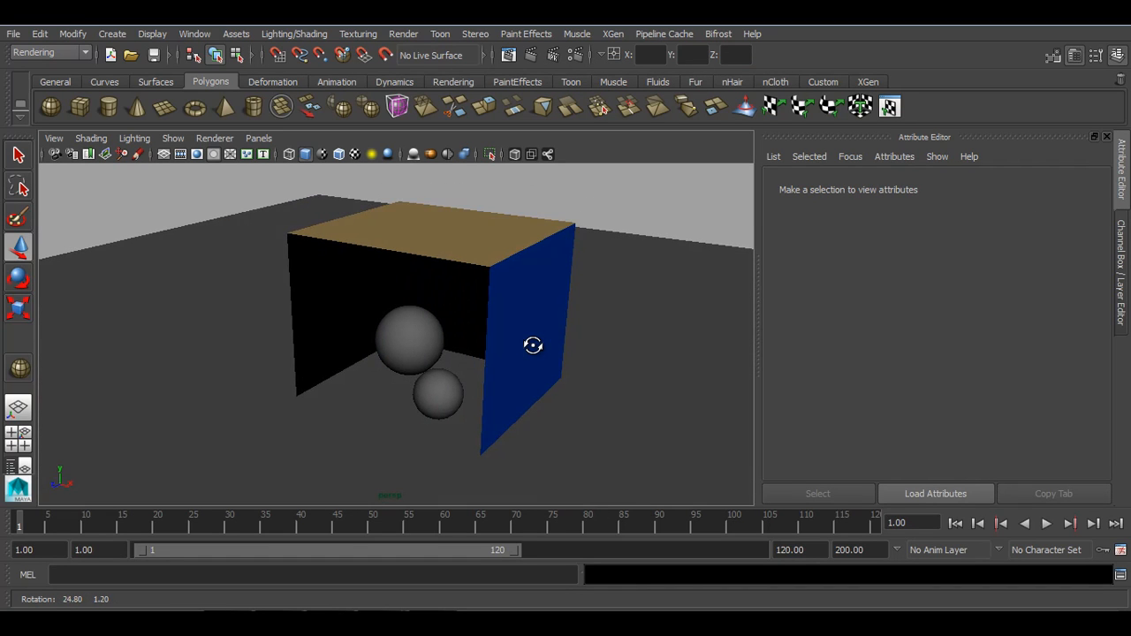
pyautogui.press('w')
pyautogui.click(425, 337)
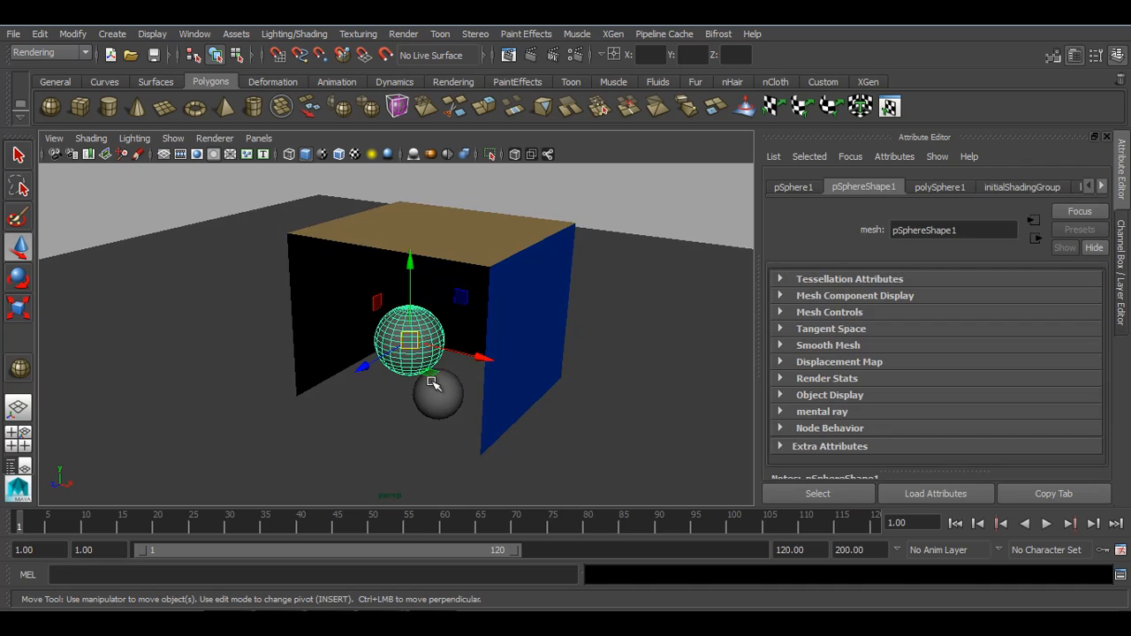
pyautogui.click(437, 389)
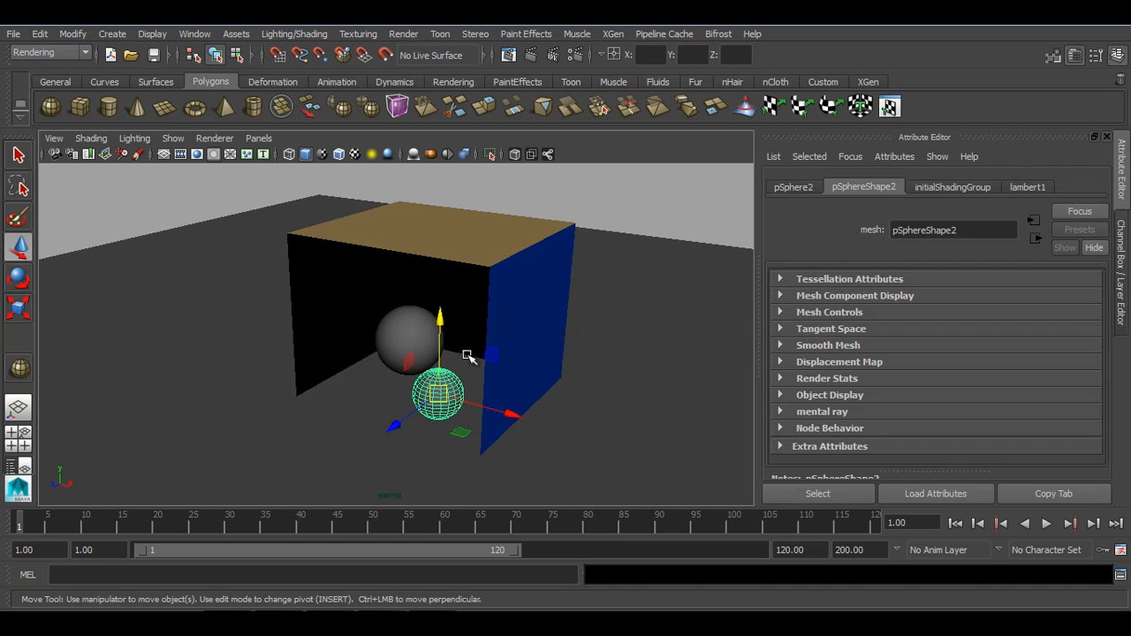
pyautogui.click(591, 191)
pyautogui.click(556, 235)
pyautogui.moveTo(556, 235)
pyautogui.keyDown('alt'); pyautogui.mouseDown()
pyautogui.moveTo(397, 250)
pyautogui.moveTo(270, 245)
pyautogui.moveTo(397, 265)
pyautogui.moveTo(417, 331)
pyautogui.moveTo(201, 297)
pyautogui.moveTo(230, 272)
pyautogui.moveTo(571, 232)
pyautogui.mouseUp(); pyautogui.keyUp('alt')
pyautogui.click(1123, 283)
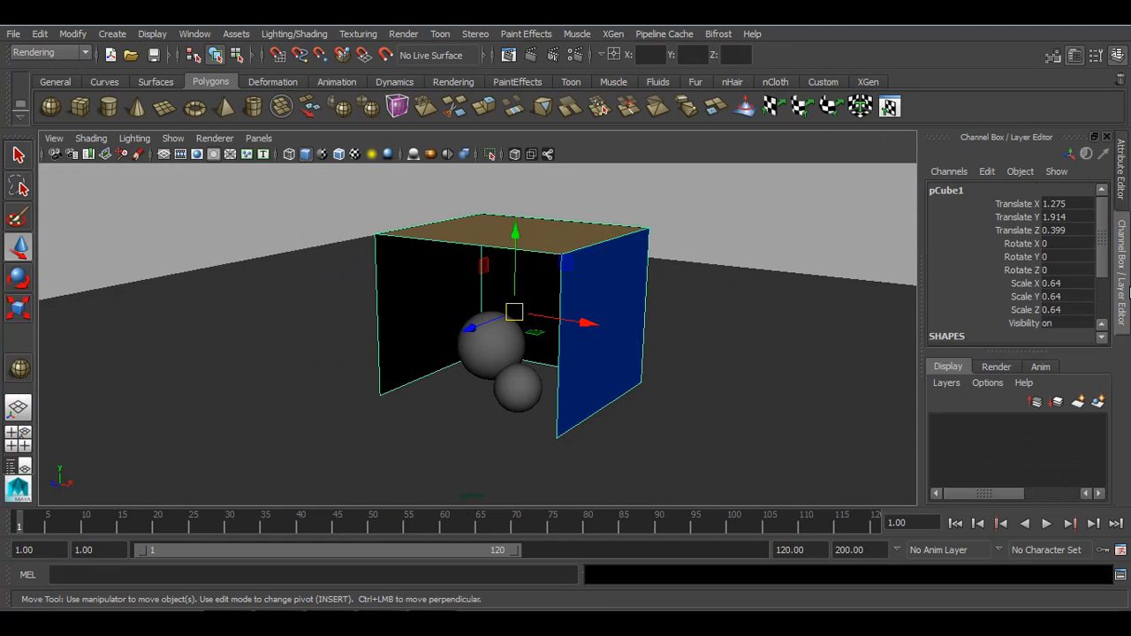
# Step: Change the scene's renderer to mental ray in the render settings
pyautogui.keyDown('alt'); pyautogui.moveTo(759, 328); pyautogui.dragTo(729, 327, button='right'); pyautogui.keyUp('alt')
pyautogui.keyDown('alt'); pyautogui.moveTo(729, 327); pyautogui.dragTo(703, 315); pyautogui.keyUp('alt')
pyautogui.keyDown('alt'); pyautogui.moveTo(703, 316); pyautogui.dragTo(611, 364, button='middle'); pyautogui.keyUp('alt')
pyautogui.keyDown('alt'); pyautogui.moveTo(611, 364); pyautogui.dragTo(745, 398, button='right'); pyautogui.keyUp('alt')
pyautogui.keyDown('alt'); pyautogui.moveTo(745, 398); pyautogui.dragTo(785, 366, button='middle'); pyautogui.keyUp('alt')
pyautogui.keyDown('alt'); pyautogui.moveTo(721, 249); pyautogui.dragTo(753, 297, button='right'); pyautogui.keyUp('alt')
pyautogui.keyDown('alt'); pyautogui.moveTo(753, 290); pyautogui.dragTo(785, 298, button='middle'); pyautogui.keyUp('alt')
pyautogui.keyDown('alt'); pyautogui.moveTo(788, 297); pyautogui.dragTo(734, 295); pyautogui.keyUp('alt')
pyautogui.keyDown('alt'); pyautogui.moveTo(734, 295); pyautogui.dragTo(771, 292, button='middle'); pyautogui.keyUp('alt')
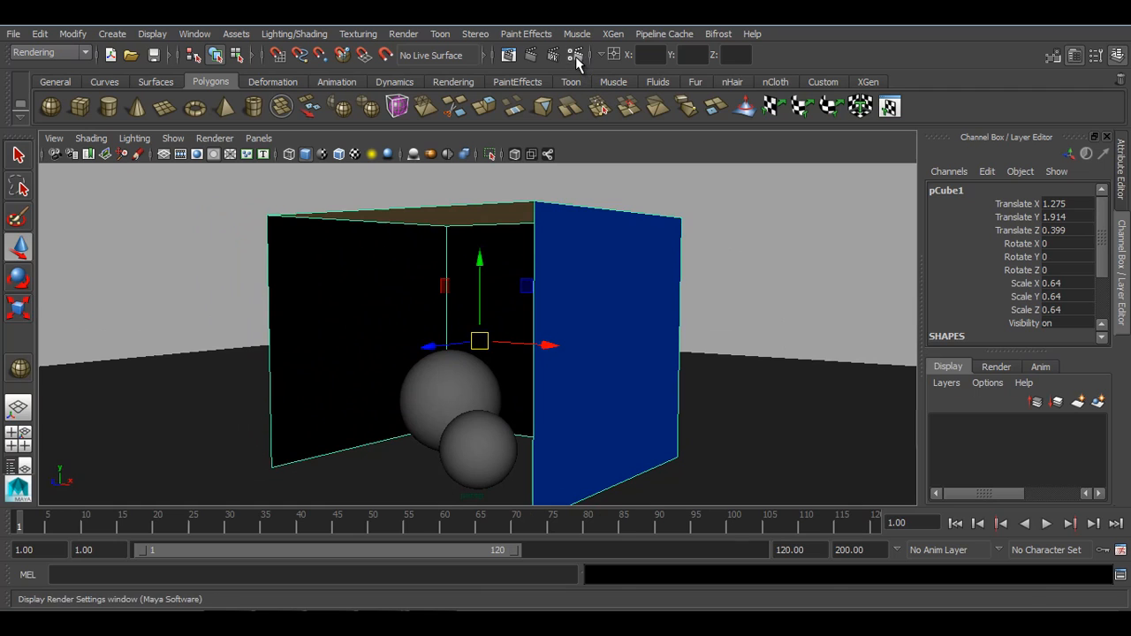
pyautogui.click(575, 55)
pyautogui.click(762, 88)
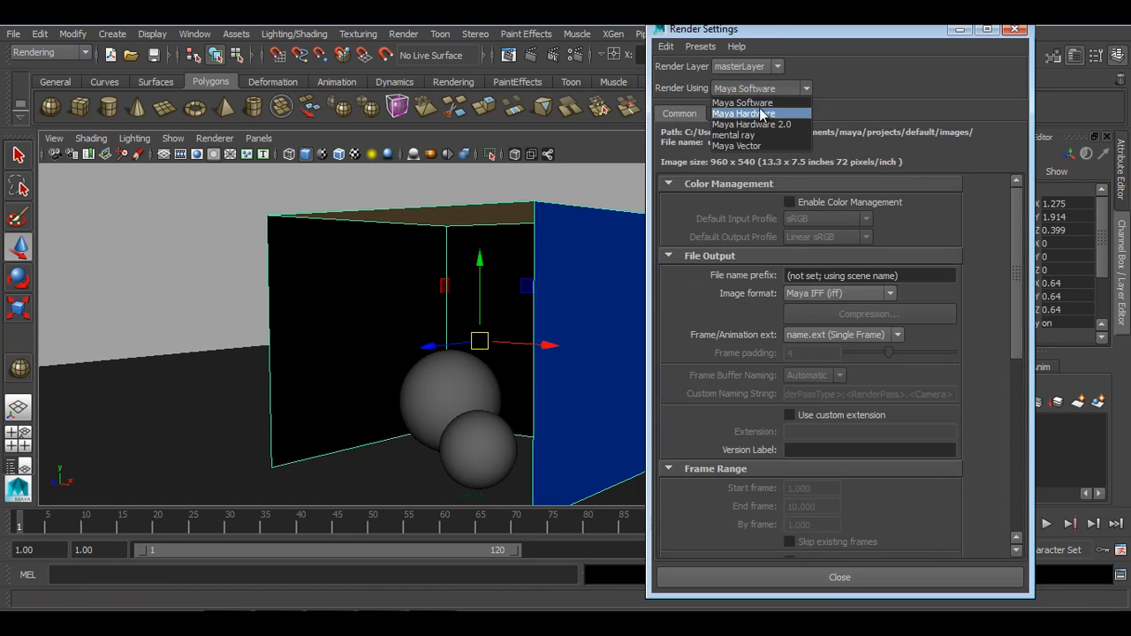
pyautogui.click(750, 135)
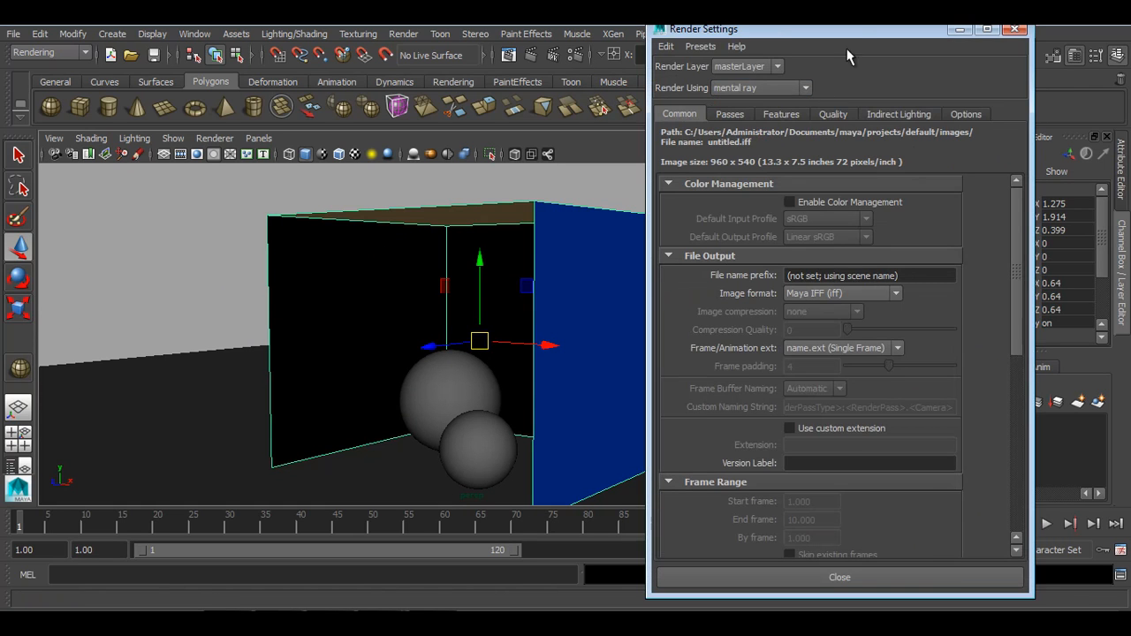
pyautogui.moveTo(860, 26); pyautogui.dragTo(851, 31)
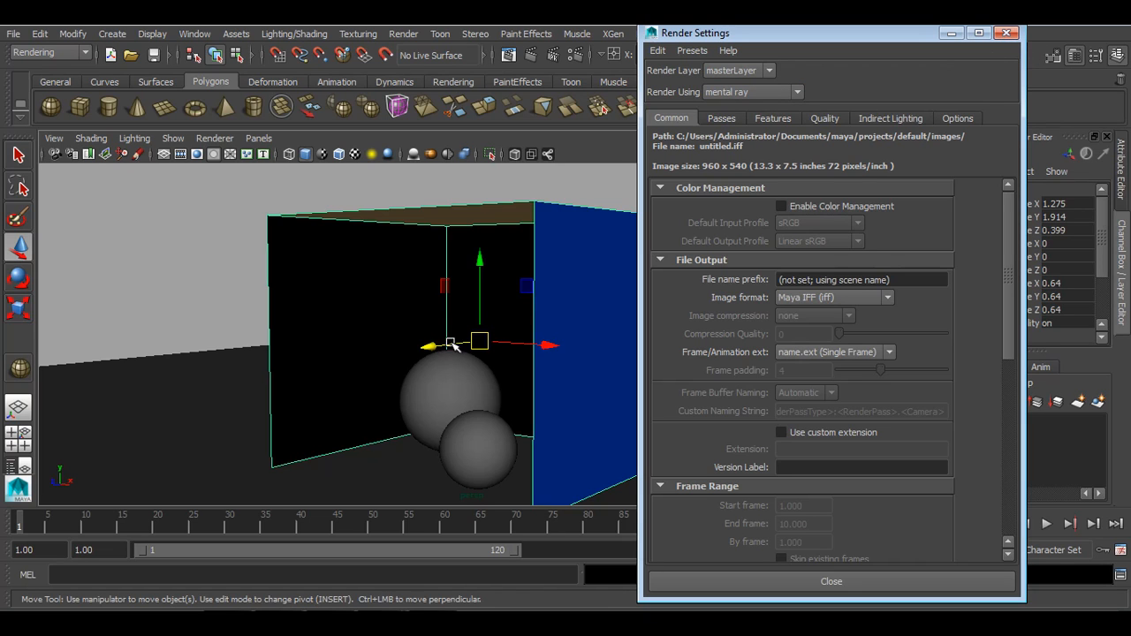
# Step: Render a test frame of the perspective view with mental ray and close the render window
pyautogui.keyDown('alt'); pyautogui.moveTo(524, 280); pyautogui.dragTo(471, 327); pyautogui.keyUp('alt')
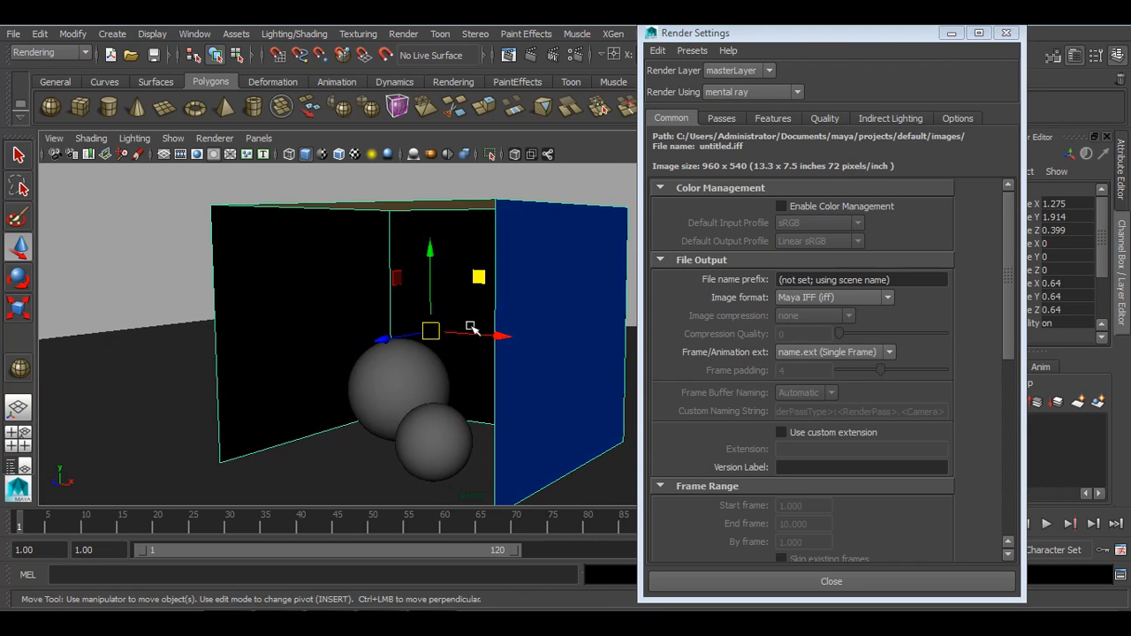
pyautogui.click(515, 54)
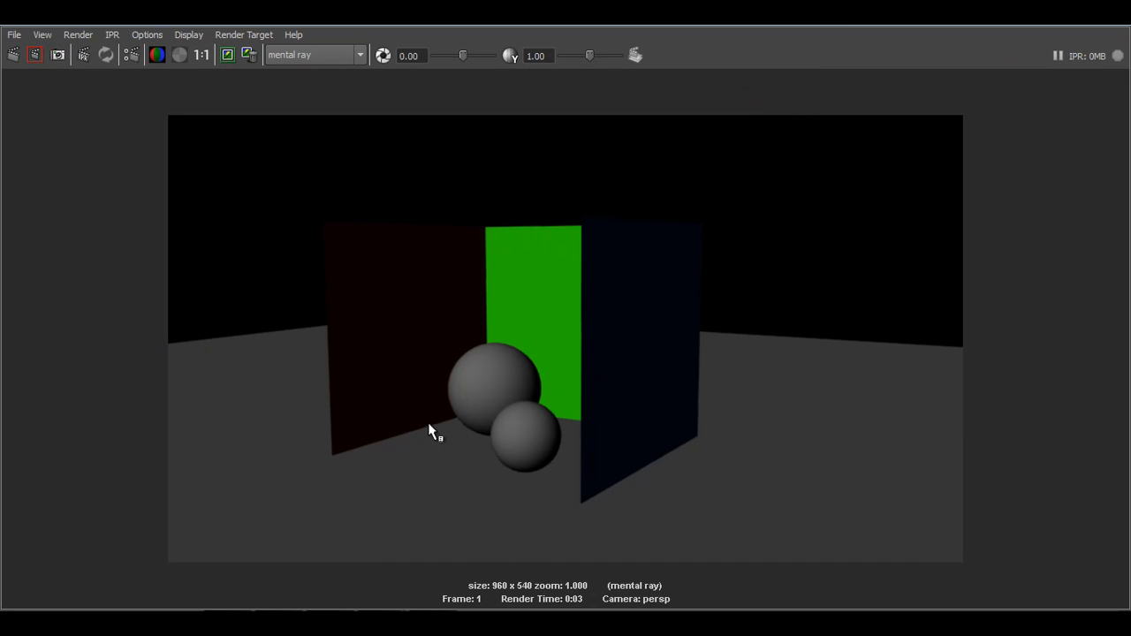
pyautogui.click(1120, 25)
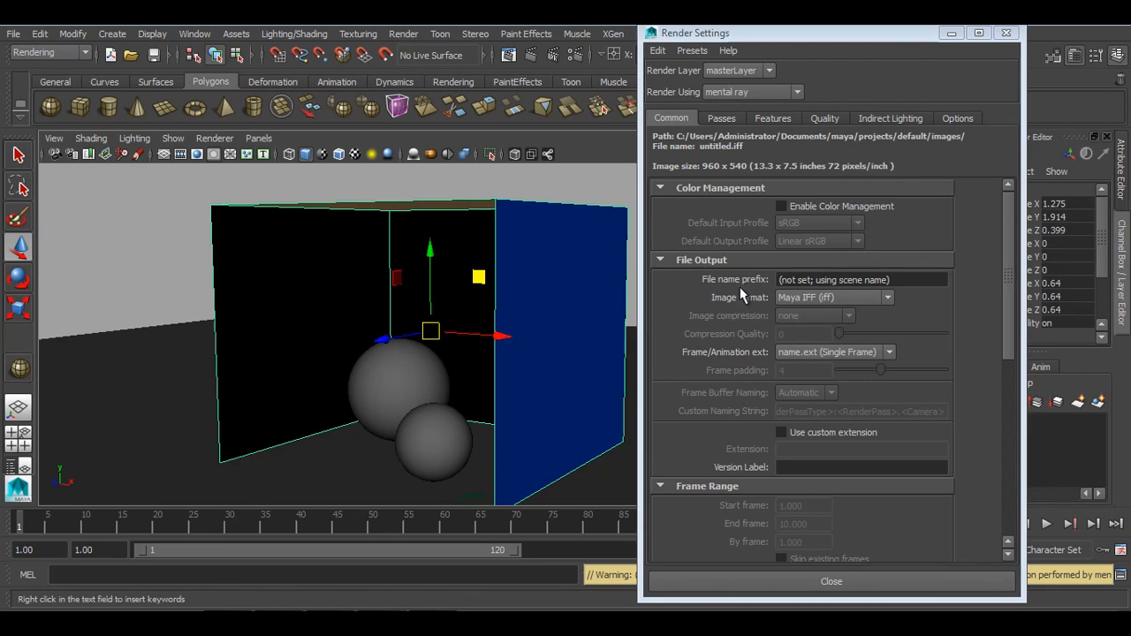
# Step: Examine the common render settings down to the image size and render options, and close the settings window
pyautogui.click(663, 116)
pyautogui.scroll(-6, 739, 315)
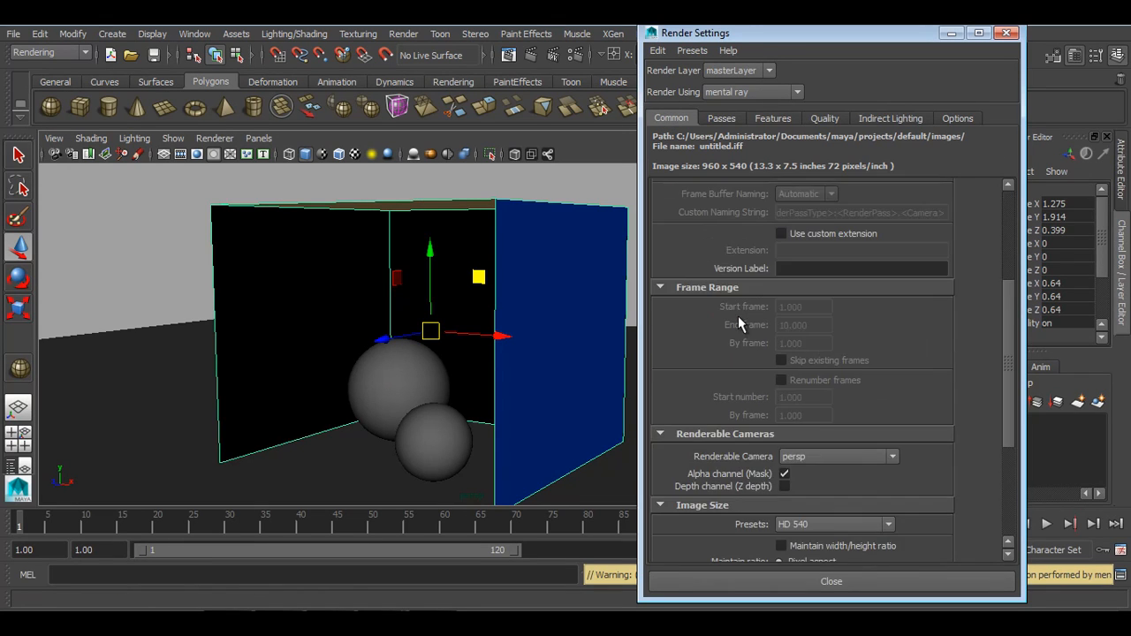
pyautogui.click(711, 552)
pyautogui.scroll(-3, 714, 525)
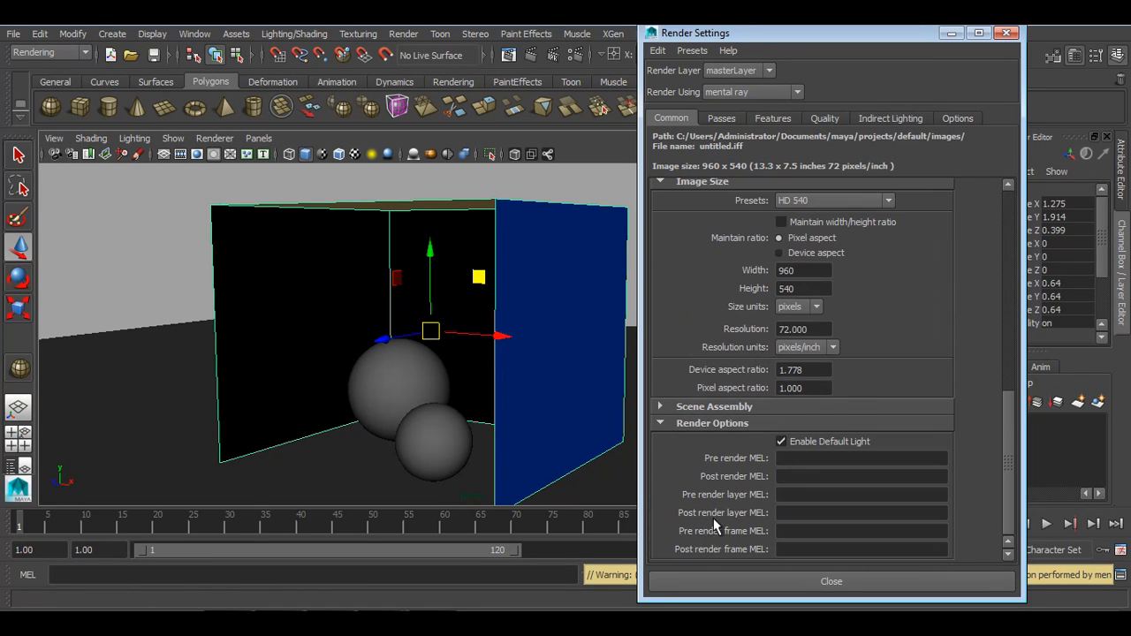
pyautogui.click(1006, 34)
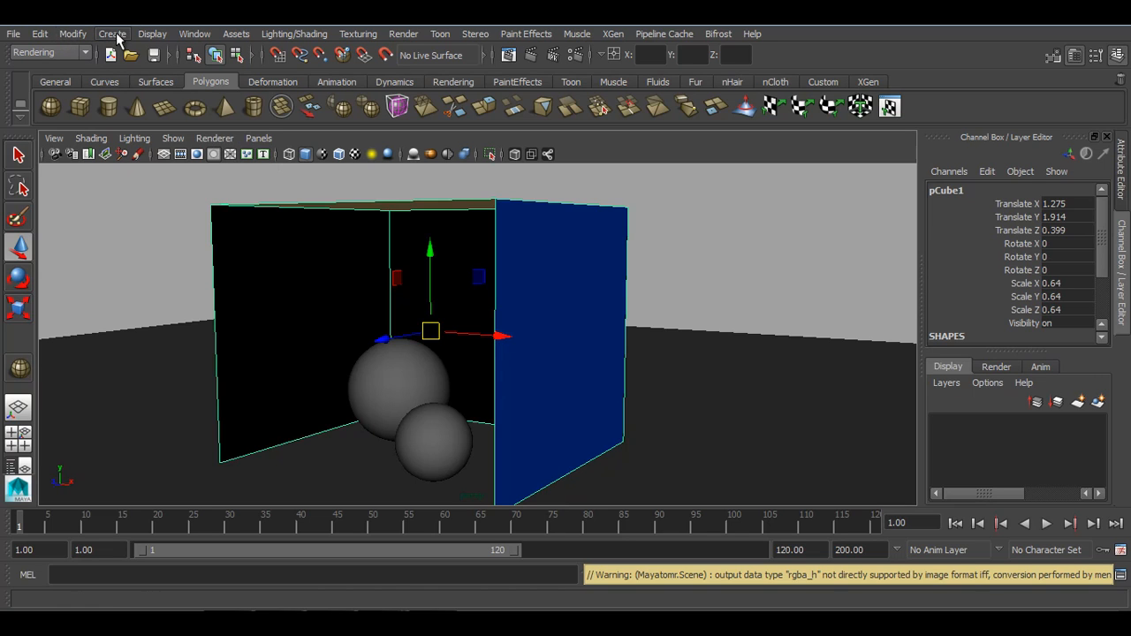
# Step: Create a spot light and move it in front of the box's open side, to about 2.14 in Y and 3.67 in Z
pyautogui.click(115, 35)
pyautogui.moveTo(186, 104)
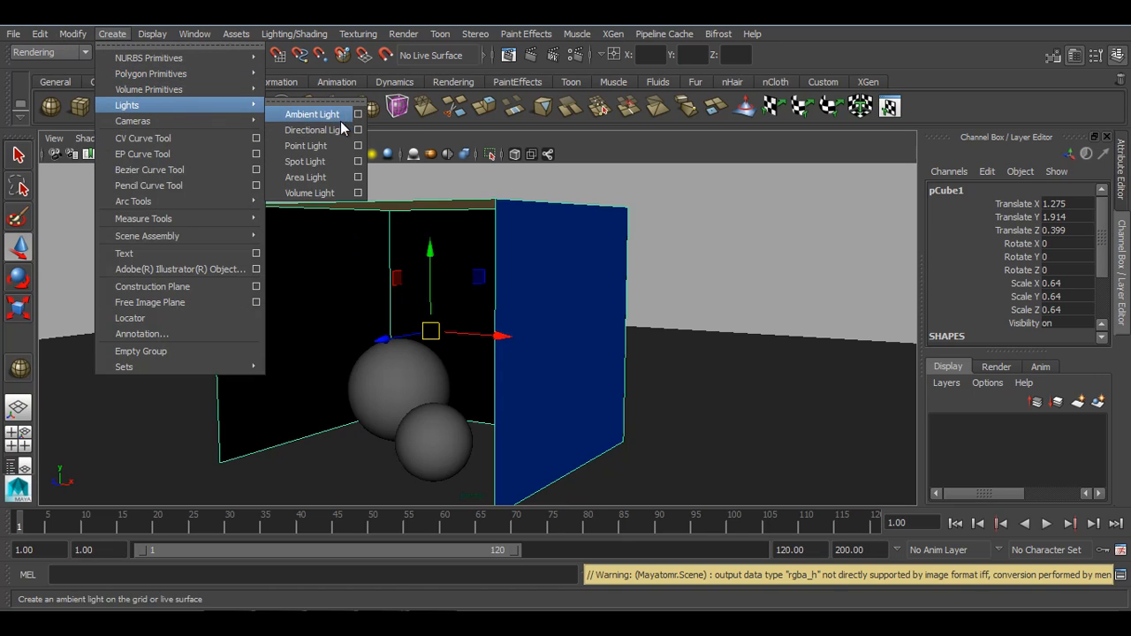
pyautogui.click(327, 164)
pyautogui.click(252, 141)
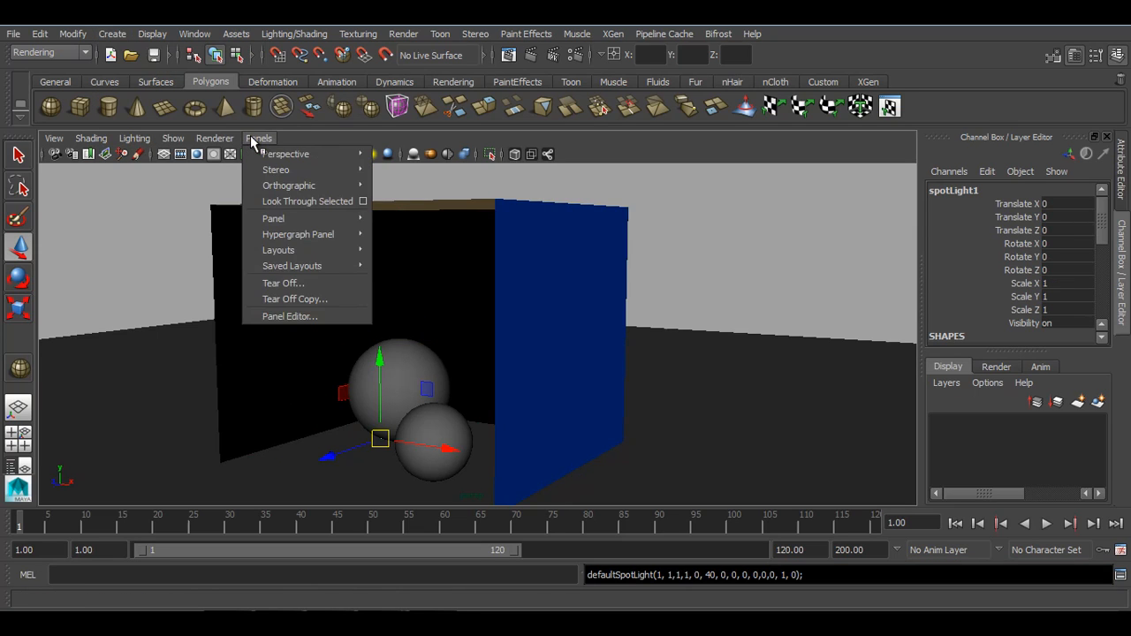
pyautogui.click(252, 140)
pyautogui.moveTo(329, 456); pyautogui.dragTo(162, 509)
pyautogui.moveTo(212, 426); pyautogui.dragTo(215, 229)
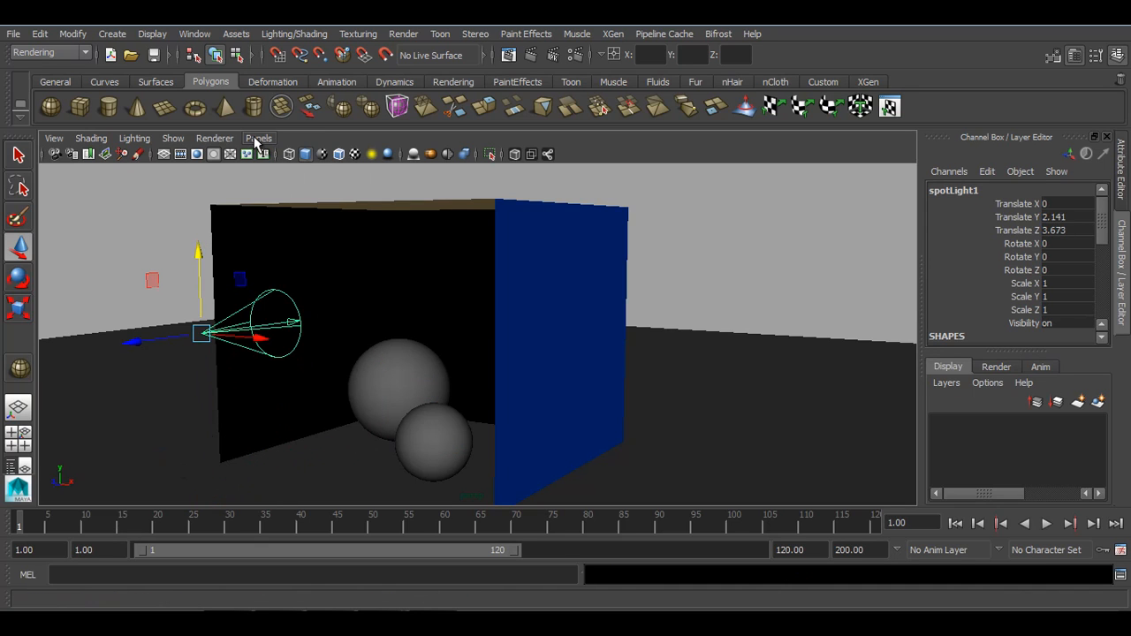
# Step: Look through the selected spot light and display the viewport with scene lighting
pyautogui.click(258, 139)
pyautogui.click(292, 200)
pyautogui.middleClick(423, 373)
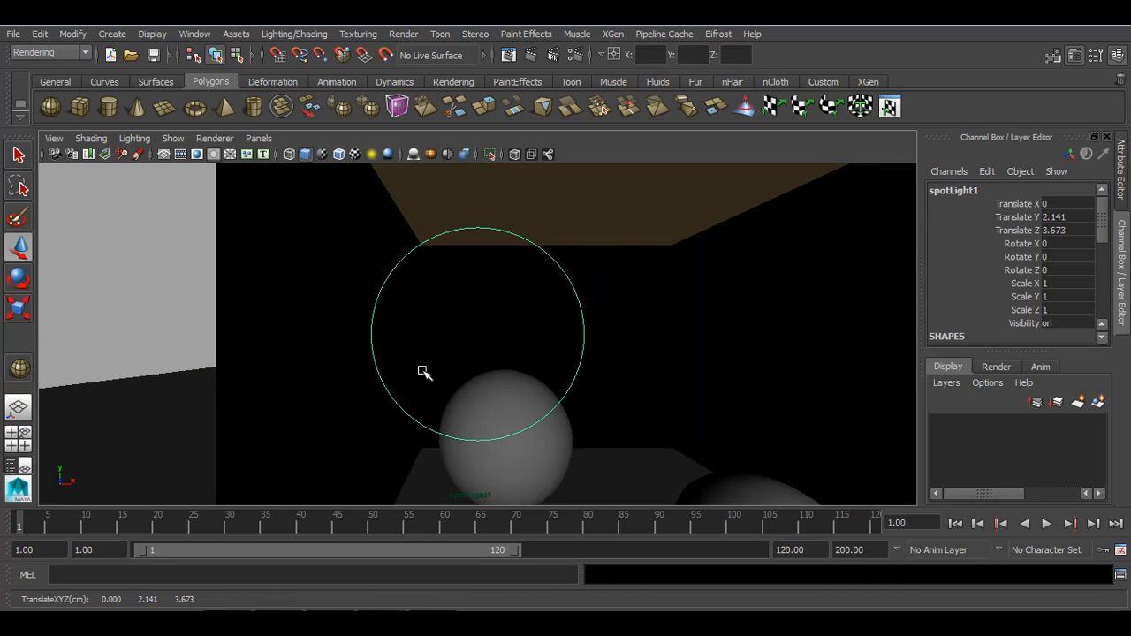
pyautogui.press('7')
# Step: Reposition the spot light to about X 15.04, Y 15.9, Z 11.26, aiming down at the box from beyond its blue wall
pyautogui.scroll(-5, 423, 372)
pyautogui.keyDown('alt'); pyautogui.moveTo(598, 358); pyautogui.dragTo(498, 464); pyautogui.keyUp('alt')
pyautogui.moveTo(456, 438)
pyautogui.keyDown('alt'); pyautogui.mouseDown(button='right')
pyautogui.moveTo(478, 438)
pyautogui.moveTo(458, 433)
pyautogui.mouseUp(button='right'); pyautogui.keyUp('alt')
pyautogui.keyDown('alt'); pyautogui.moveTo(458, 425); pyautogui.dragTo(458, 368, button='middle'); pyautogui.keyUp('alt')
pyautogui.keyDown('alt'); pyautogui.moveTo(478, 401); pyautogui.dragTo(473, 384); pyautogui.keyUp('alt')
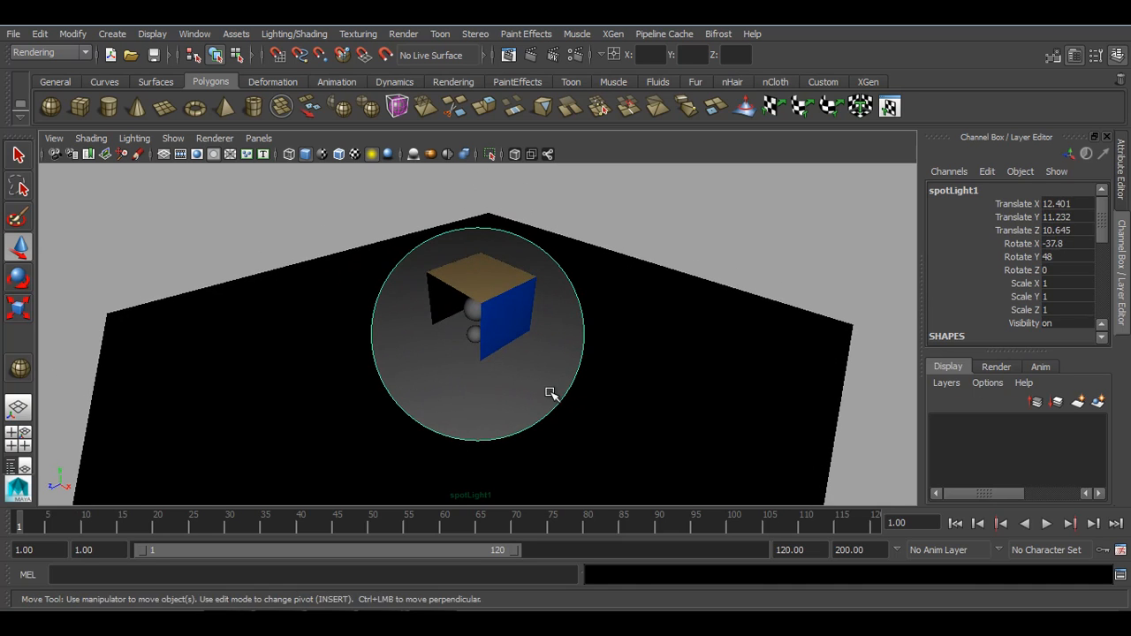
pyautogui.keyDown('alt'); pyautogui.moveTo(549, 390); pyautogui.dragTo(483, 383, button='right'); pyautogui.keyUp('alt')
pyautogui.keyDown('alt'); pyautogui.moveTo(480, 392); pyautogui.dragTo(478, 390); pyautogui.keyUp('alt')
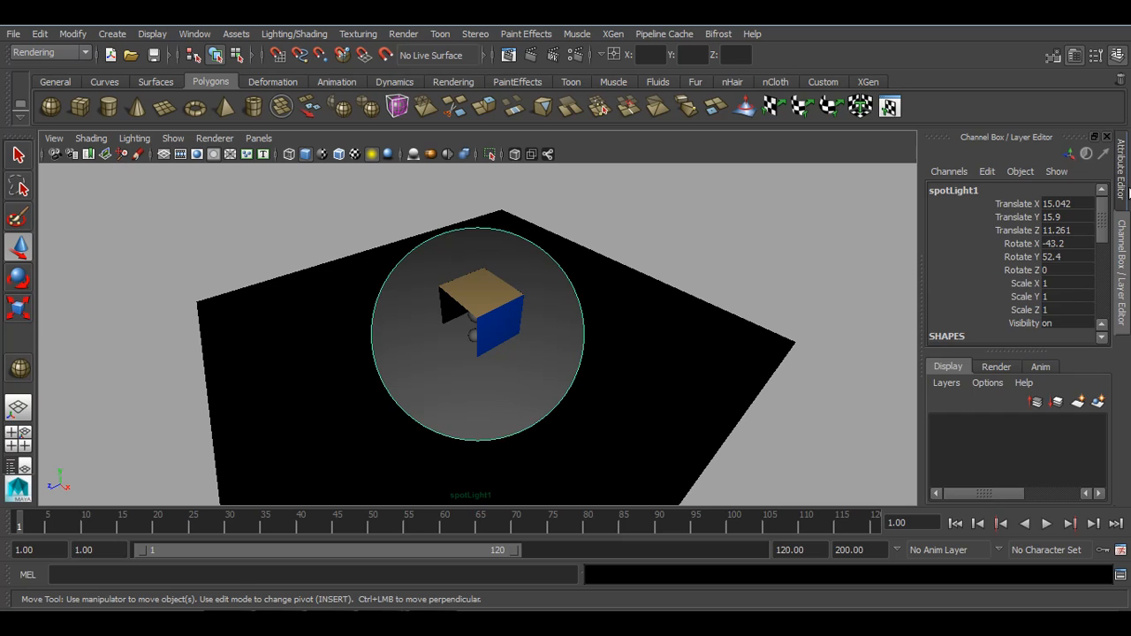
# Step: Widen the spot light's cone angle to about 102.86 so it covers the ground plane around the box
pyautogui.click(1121, 169)
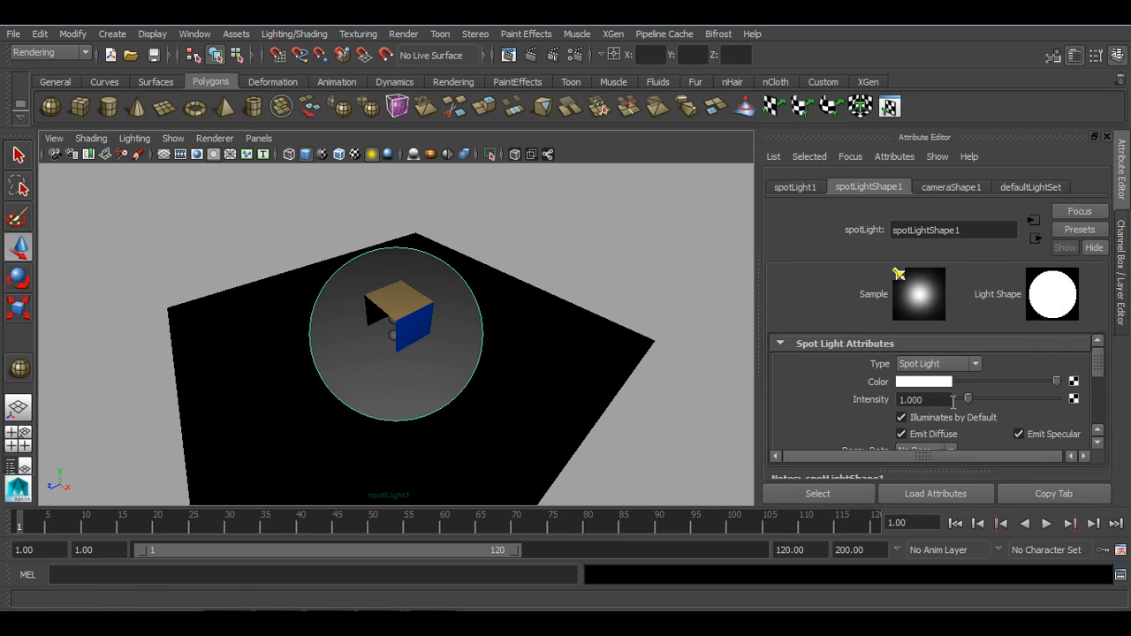
pyautogui.scroll(-3, 956, 404)
pyautogui.moveTo(980, 369); pyautogui.dragTo(1016, 367)
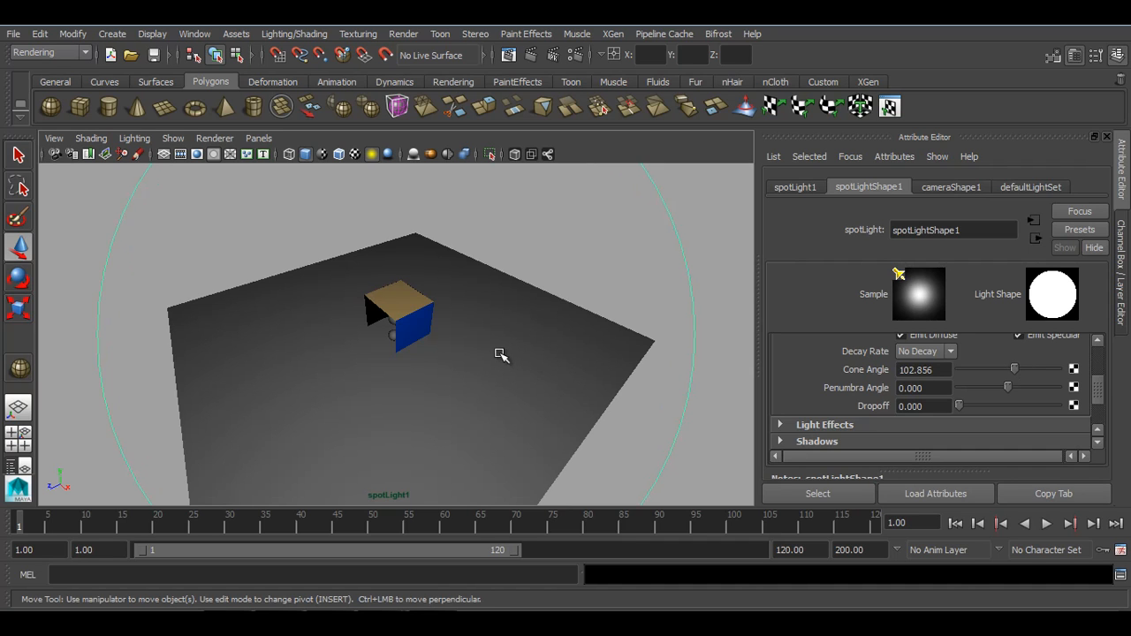
# Step: Return to the perspective camera and frame the open box and both spheres from a low front angle
pyautogui.click(536, 321)
pyautogui.click(575, 284)
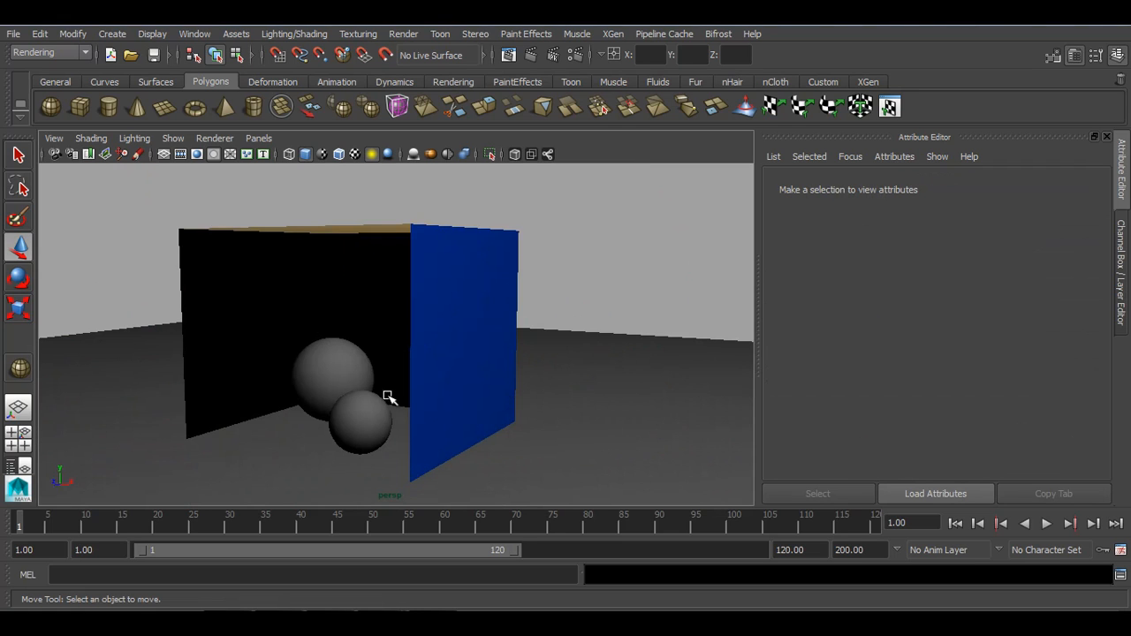
pyautogui.keyDown('alt'); pyautogui.moveTo(392, 399); pyautogui.dragTo(500, 376, button='middle'); pyautogui.keyUp('alt')
pyautogui.keyDown('alt'); pyautogui.moveTo(536, 379); pyautogui.dragTo(251, 328, button='right'); pyautogui.keyUp('alt')
pyautogui.keyDown('alt'); pyautogui.moveTo(385, 341); pyautogui.dragTo(407, 344); pyautogui.keyUp('alt')
pyautogui.keyDown('alt'); pyautogui.moveTo(406, 344); pyautogui.dragTo(575, 432, button='right'); pyautogui.keyUp('alt')
pyautogui.keyDown('alt'); pyautogui.moveTo(469, 392); pyautogui.dragTo(462, 369); pyautogui.keyUp('alt')
pyautogui.keyDown('alt'); pyautogui.moveTo(462, 368); pyautogui.dragTo(490, 391, button='right'); pyautogui.keyUp('alt')
pyautogui.keyDown('alt'); pyautogui.moveTo(489, 391); pyautogui.dragTo(469, 419); pyautogui.keyUp('alt')
pyautogui.keyDown('alt'); pyautogui.moveTo(470, 419); pyautogui.dragTo(495, 430, button='right'); pyautogui.keyUp('alt')
pyautogui.keyDown('alt'); pyautogui.moveTo(498, 428); pyautogui.dragTo(510, 430, button='middle'); pyautogui.keyUp('alt')
pyautogui.keyDown('alt'); pyautogui.moveTo(515, 429); pyautogui.dragTo(522, 430); pyautogui.keyUp('alt')
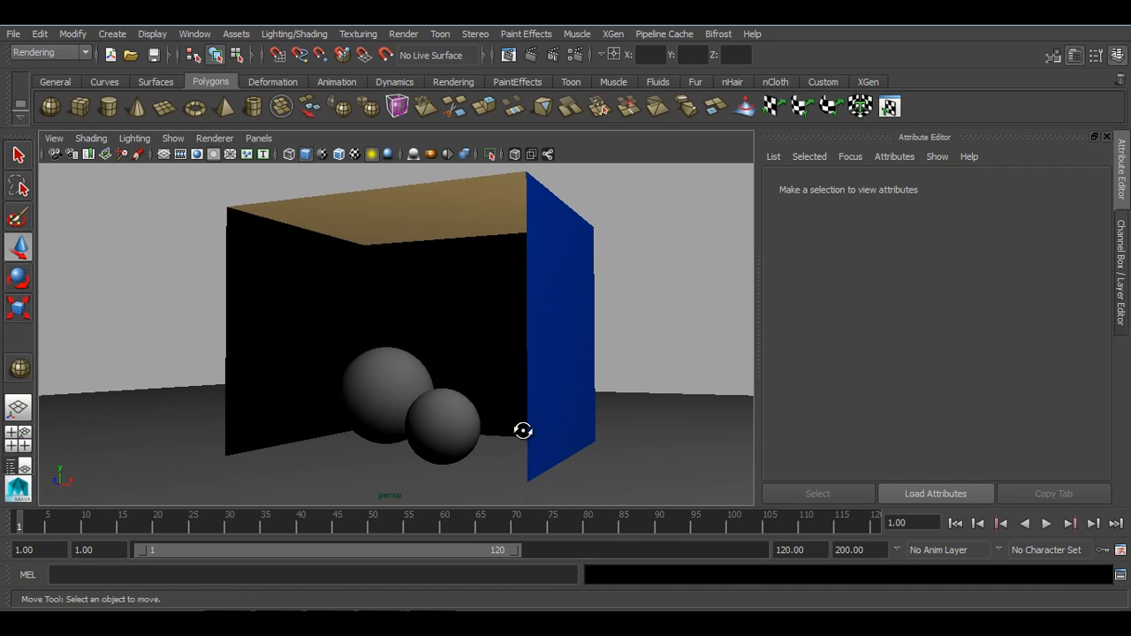
pyautogui.keyDown('alt'); pyautogui.moveTo(434, 457); pyautogui.dragTo(446, 459); pyautogui.keyUp('alt')
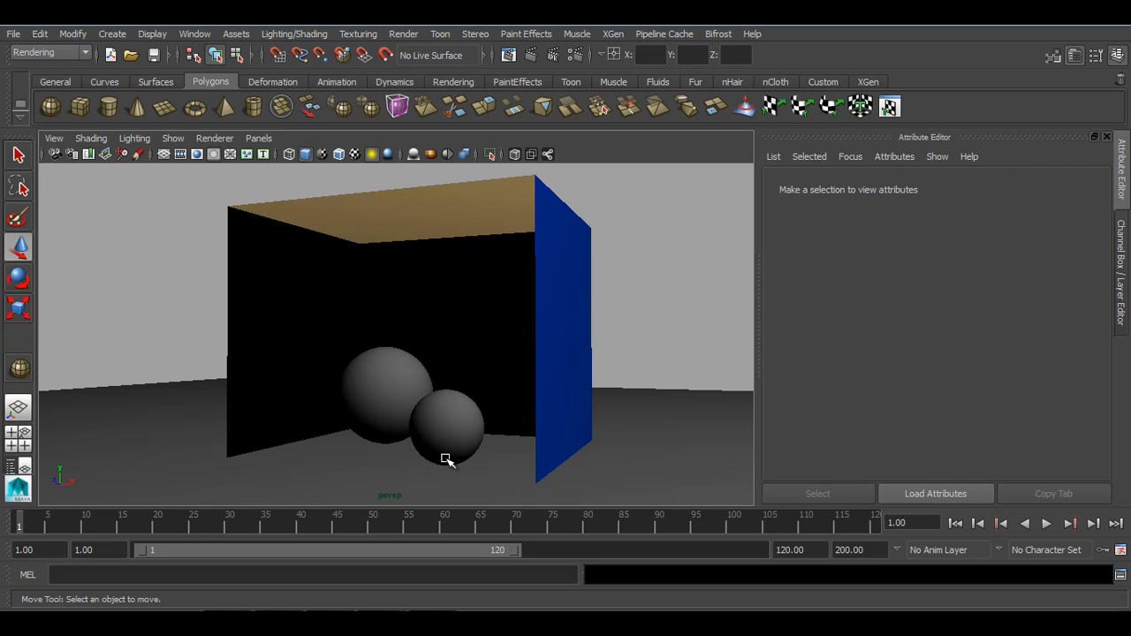
# Step: Save the current perspective camera view as a new bookmark with its default name and close the Bookmark Editor
pyautogui.click(51, 139)
pyautogui.click(57, 160)
pyautogui.click(54, 138)
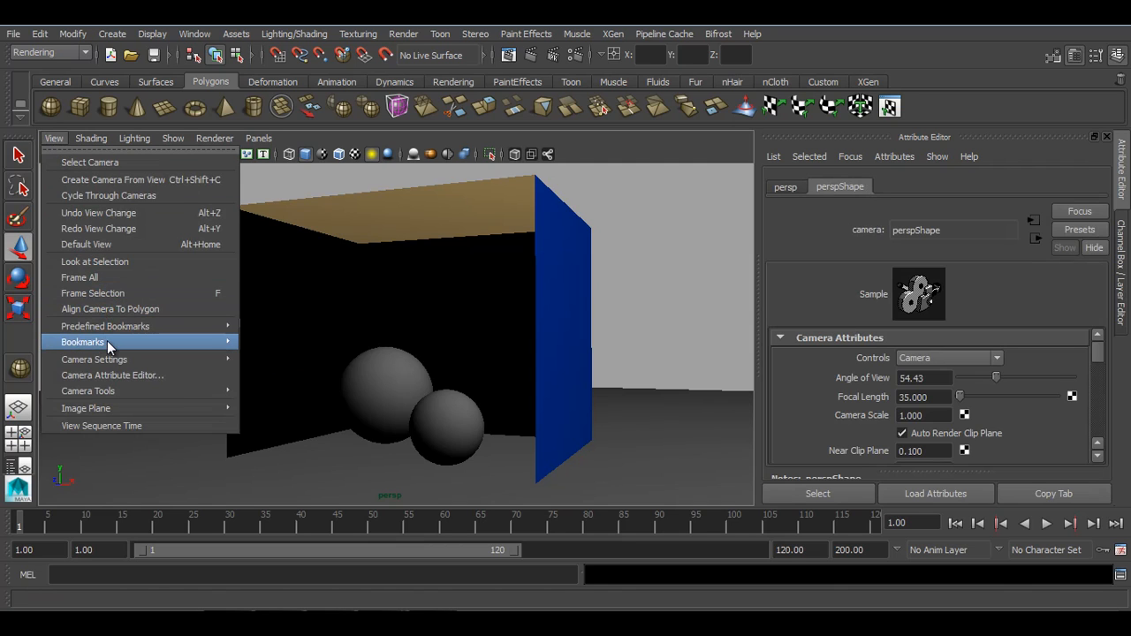
pyautogui.moveTo(107, 341)
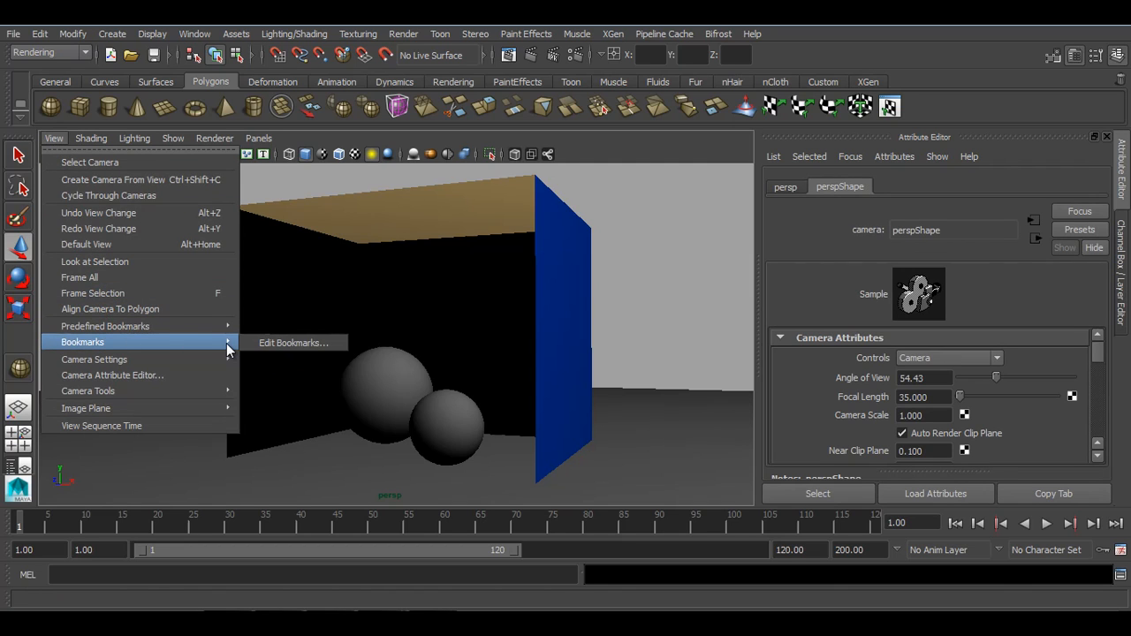
pyautogui.click(286, 344)
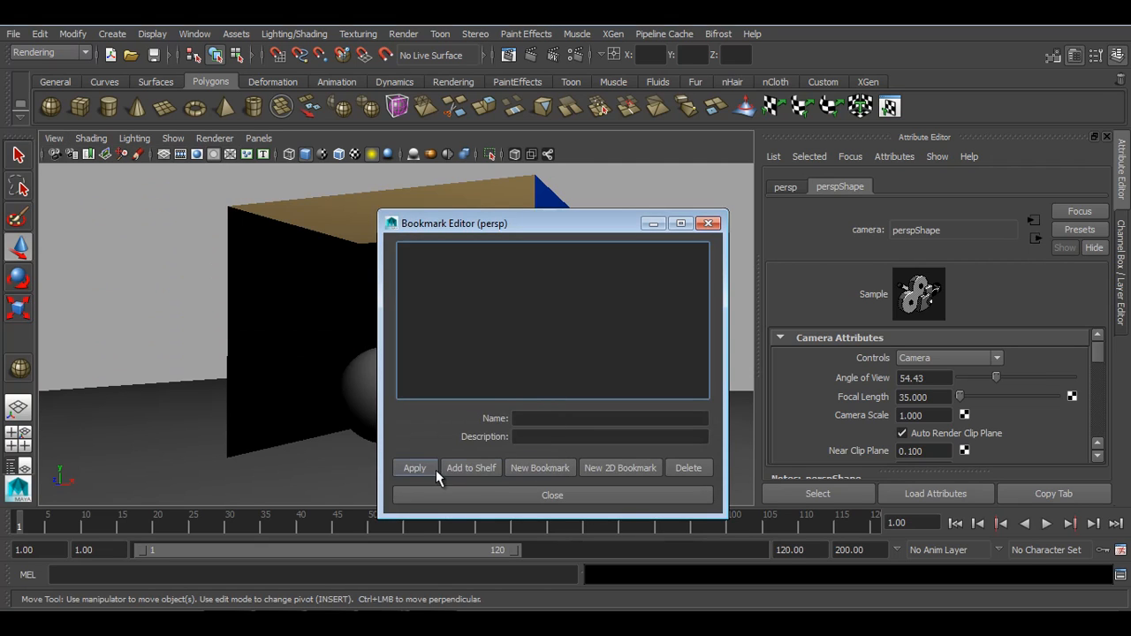
pyautogui.click(540, 469)
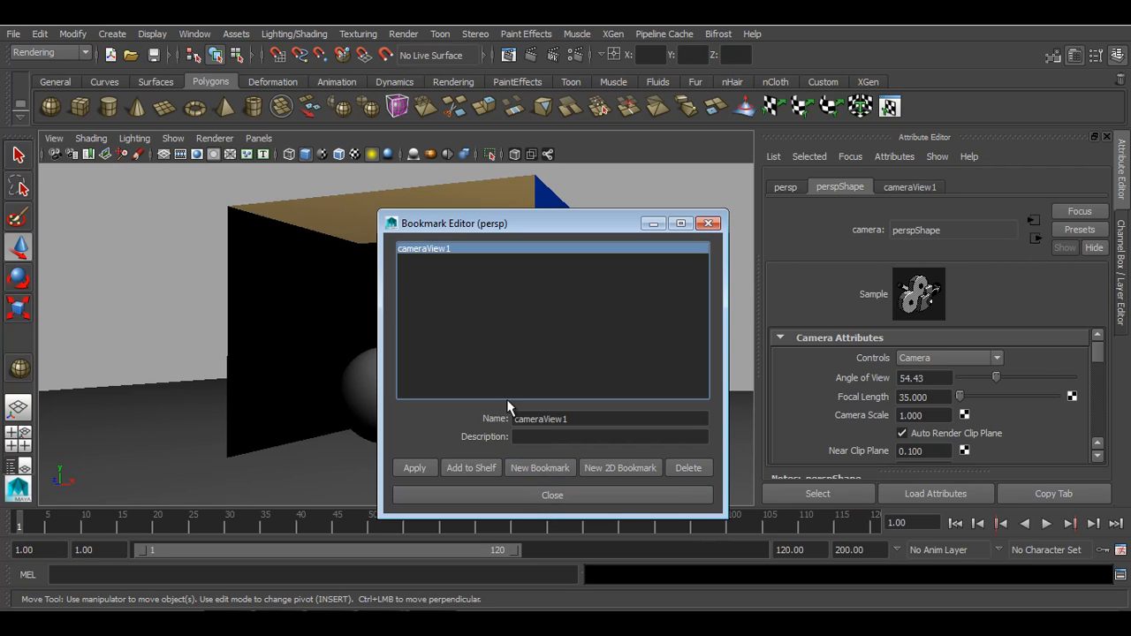
pyautogui.doubleClick(582, 422)
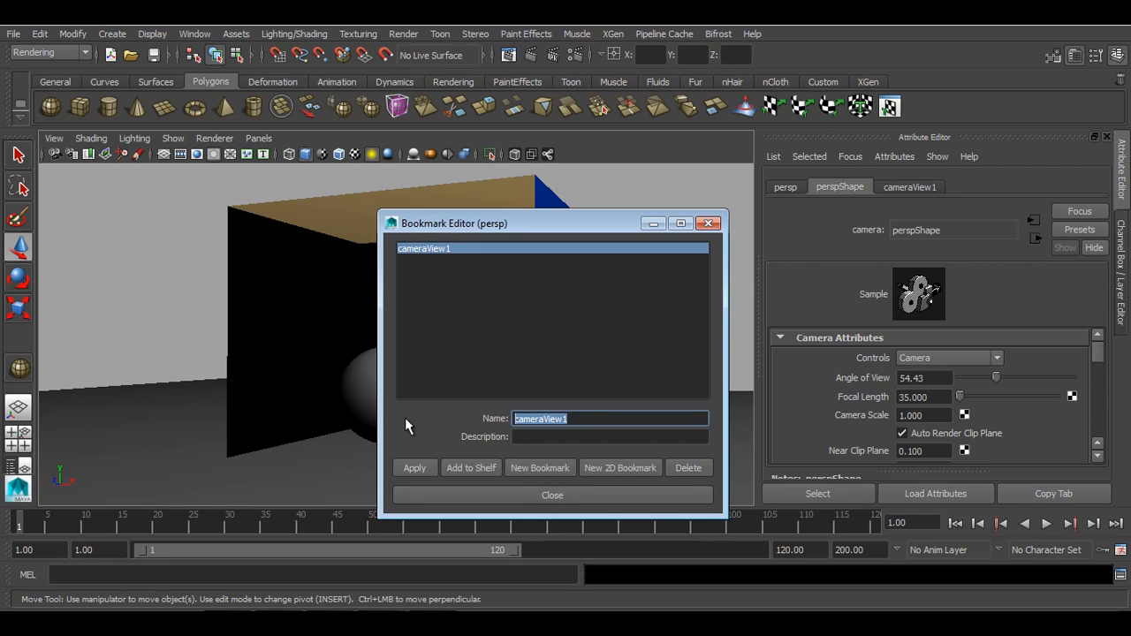
pyautogui.click(489, 499)
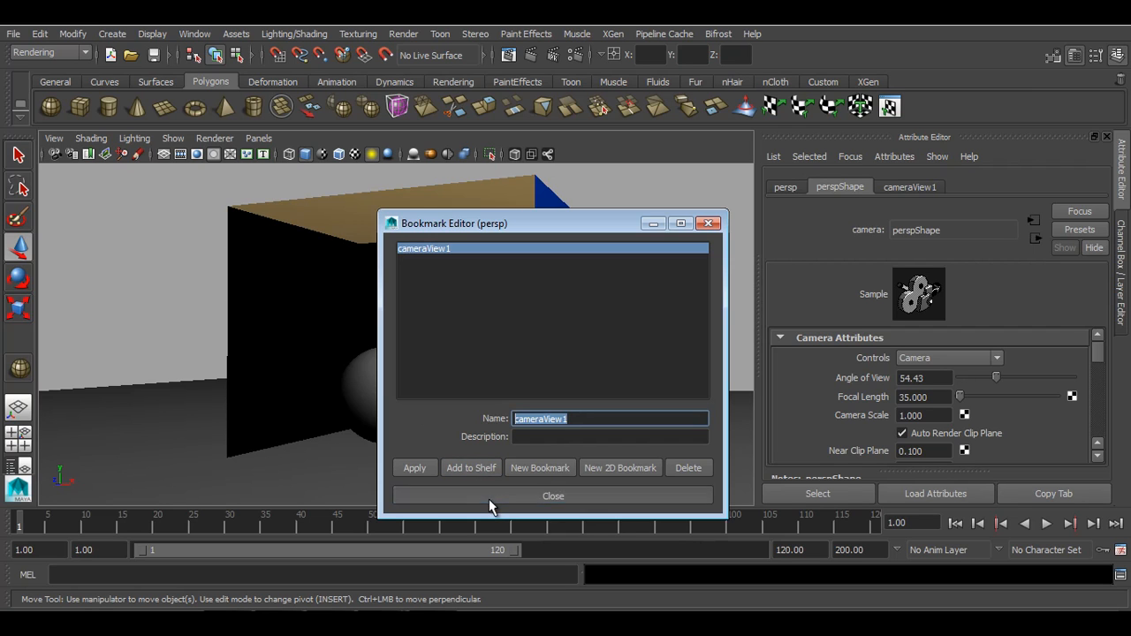
# Step: Test the saved camera bookmark by moving the view away and recalling it
pyautogui.keyDown('alt'); pyautogui.moveTo(487, 401); pyautogui.dragTo(446, 431); pyautogui.keyUp('alt')
pyautogui.keyDown('alt'); pyautogui.moveTo(446, 415); pyautogui.dragTo(368, 397, button='right'); pyautogui.keyUp('alt')
pyautogui.keyDown('alt'); pyautogui.moveTo(459, 398); pyautogui.dragTo(454, 454); pyautogui.keyUp('alt')
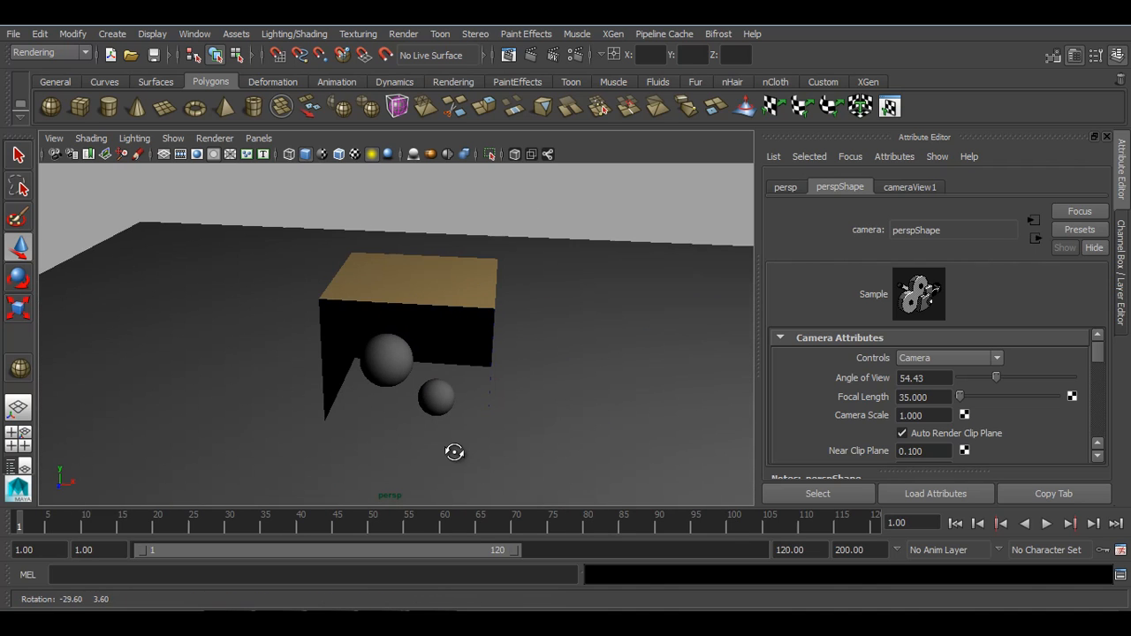
pyautogui.click(54, 139)
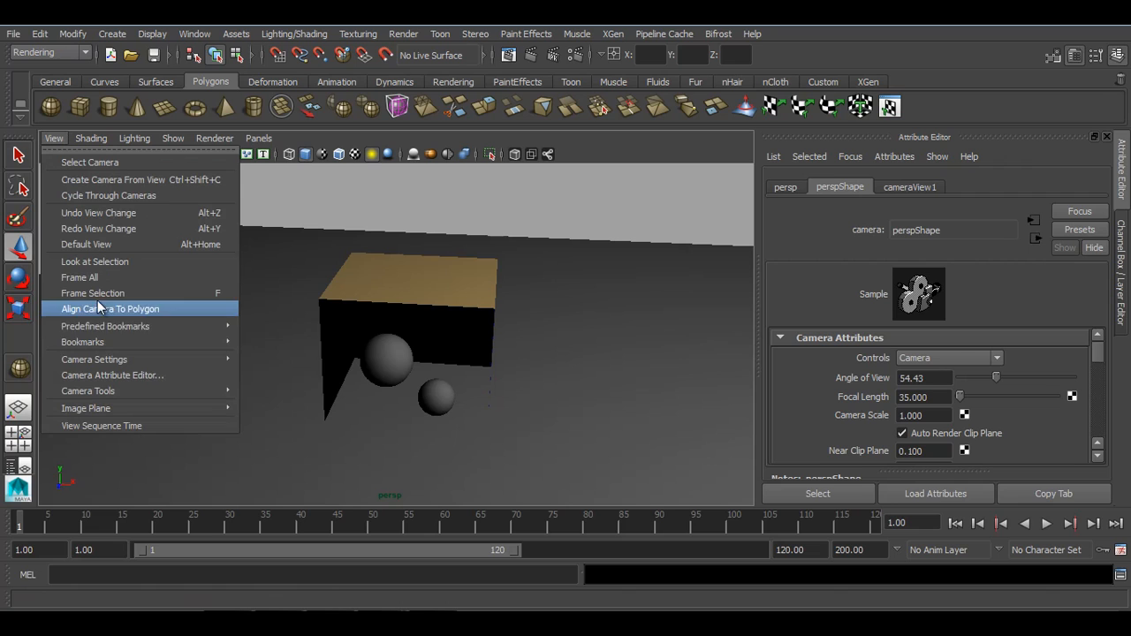
pyautogui.moveTo(103, 345)
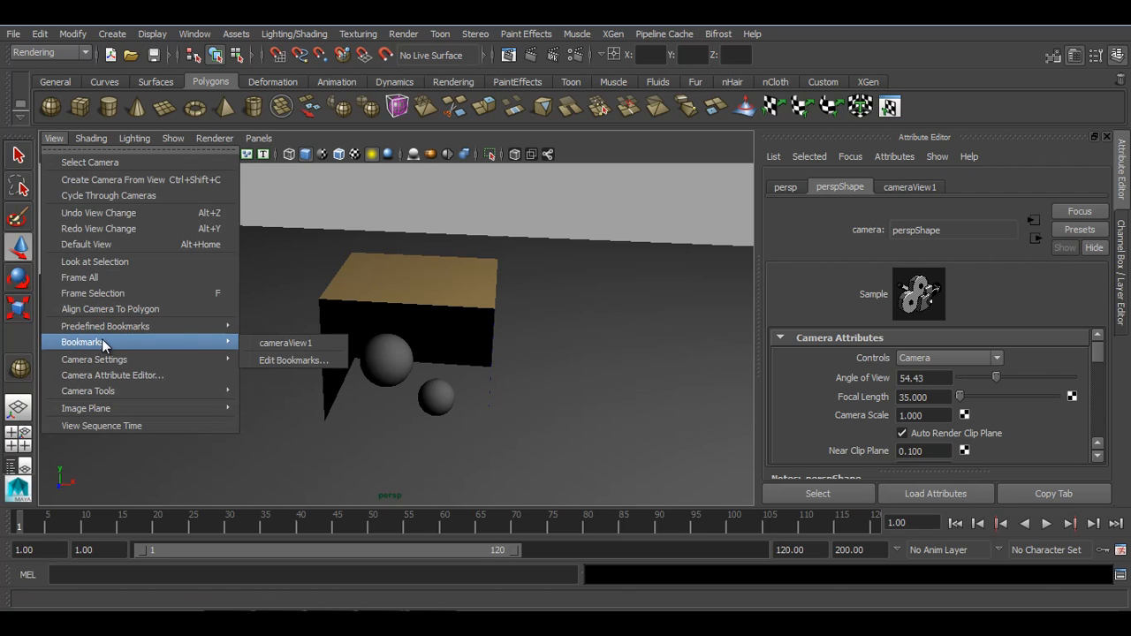
pyautogui.click(314, 351)
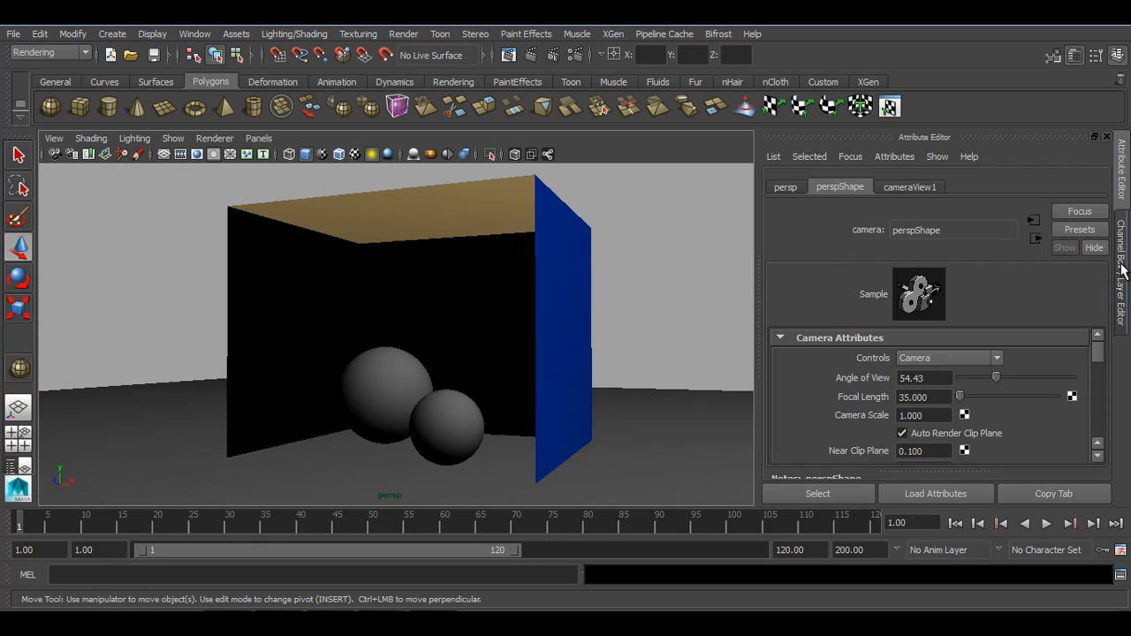
# Step: Show the Outliner beside the perspective view and select the spot light
pyautogui.click(681, 305)
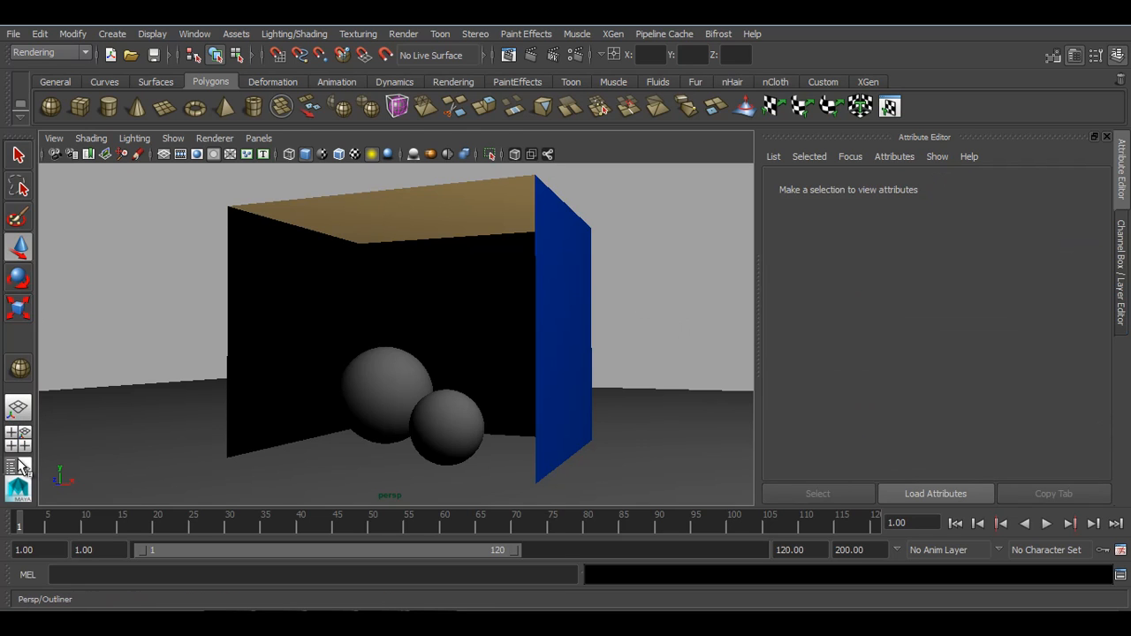
pyautogui.click(17, 465)
pyautogui.click(113, 309)
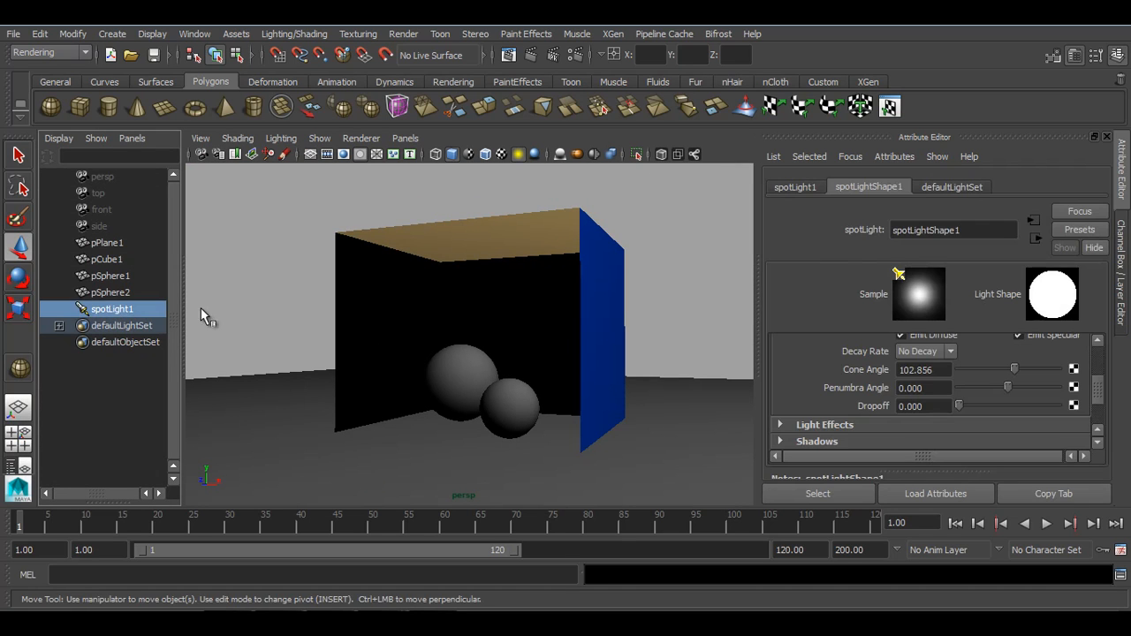
# Step: Examine the spot light's shadow attributes, from the depth map options down to the raytrace shadow settings
pyautogui.scroll(-3, 923, 411)
pyautogui.scroll(5, 923, 411)
pyautogui.scroll(-5, 921, 415)
pyautogui.click(824, 375)
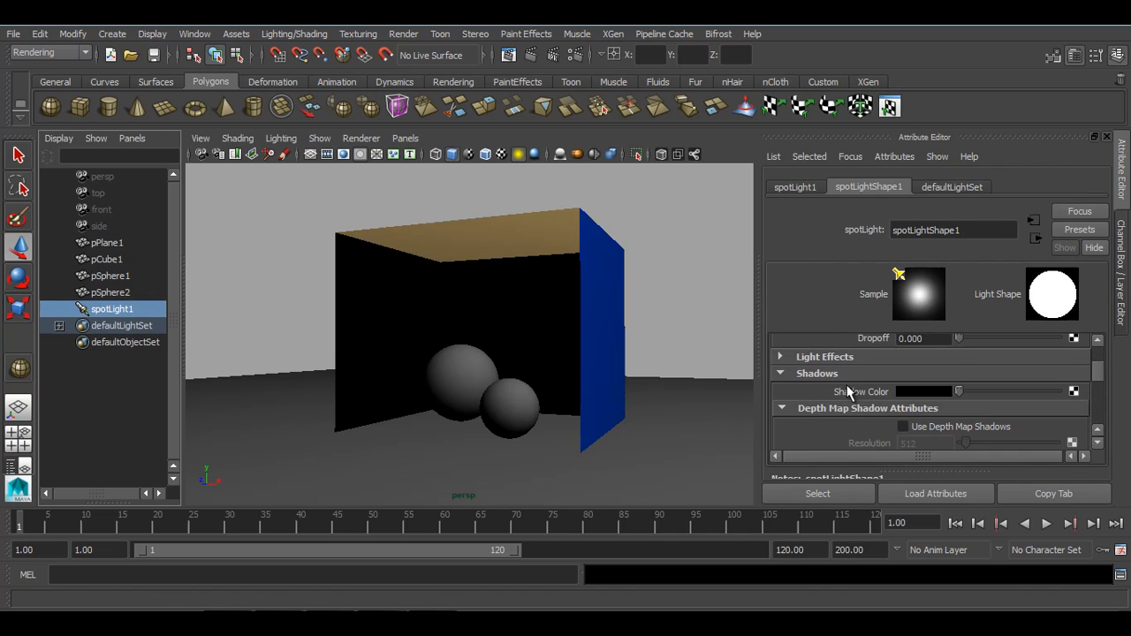
pyautogui.scroll(-5, 865, 402)
pyautogui.scroll(-2, 871, 410)
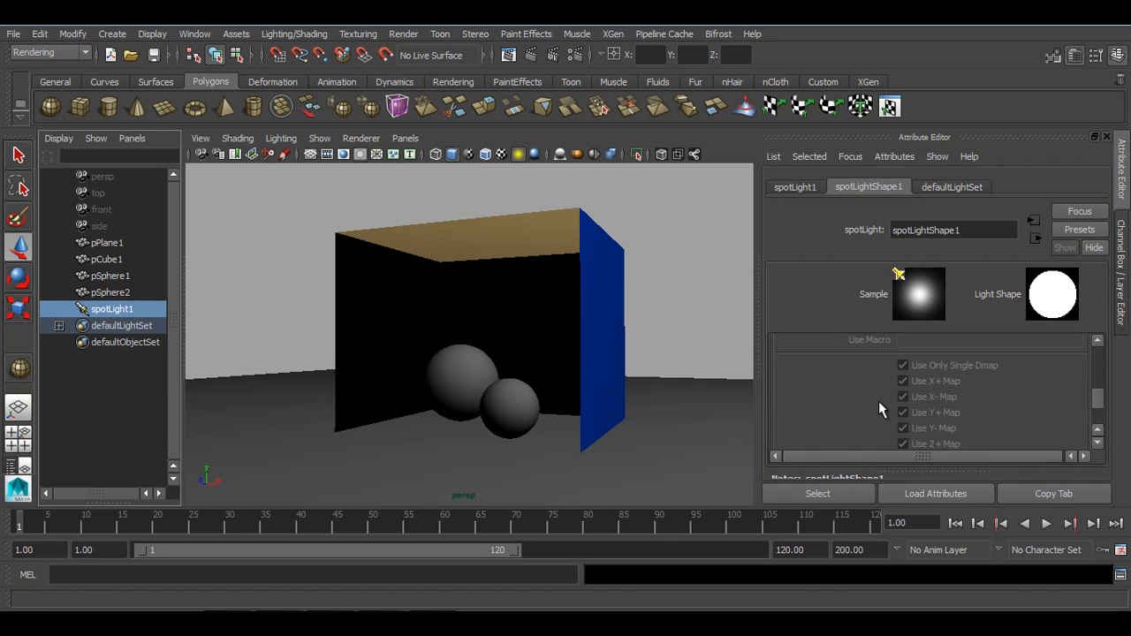
pyautogui.scroll(-2, 880, 410)
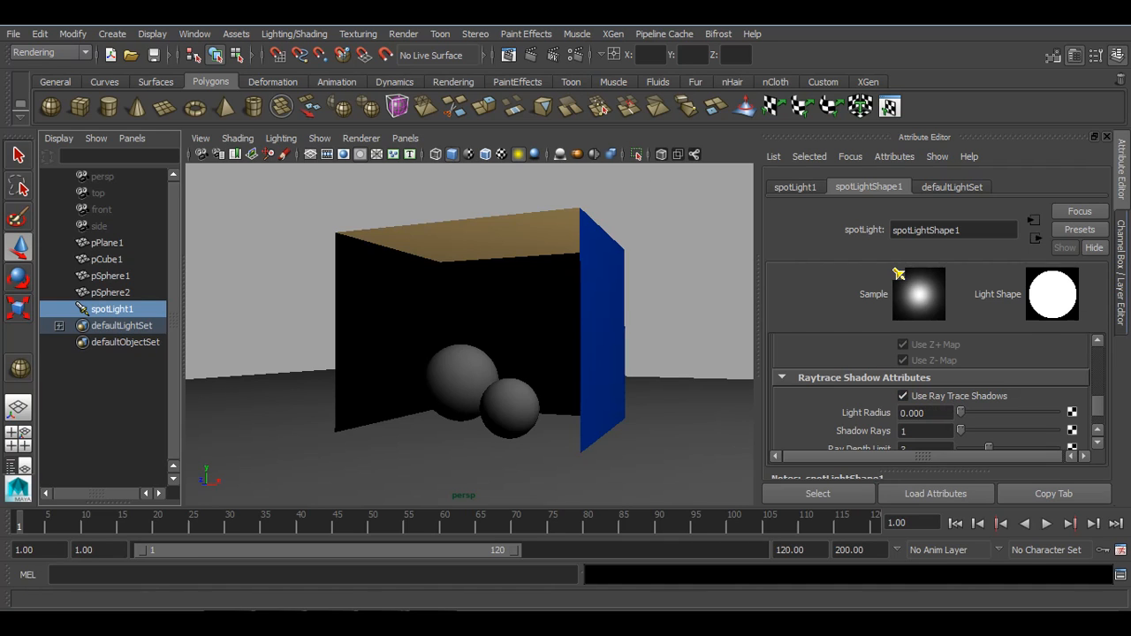
# Step: Render the perspective view with mental ray and keep the image in the Render View for comparison
pyautogui.click(1127, 274)
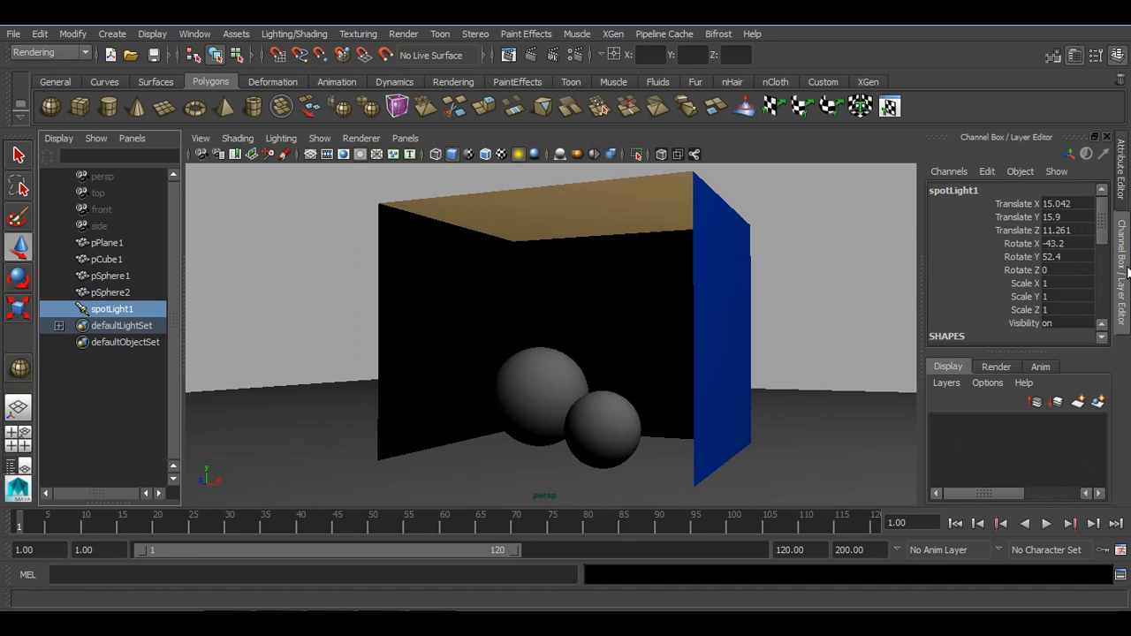
pyautogui.click(531, 55)
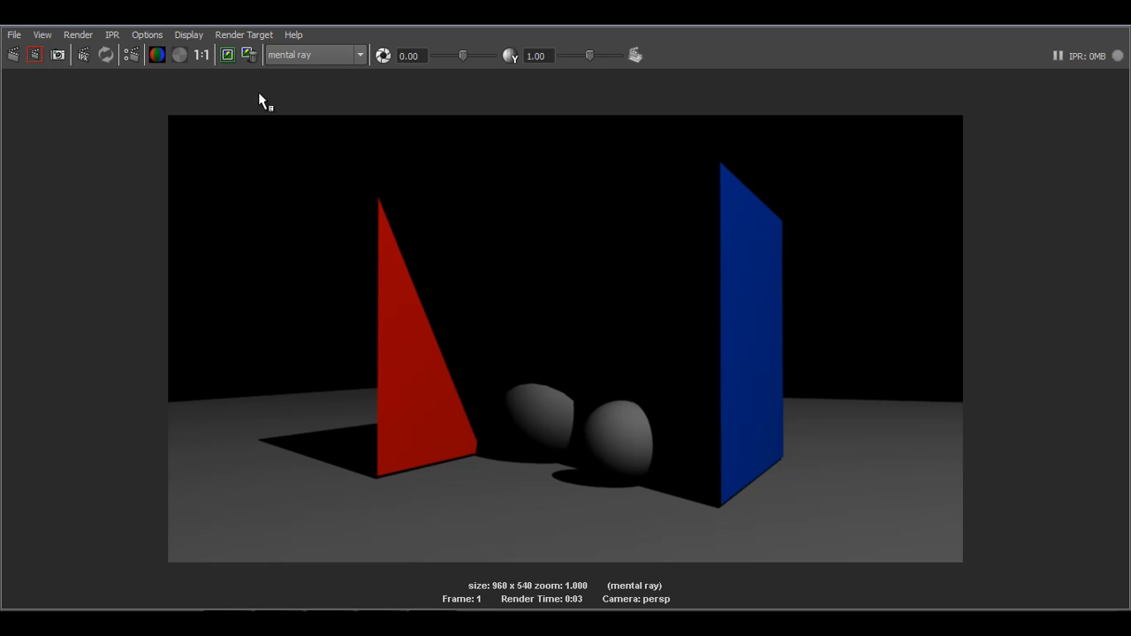
pyautogui.click(228, 56)
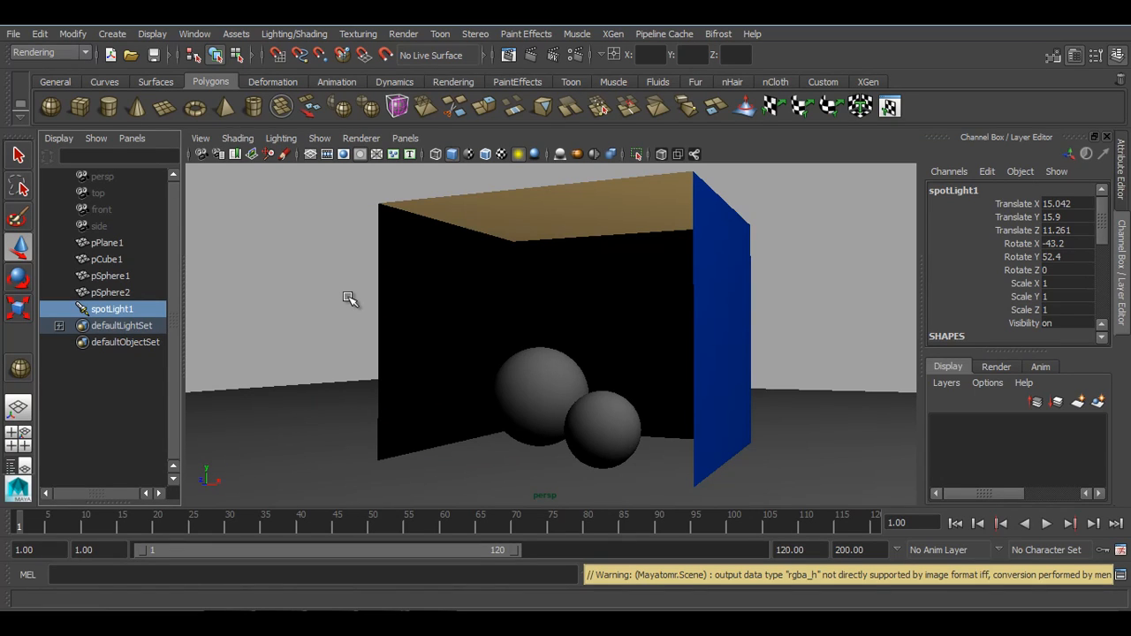
# Step: Enable Global Illumination with an accuracy of 100 in the mental ray indirect lighting settings and close Render Settings
pyautogui.click(575, 55)
pyautogui.moveTo(784, 37); pyautogui.dragTo(720, 65)
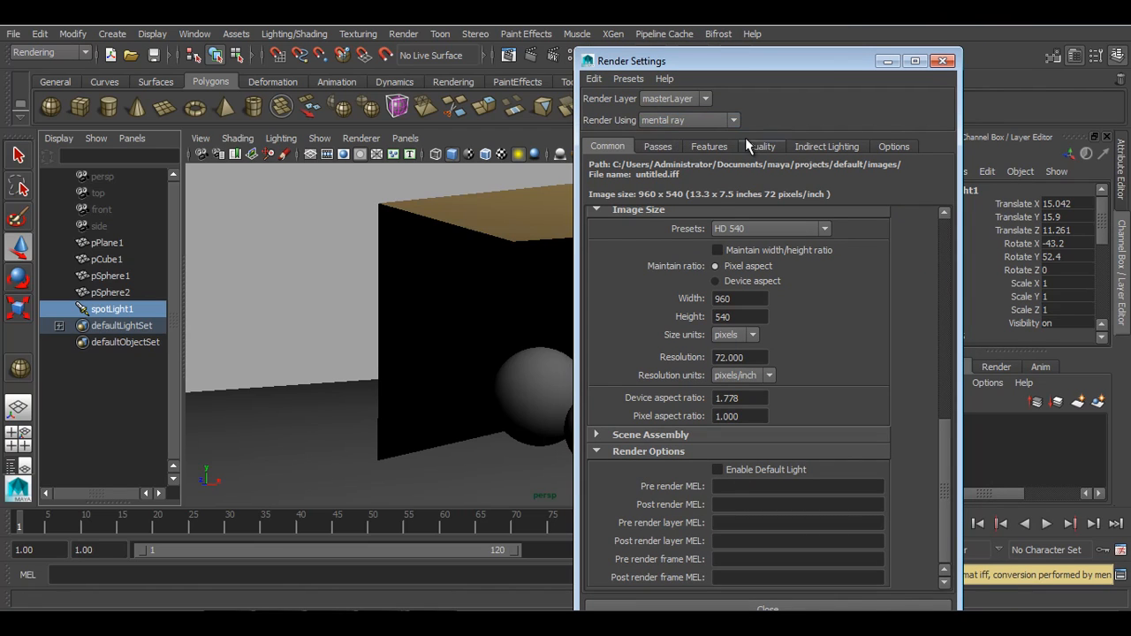
pyautogui.click(831, 147)
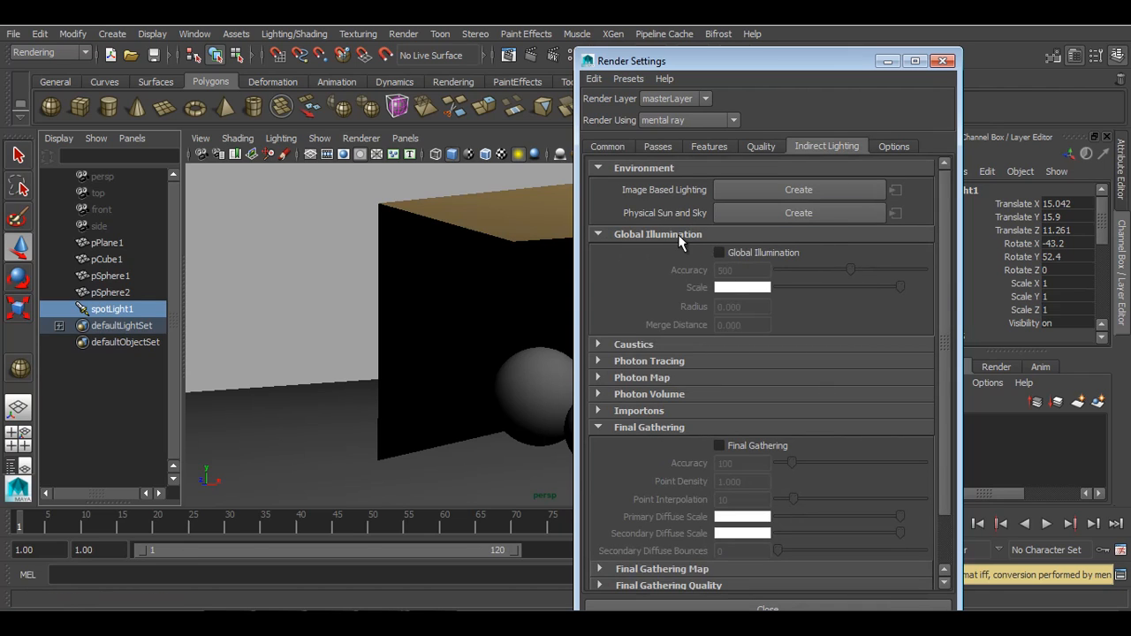
pyautogui.click(758, 255)
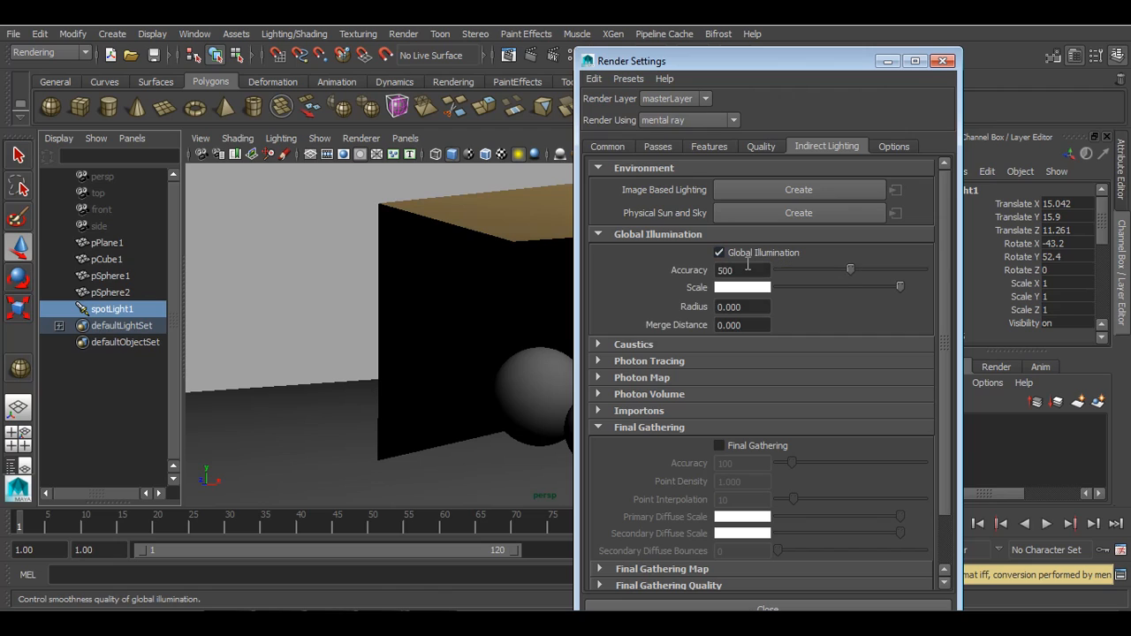
pyautogui.press('Tab')
pyautogui.write('100')
pyautogui.press('Return')
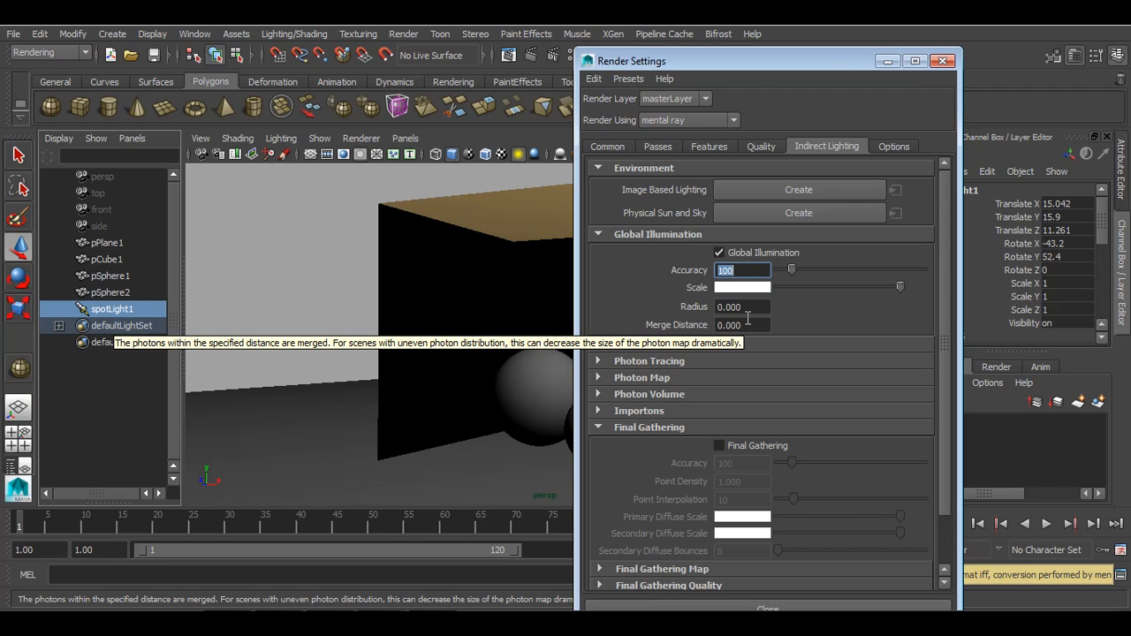
pyautogui.click(941, 63)
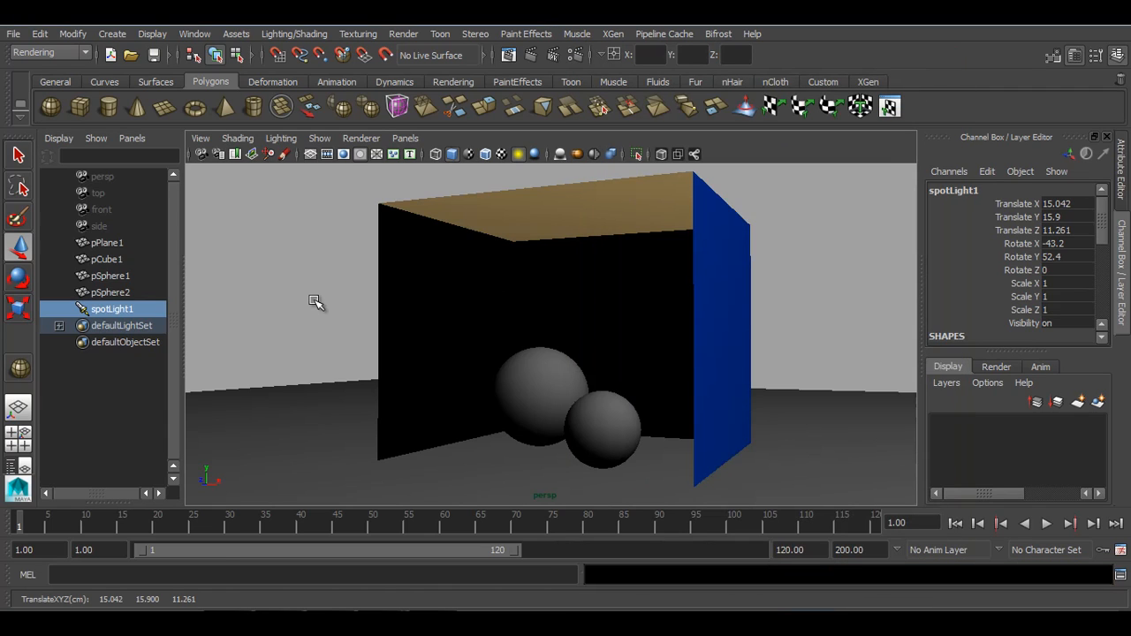
# Step: Render the scene again with global illumination enabled and dismiss the Render View
pyautogui.click(533, 58)
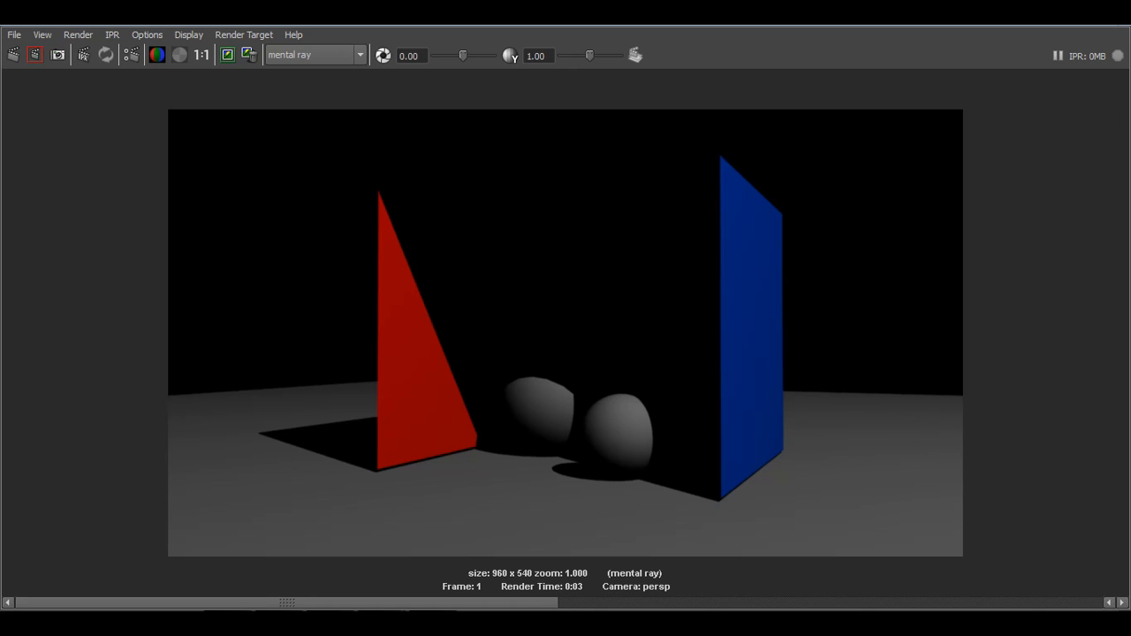
pyautogui.click(1115, 28)
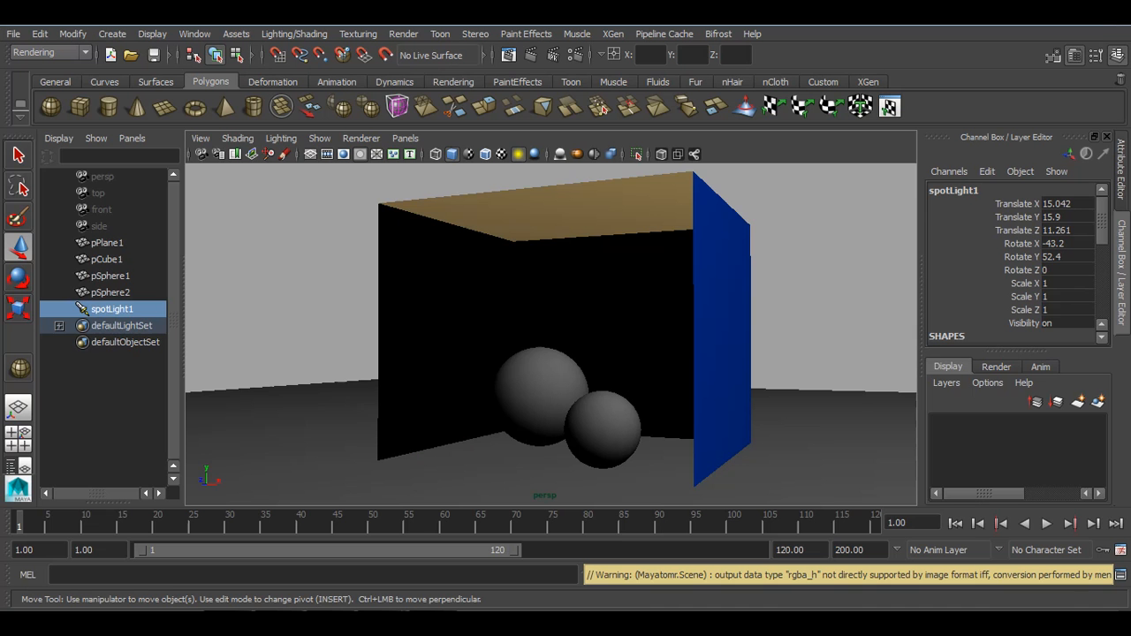
pyautogui.click(768, 221)
# Step: Turn on Emit Photons for the spot light in its mental ray Caustic and Global Illumination attributes
pyautogui.click(106, 311)
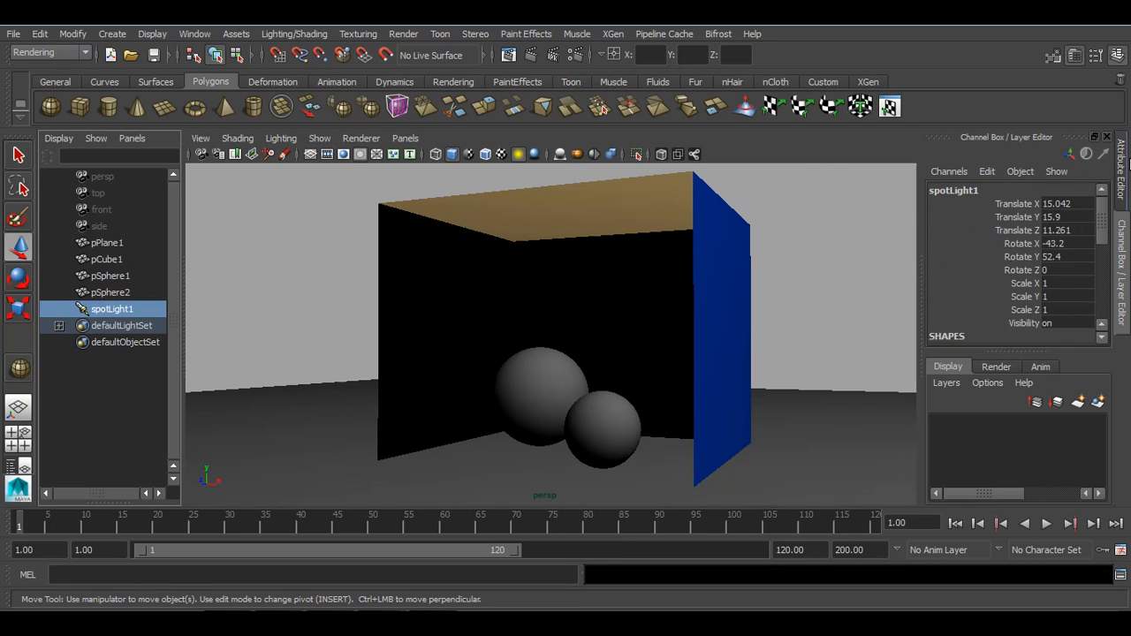
pyautogui.click(1124, 155)
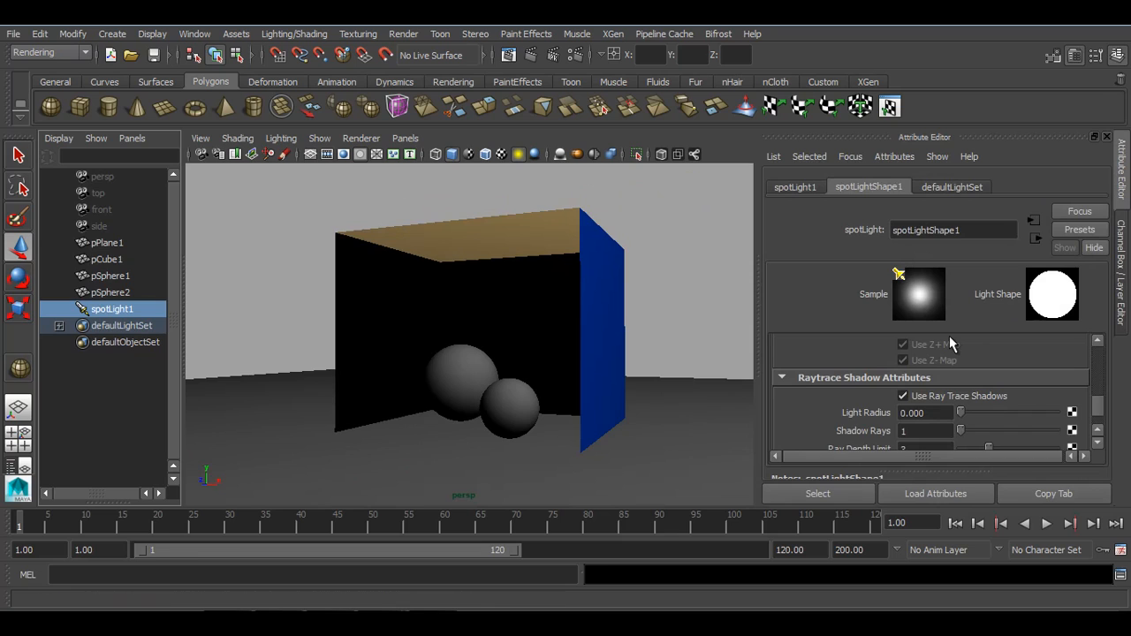
pyautogui.scroll(-2, 951, 339)
pyautogui.scroll(-1, 949, 336)
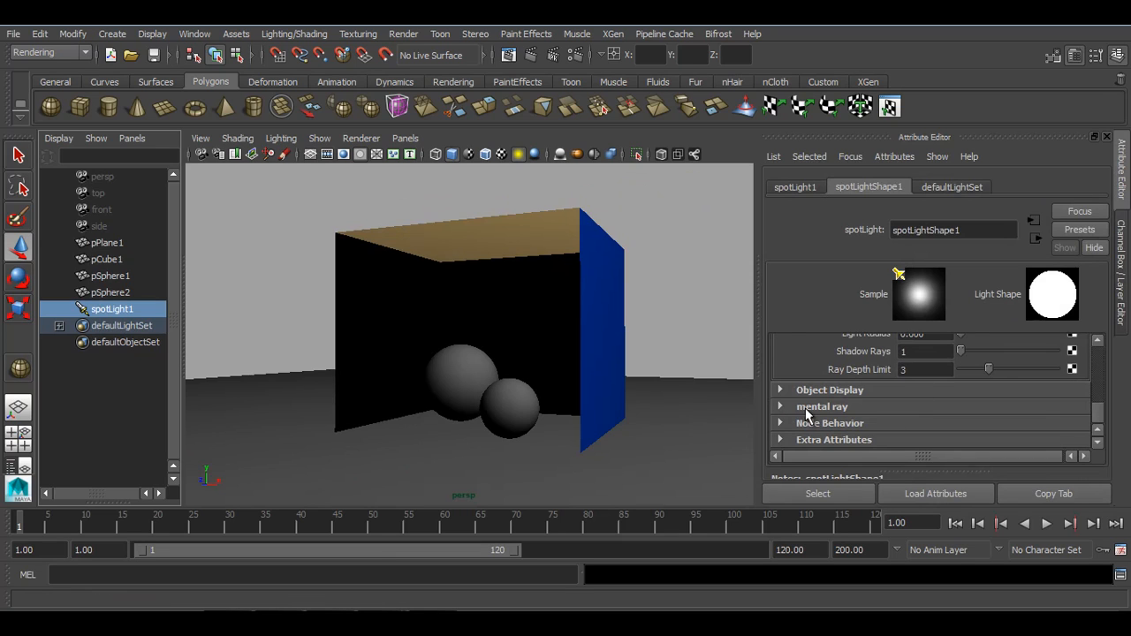
pyautogui.click(905, 403)
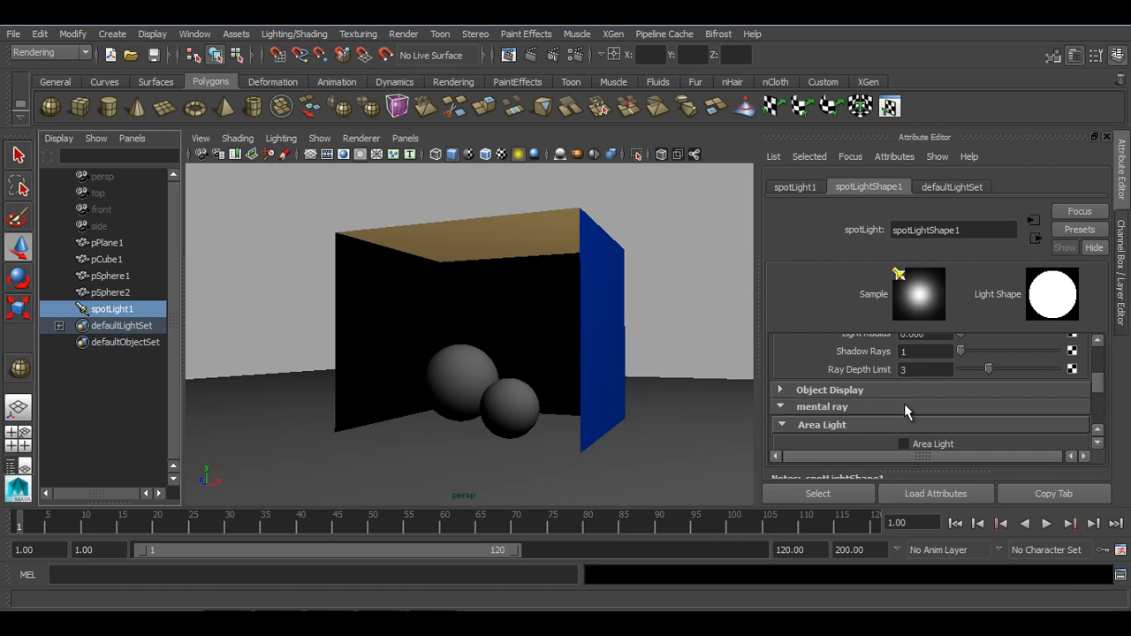
pyautogui.scroll(-4, 904, 403)
pyautogui.scroll(-1, 905, 403)
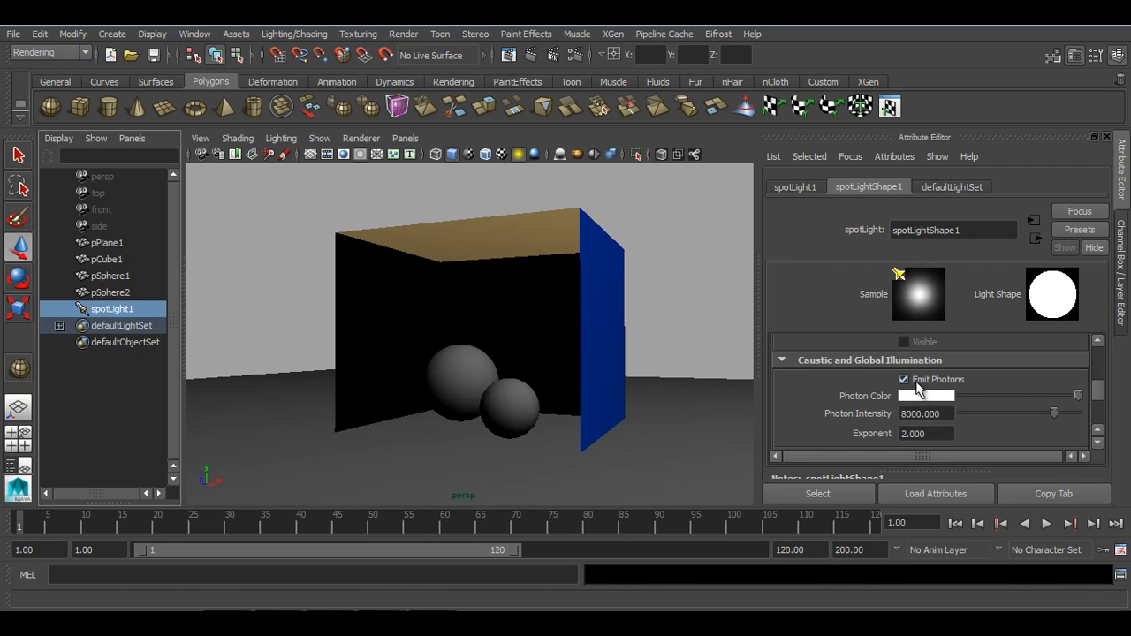
# Step: Examine the spot light's photon intensity, exponent and Global Illum Photons values
pyautogui.click(936, 413)
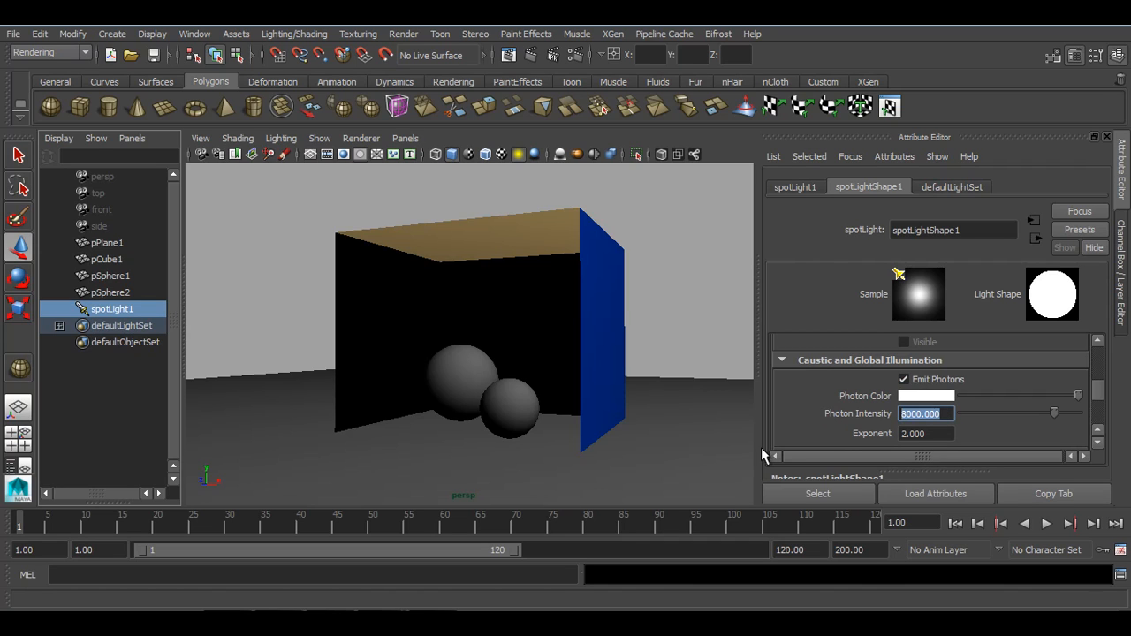
pyautogui.scroll(-2, 818, 431)
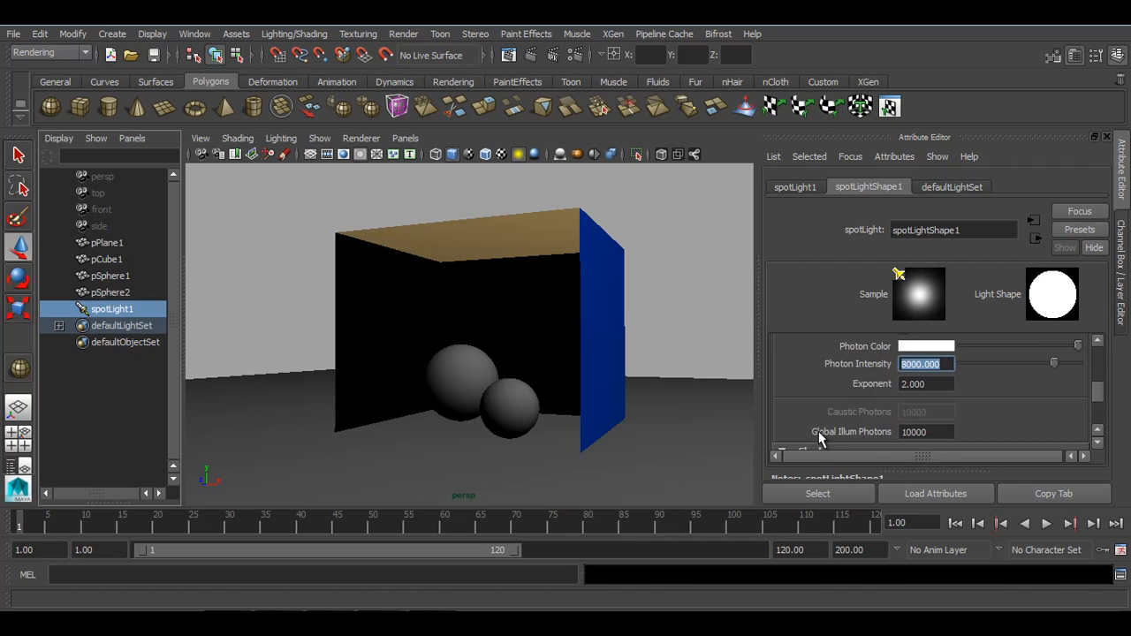
pyautogui.click(932, 384)
pyautogui.press('Return')
pyautogui.click(937, 432)
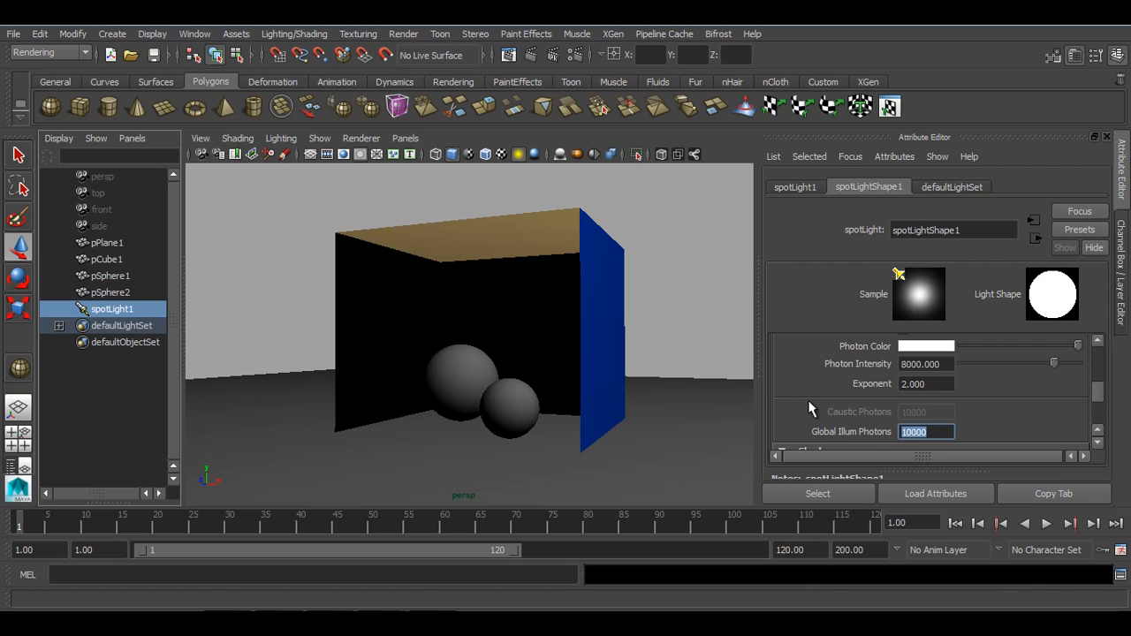
pyautogui.click(951, 363)
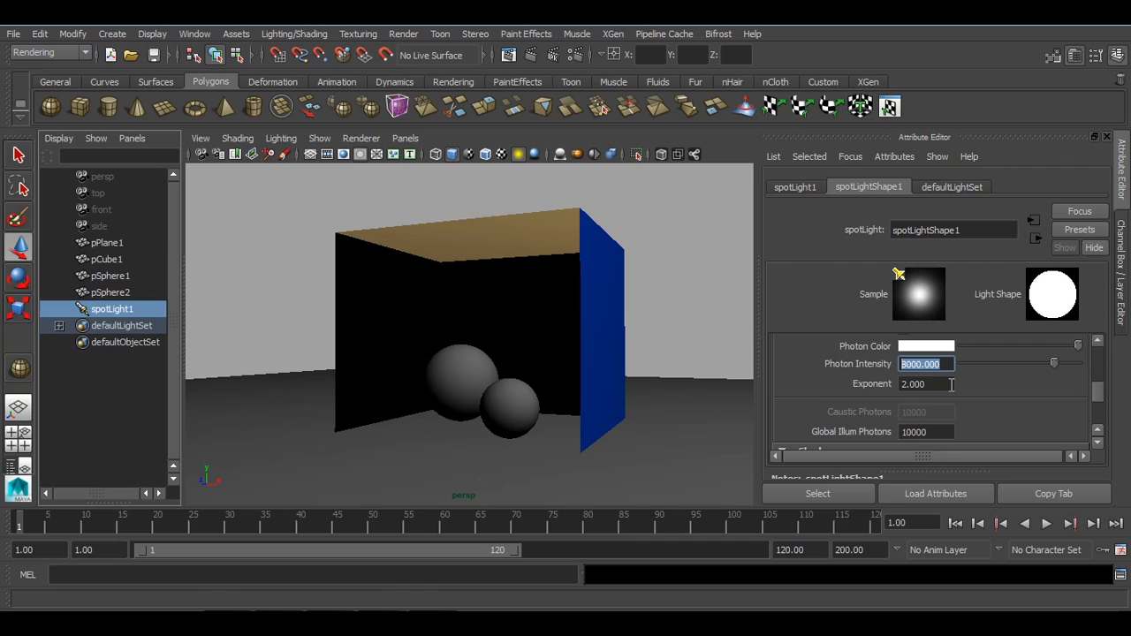
pyautogui.press('Tab')
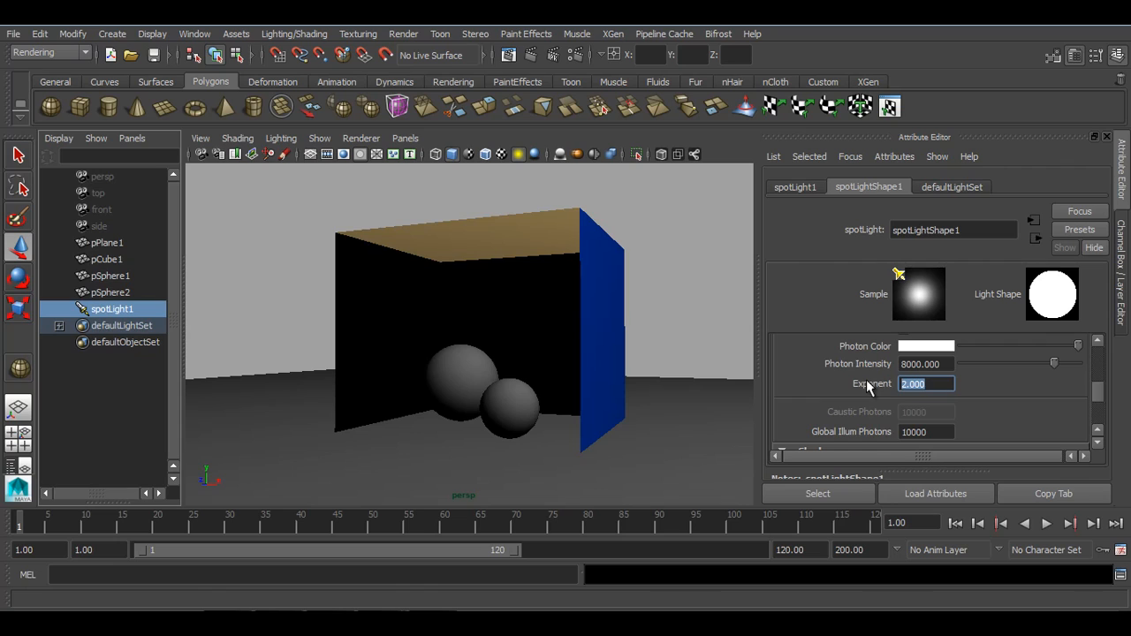
pyautogui.click(944, 430)
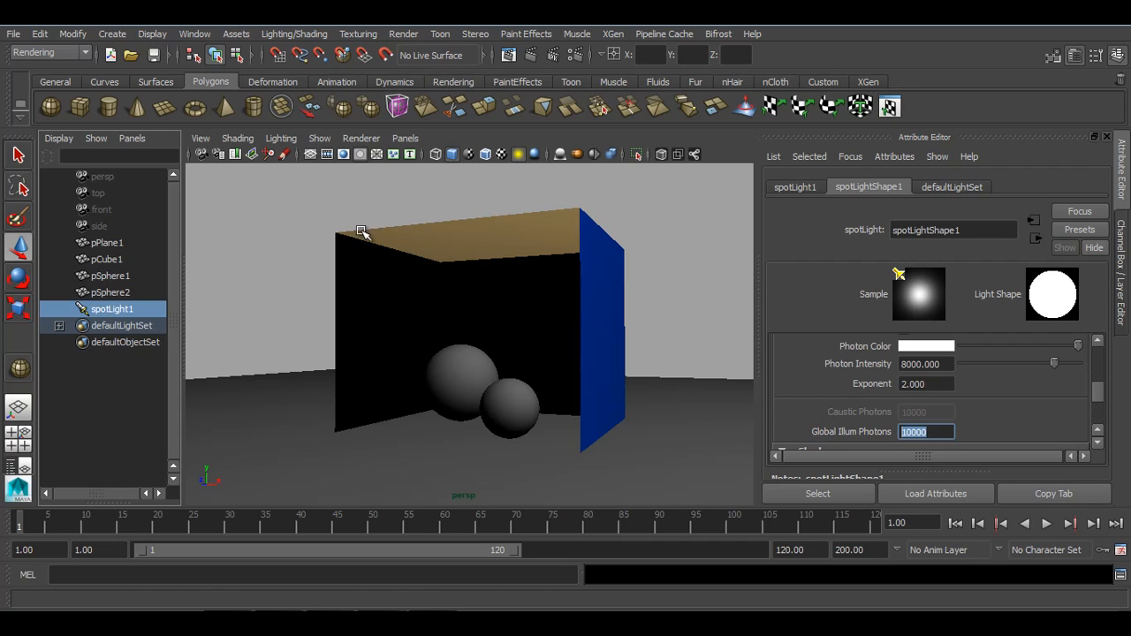
# Step: Recall the saved camera bookmark cameraView1 in the perspective view
pyautogui.click(200, 139)
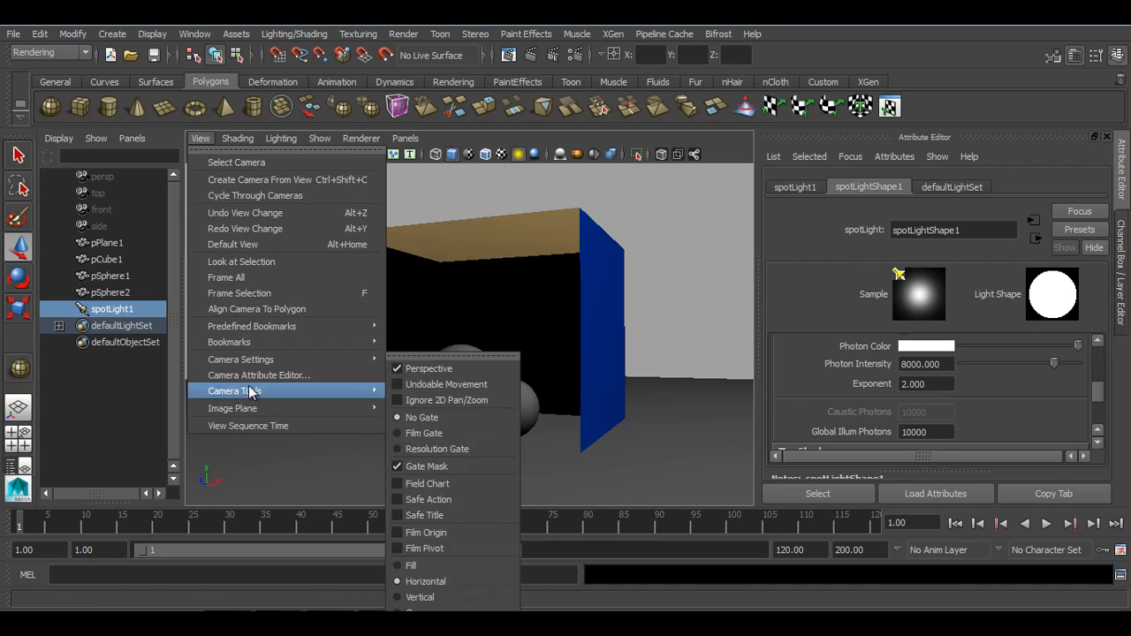
pyautogui.moveTo(266, 351)
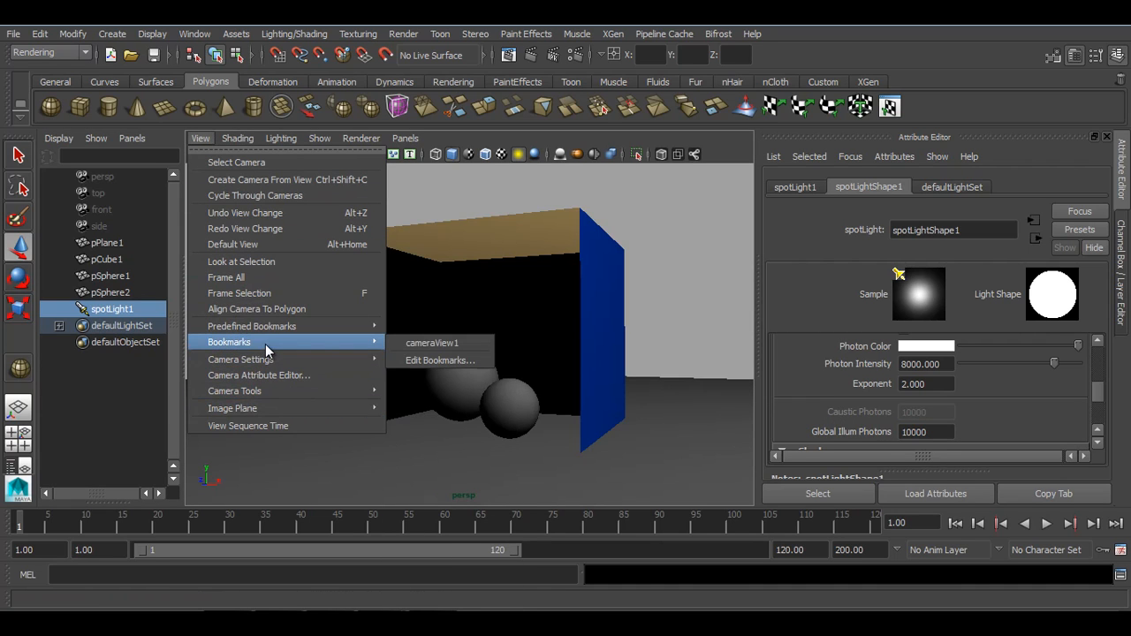
pyautogui.click(427, 345)
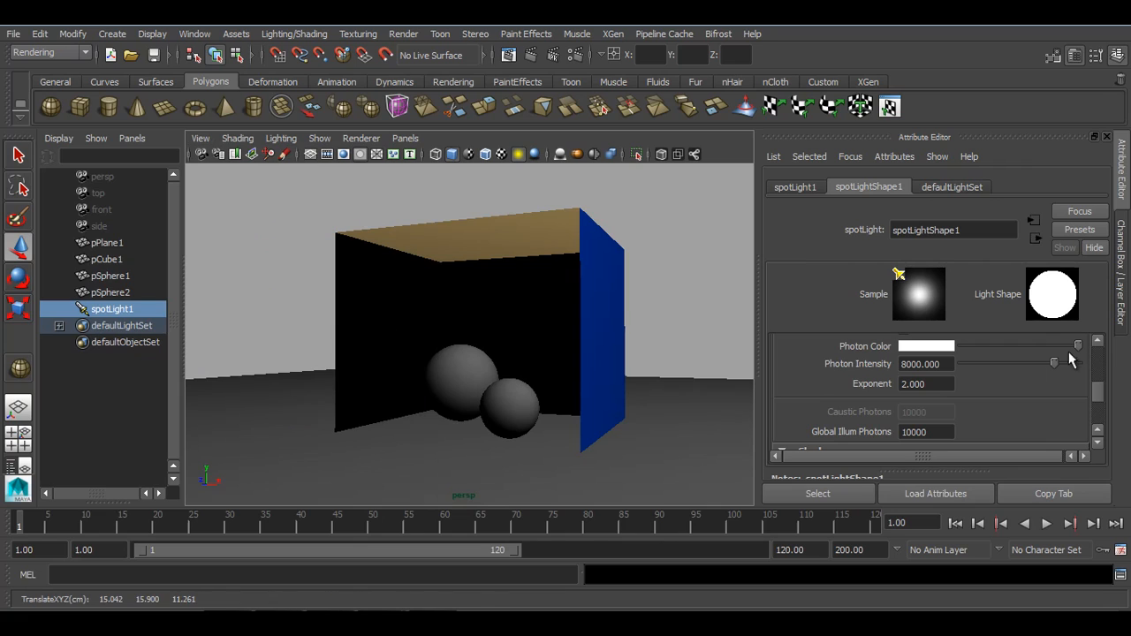
# Step: Render the scene with the spot light's photons, compare it with the earlier render, keep the image and minimize the Render View
pyautogui.click(1123, 314)
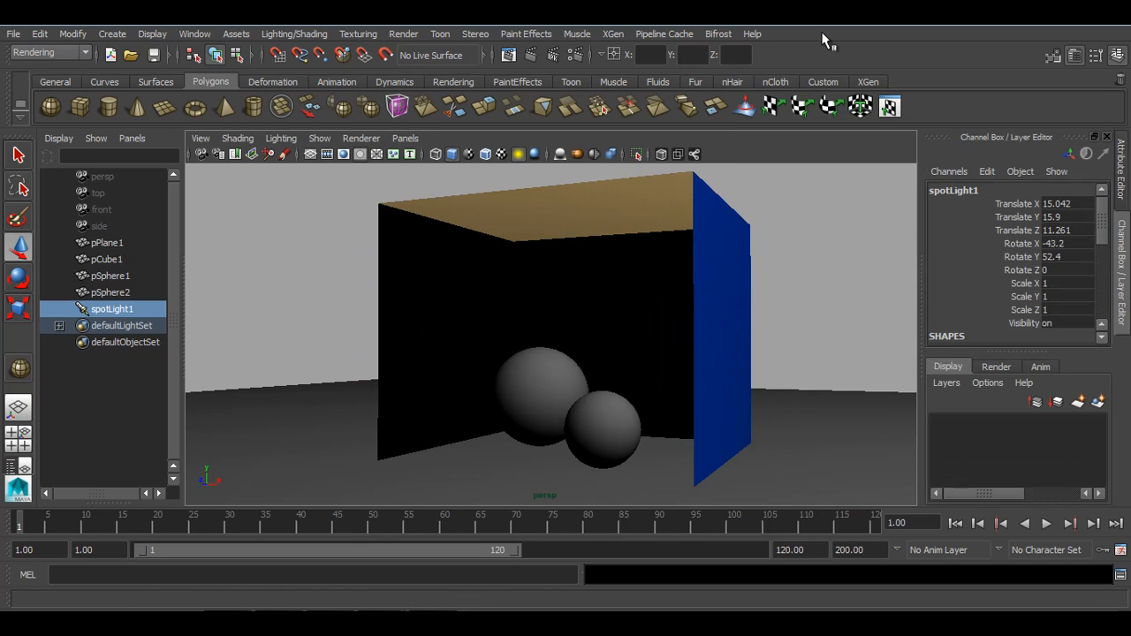
pyautogui.click(531, 57)
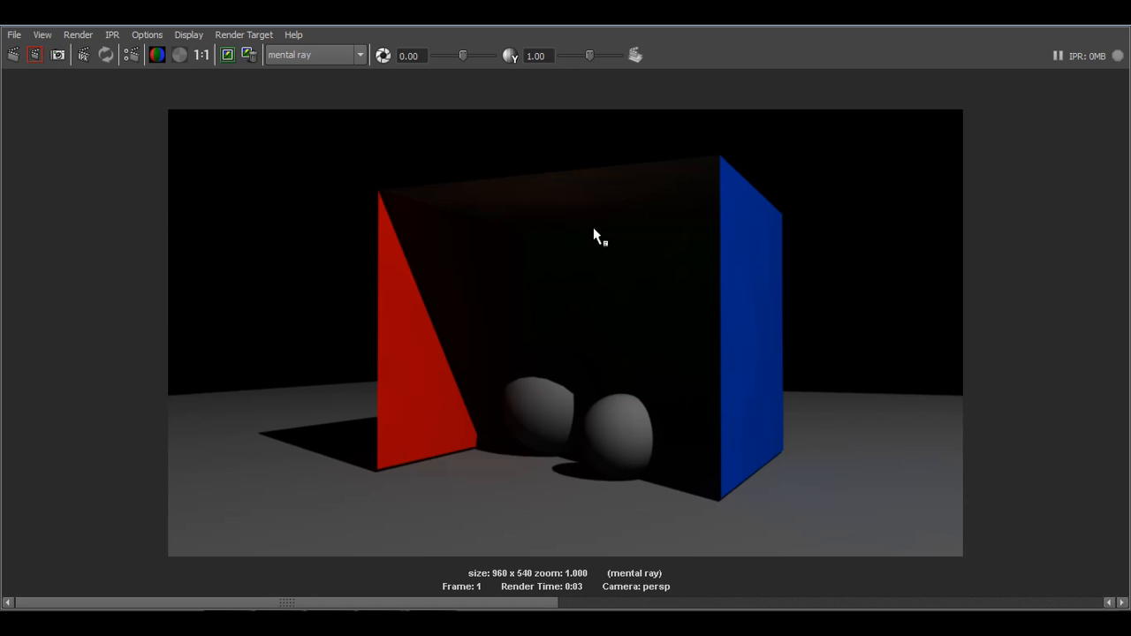
pyautogui.moveTo(278, 606); pyautogui.dragTo(446, 564)
pyautogui.click(226, 55)
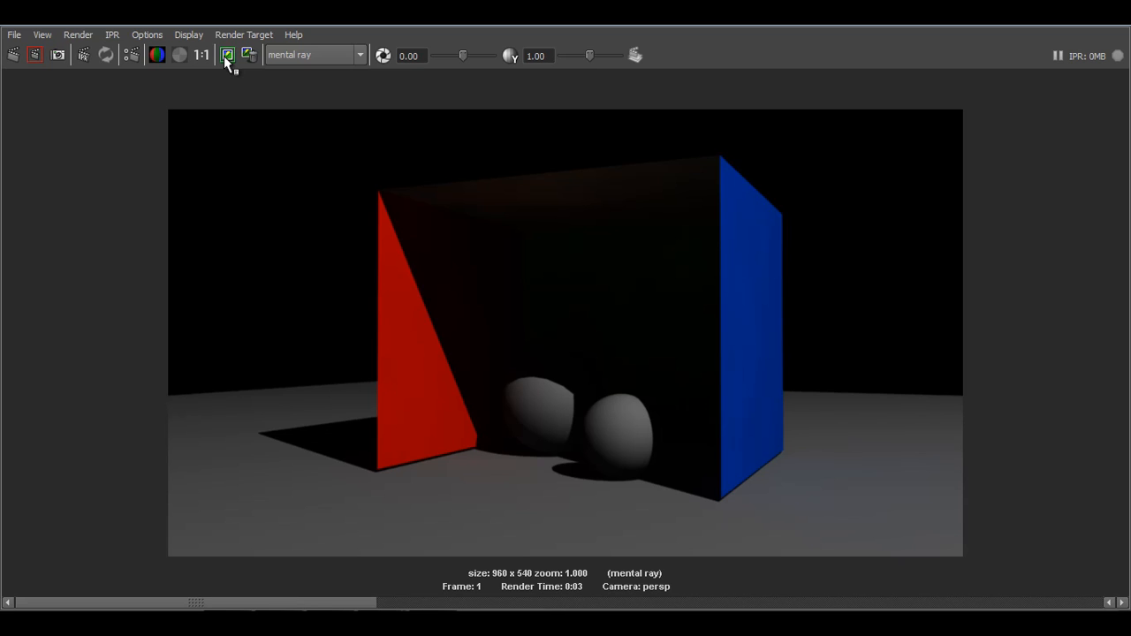
pyautogui.click(1055, 25)
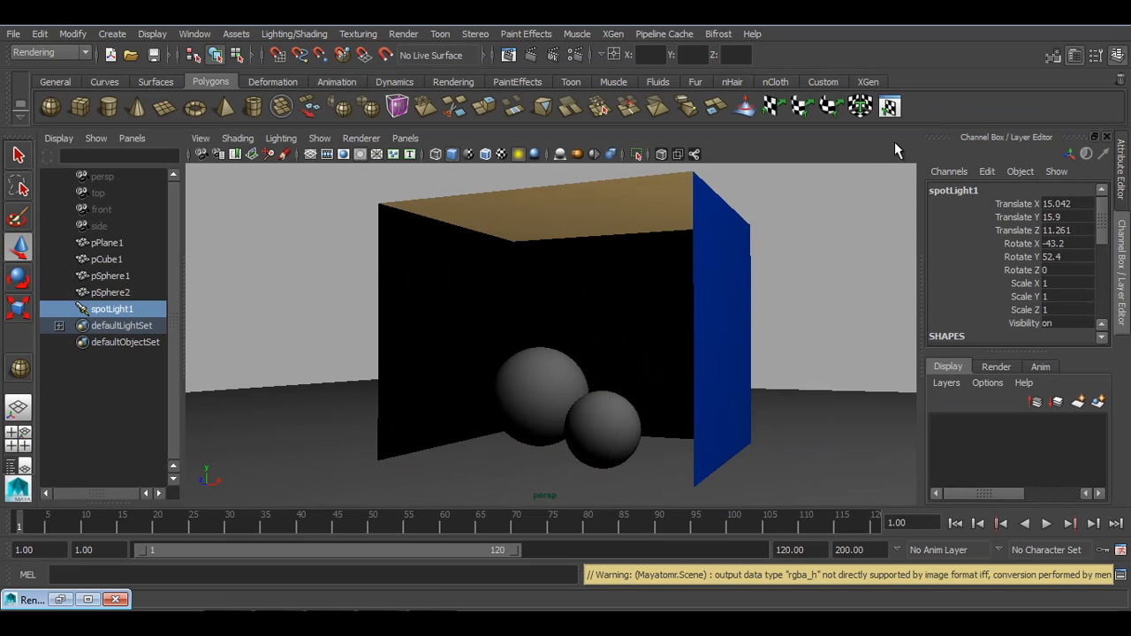
# Step: Set the Global Illumination radius to 0.1 in the mental ray Indirect Lighting render settings
pyautogui.click(576, 56)
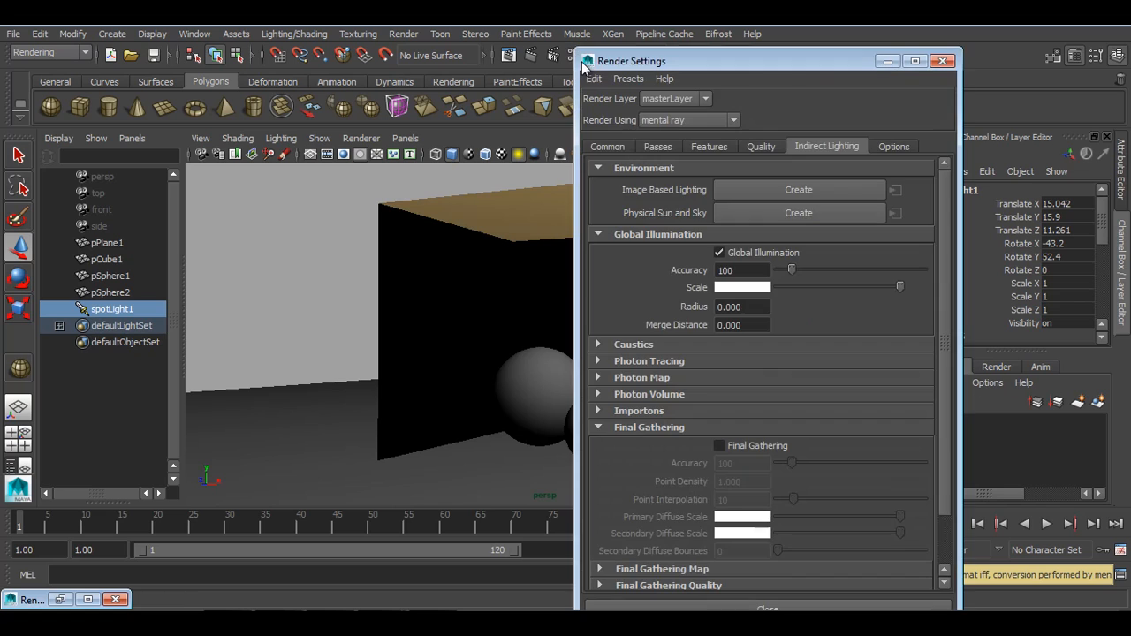
pyautogui.moveTo(710, 70); pyautogui.dragTo(688, 59)
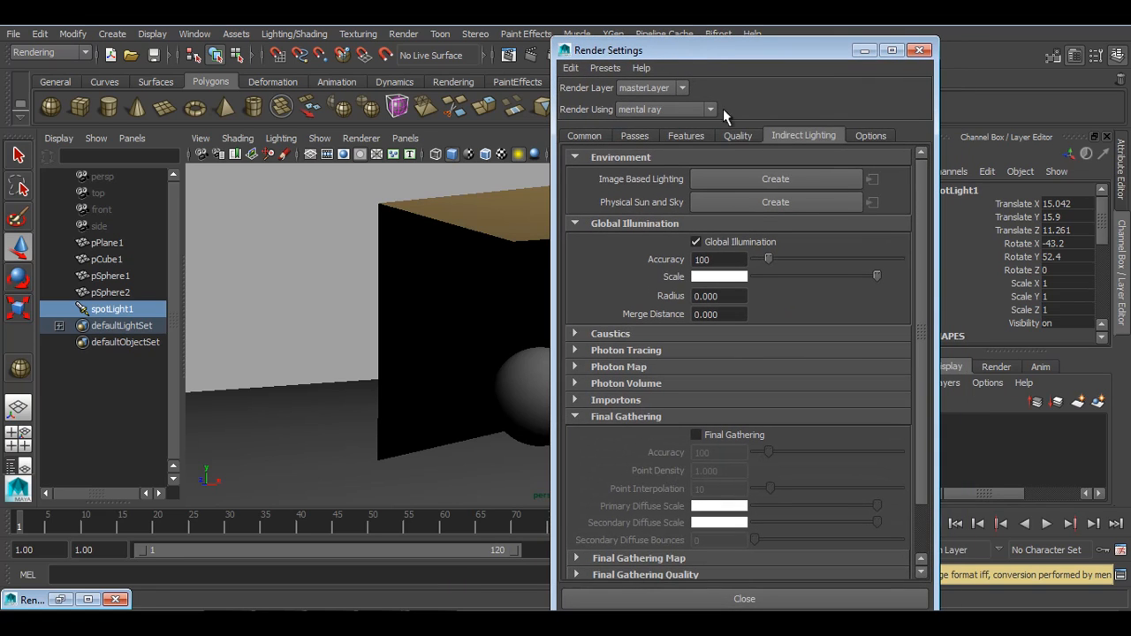
pyautogui.click(724, 297)
pyautogui.write('.1')
pyautogui.press('Return')
pyautogui.click(865, 50)
# Step: Render the scene, inspect the photon spots at full window size, and keep the image in the Render View
pyautogui.click(530, 55)
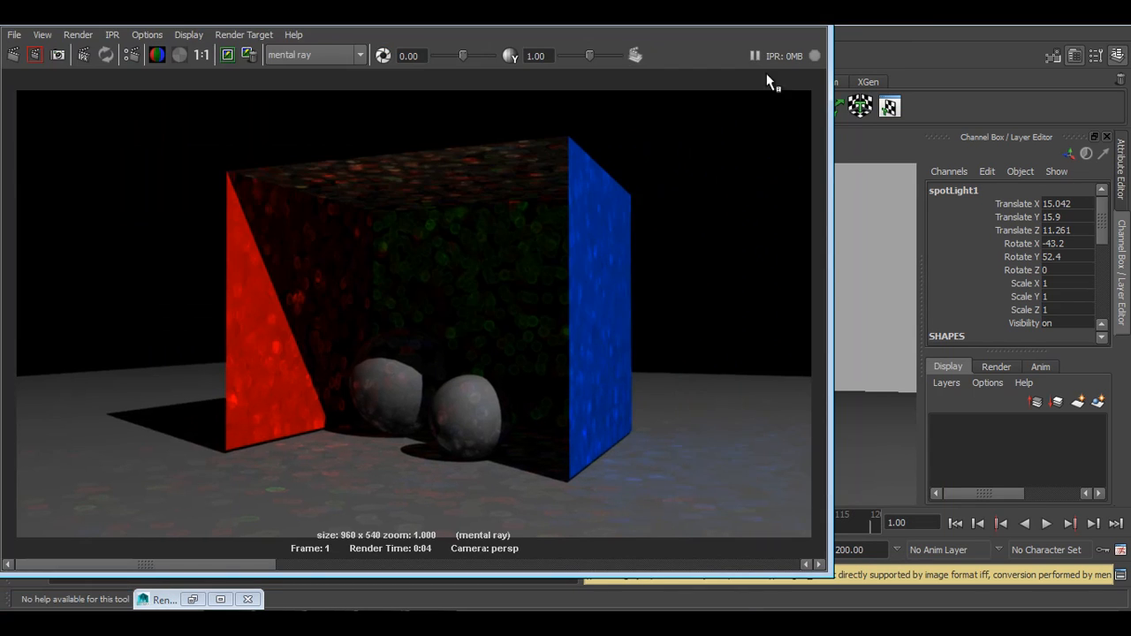
pyautogui.doubleClick(785, 27)
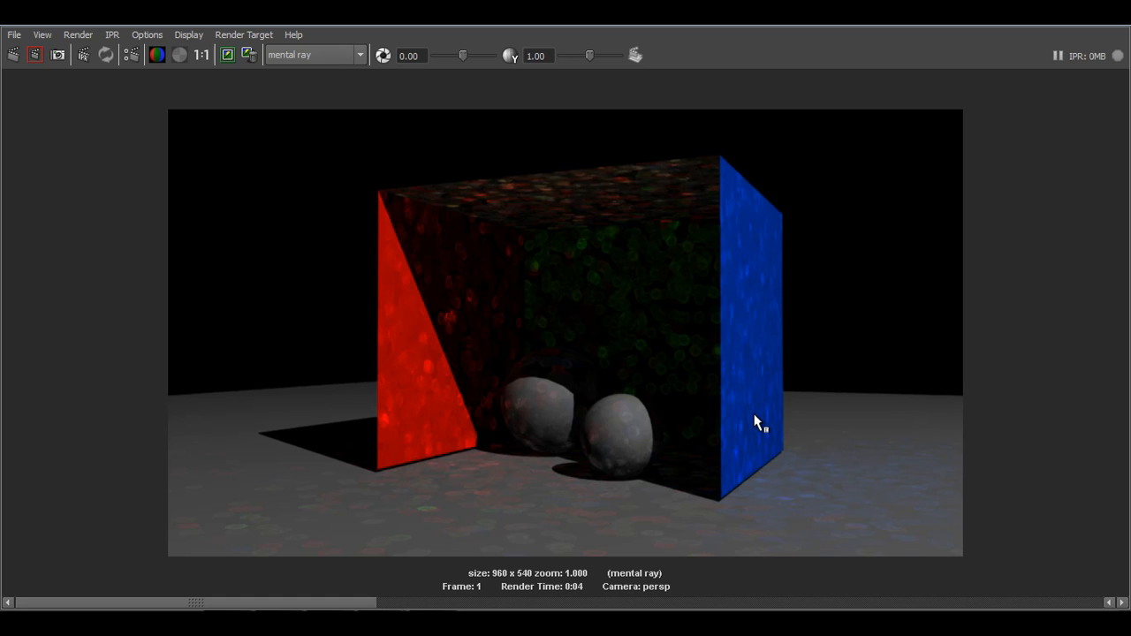
pyautogui.click(1065, 27)
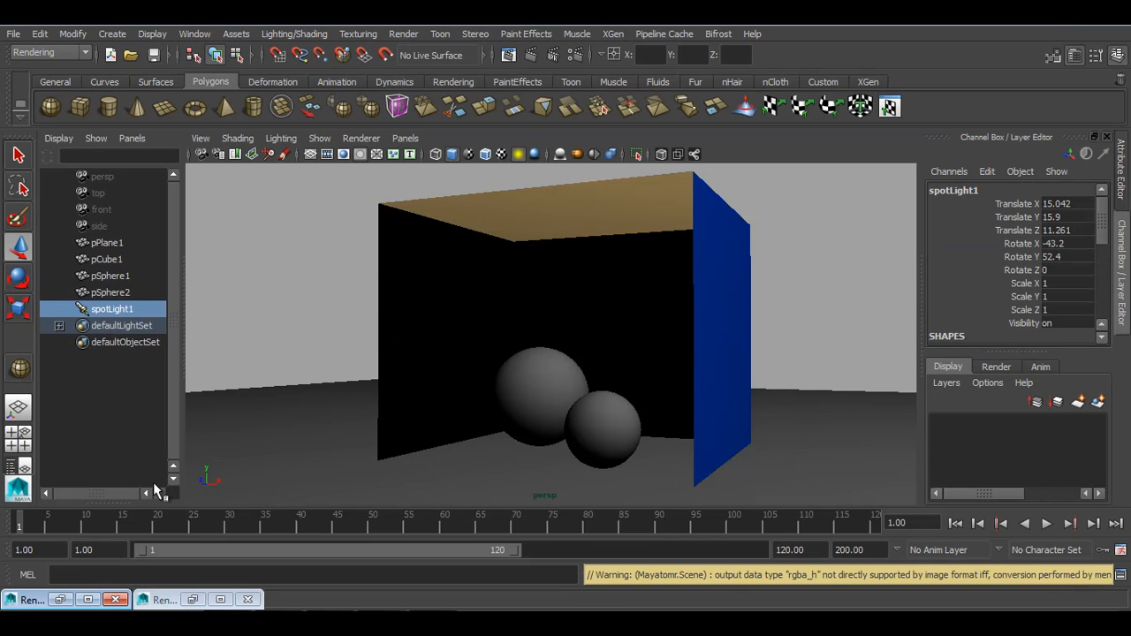
pyautogui.click(194, 600)
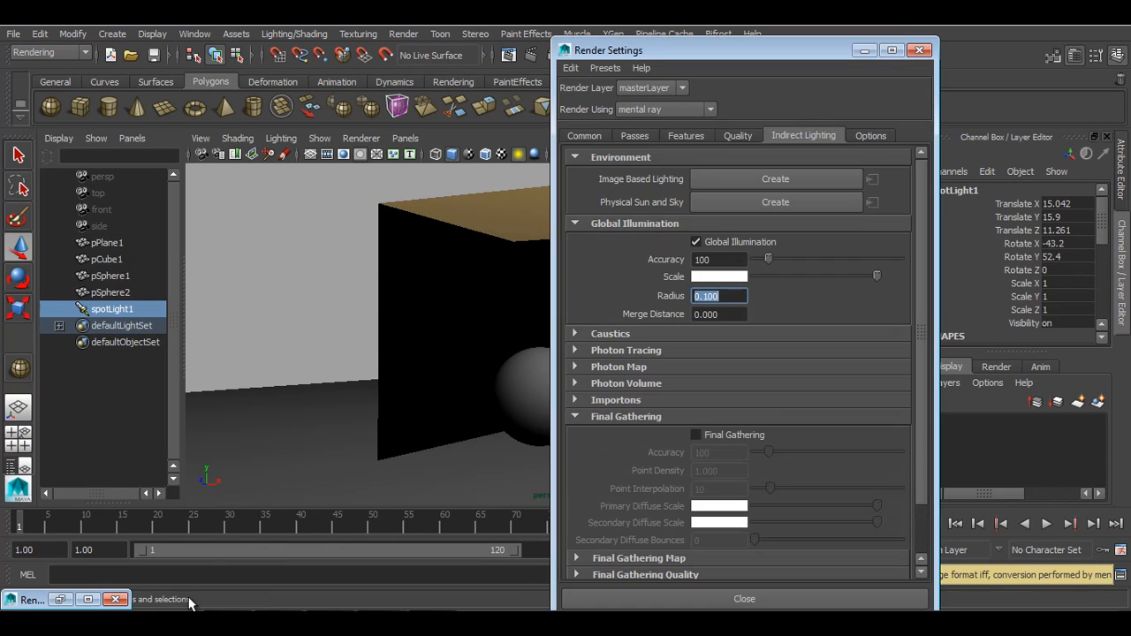
pyautogui.click(60, 600)
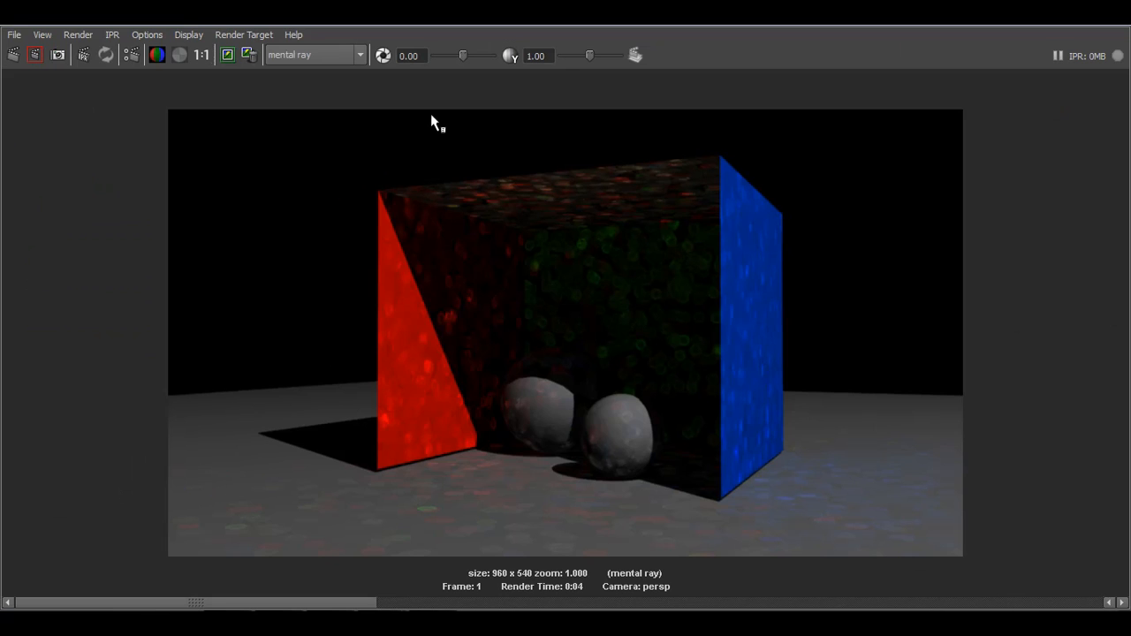
pyautogui.click(228, 57)
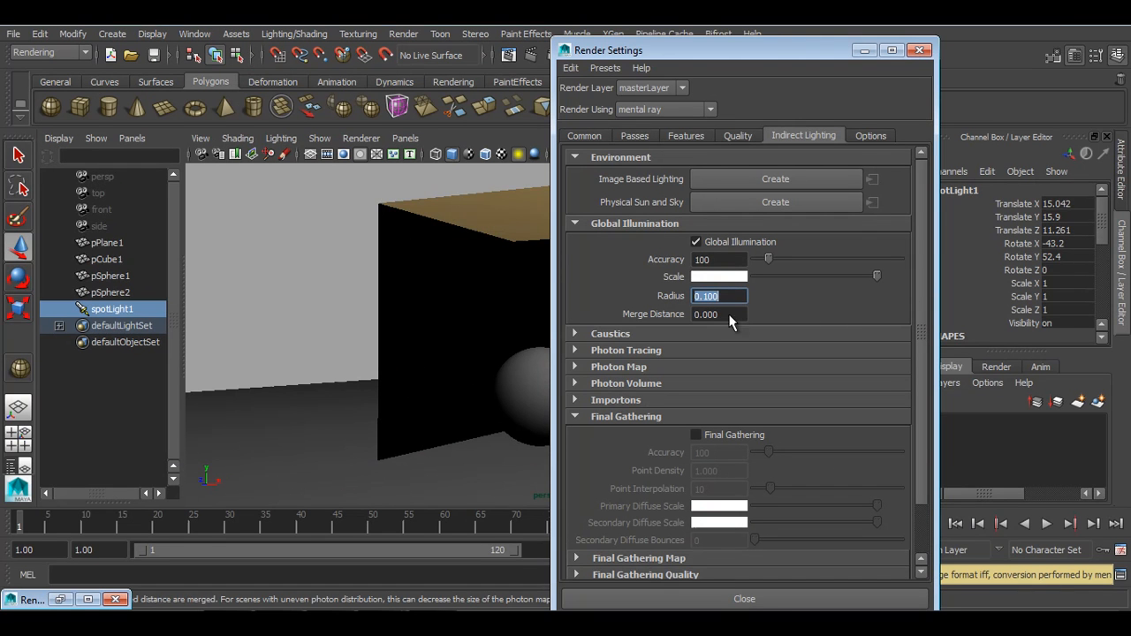
# Step: Set the Global Illumination merge distance to 0.5 and render the scene again
pyautogui.press('Tab')
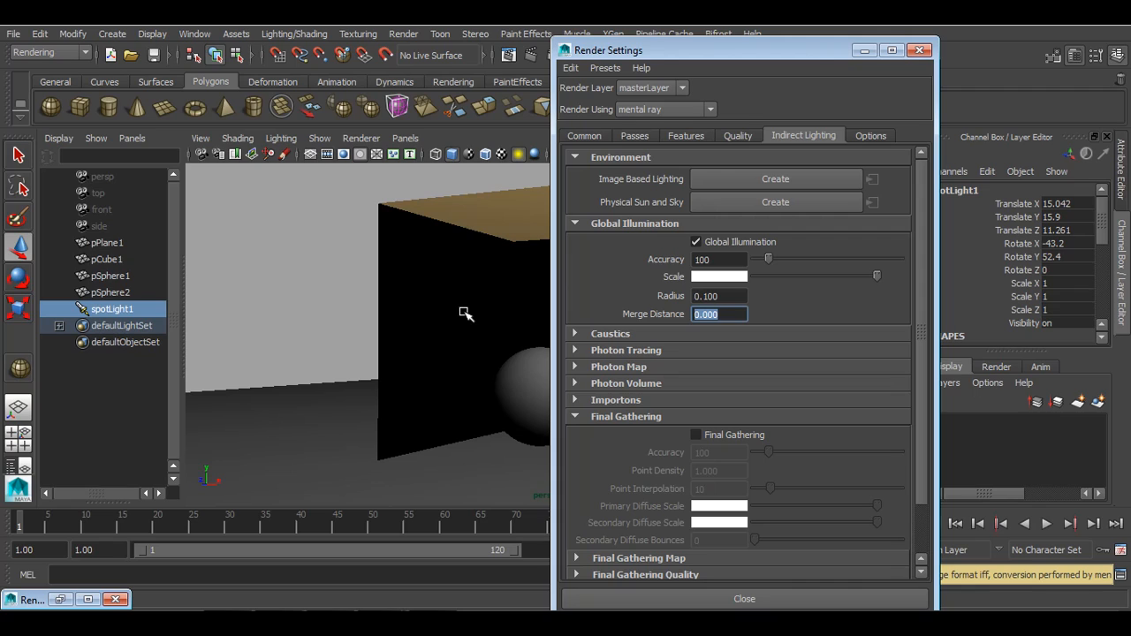
pyautogui.write('.5')
pyautogui.press('Return')
pyautogui.click(864, 50)
pyautogui.click(531, 55)
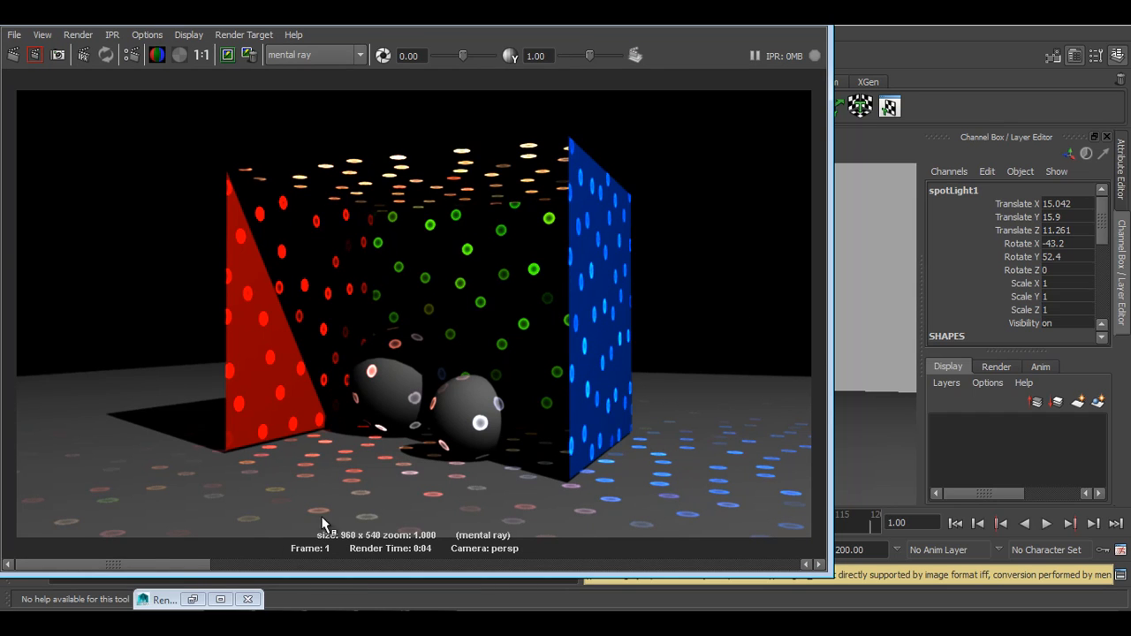
# Step: Compare the merged-photon render with the previously kept image, and put the Render View away
pyautogui.click(247, 566)
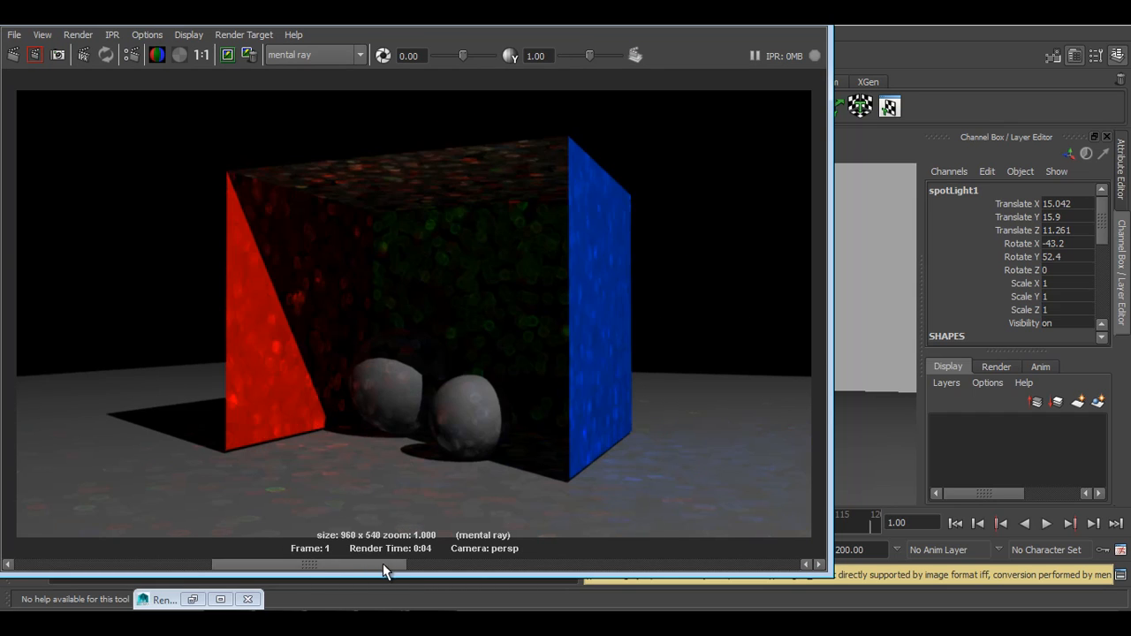
pyautogui.moveTo(341, 566); pyautogui.dragTo(177, 567)
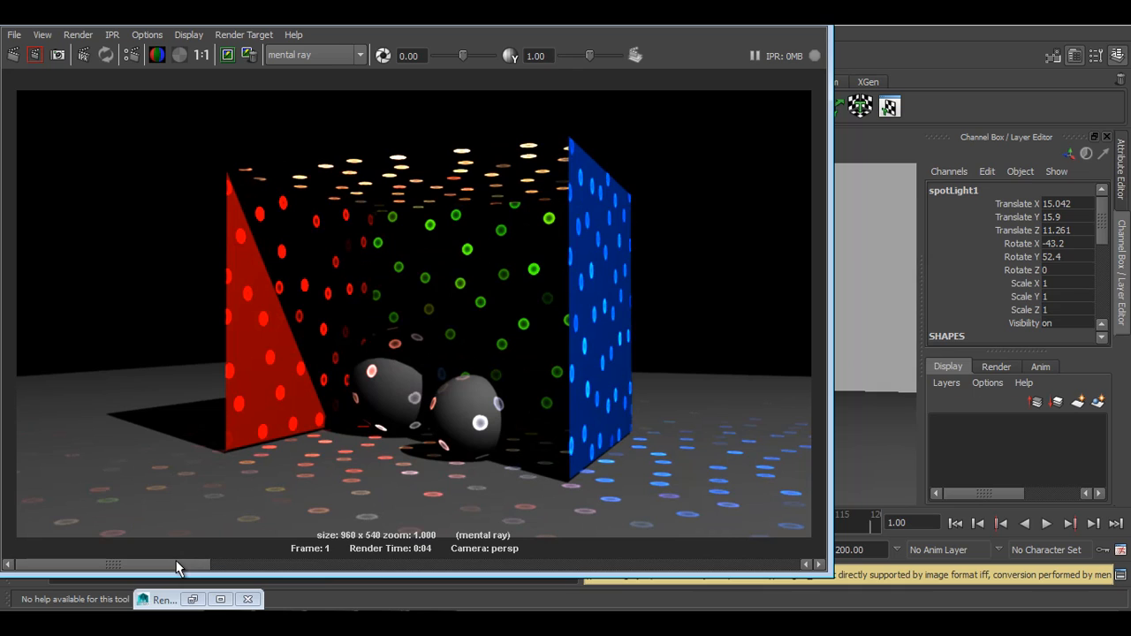
pyautogui.click(758, 31)
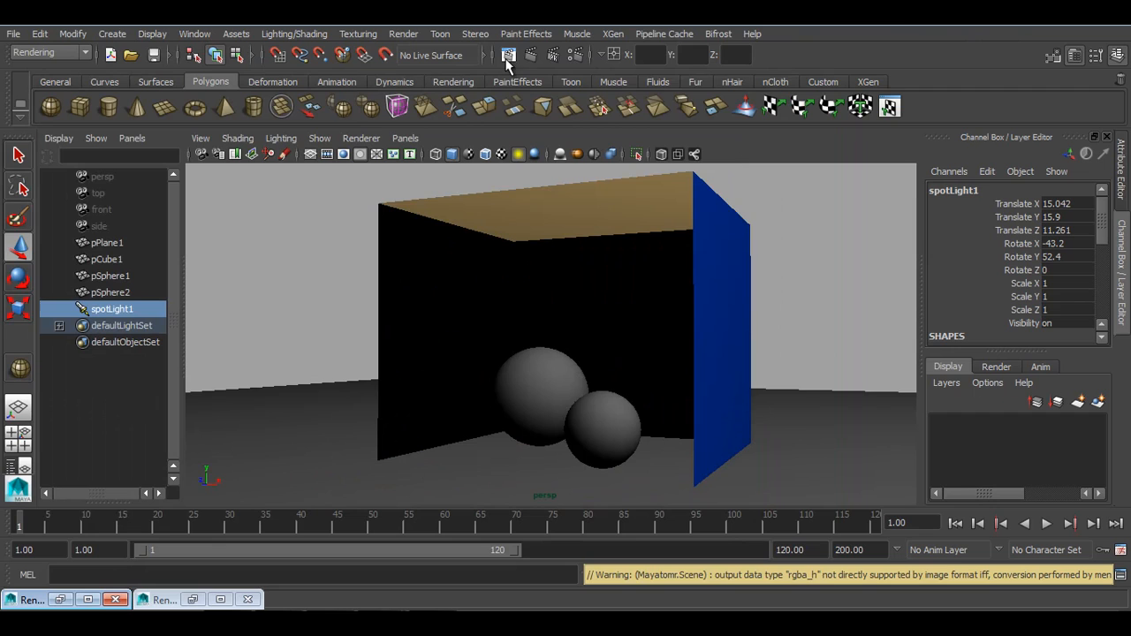
# Step: Set the Global Illumination merge distance to 0.1 in the render settings
pyautogui.click(576, 56)
pyautogui.moveTo(768, 52); pyautogui.dragTo(829, 45)
pyautogui.click(787, 287)
pyautogui.press('Tab')
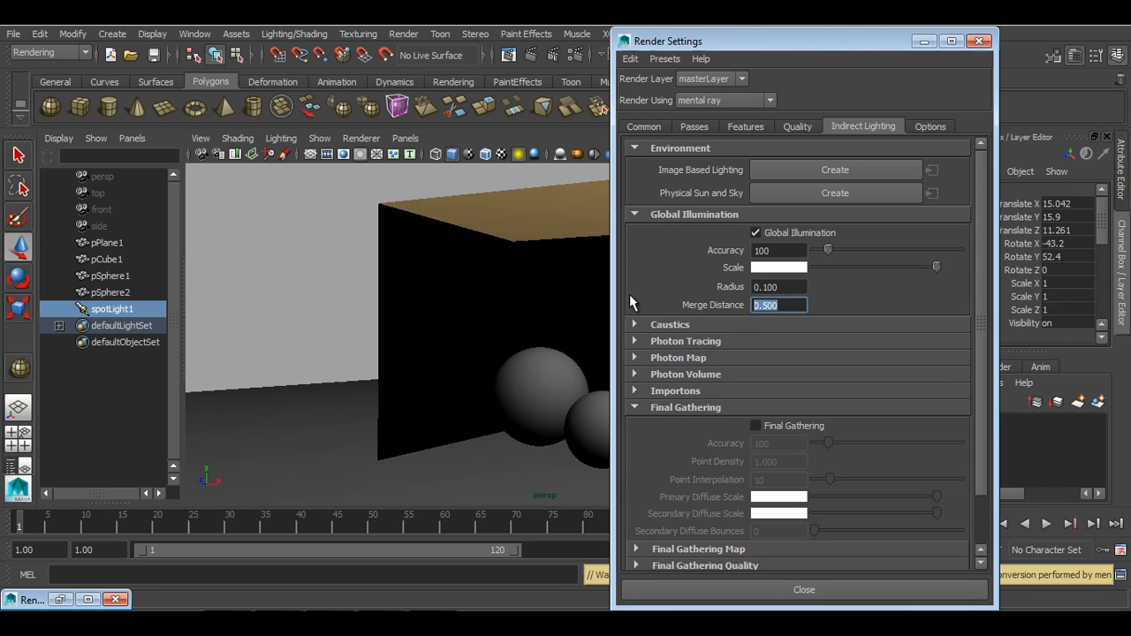
pyautogui.write('0.1')
pyautogui.press('Return')
# Step: Set the Global Illumination radius to 4 and put the render settings away
pyautogui.hotkey('shift', 'Tab')
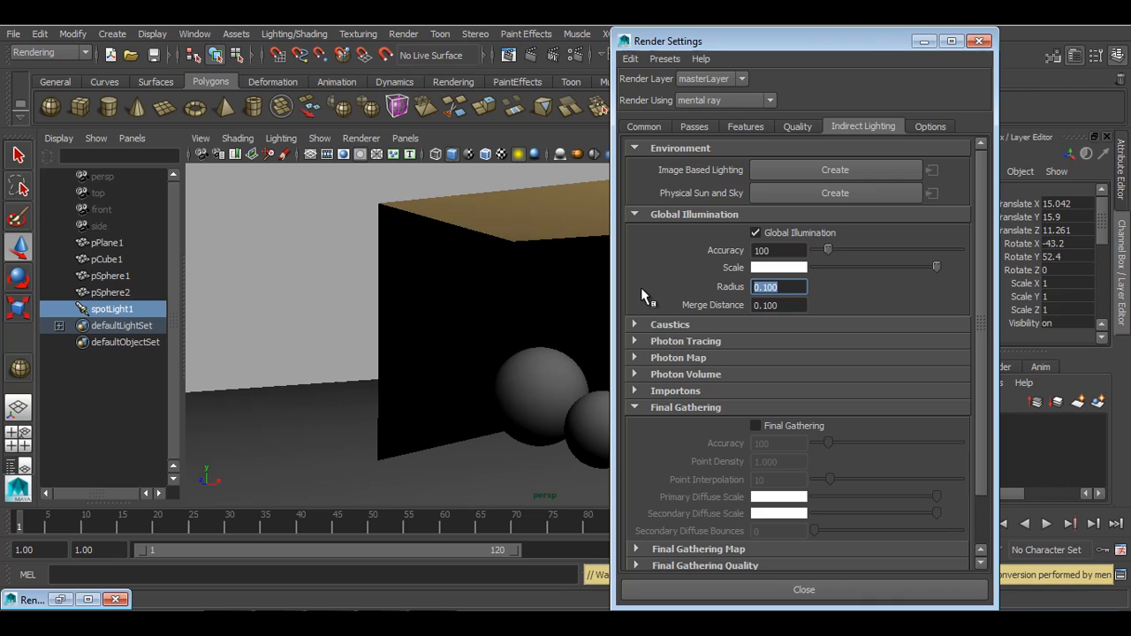
pyautogui.write('4')
pyautogui.press('Return')
pyautogui.doubleClick(779, 250)
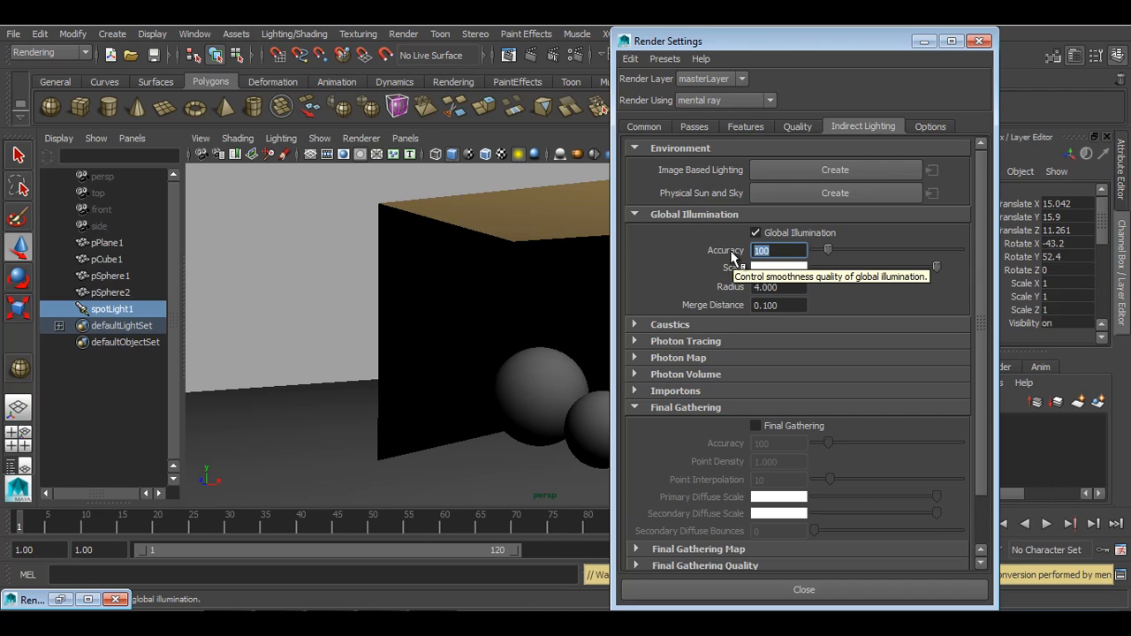
pyautogui.click(923, 41)
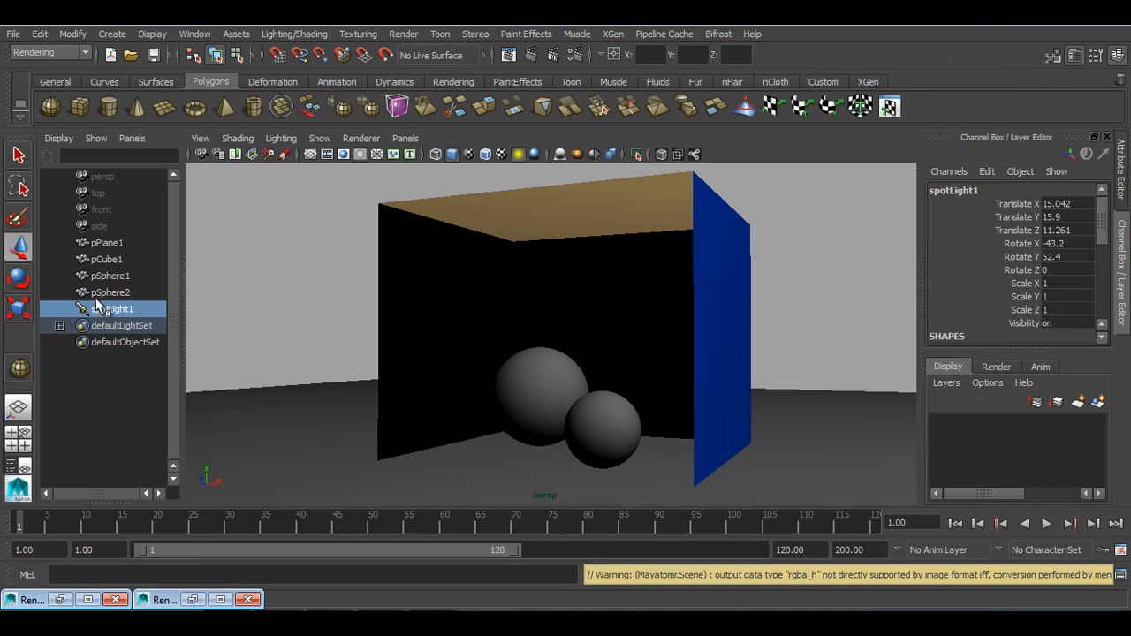
# Step: Set the spot light's Global Illum Photons to 100000 in its shape attributes
pyautogui.click(1121, 194)
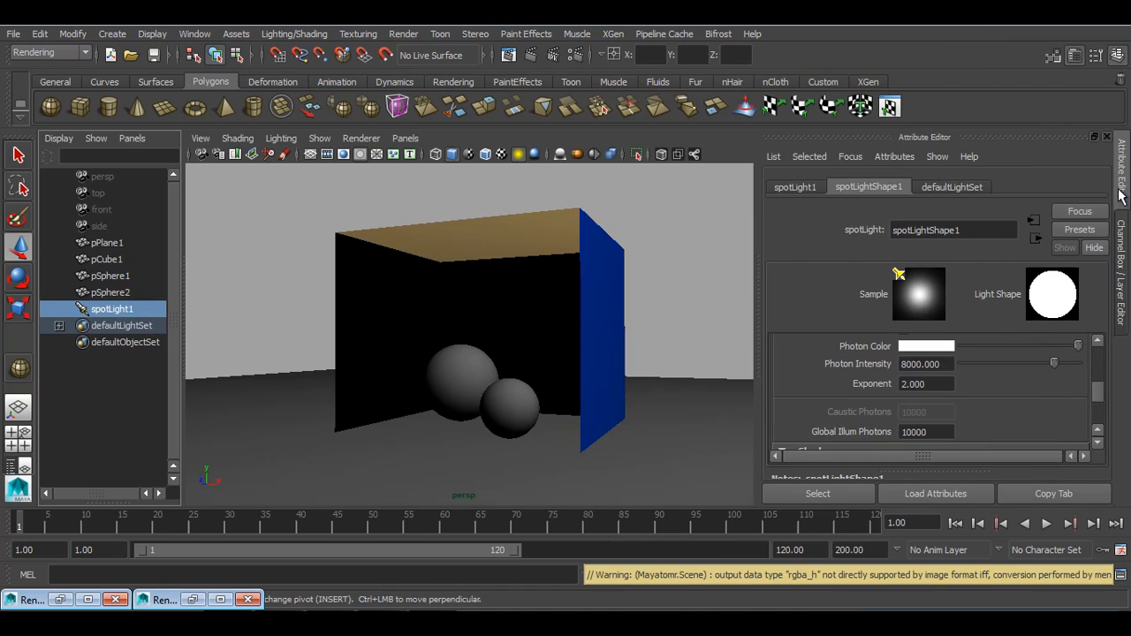
pyautogui.click(937, 432)
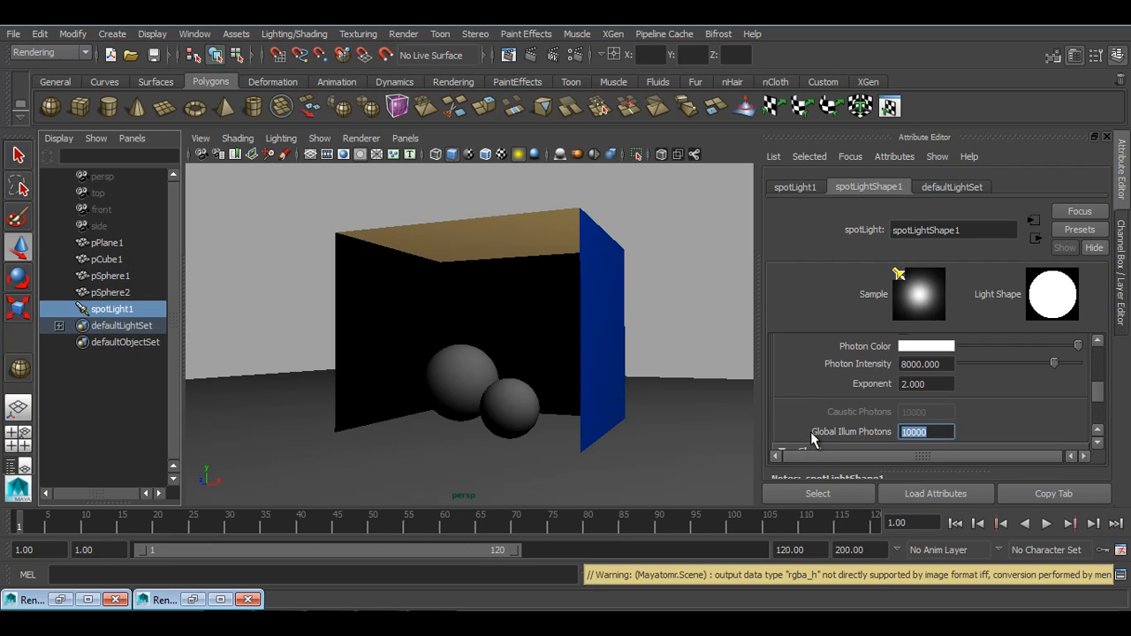
pyautogui.write('100000')
pyautogui.press('Return')
# Step: Set the spot light's photon intensity to 25000 and render the scene to check the bounced light
pyautogui.click(943, 364)
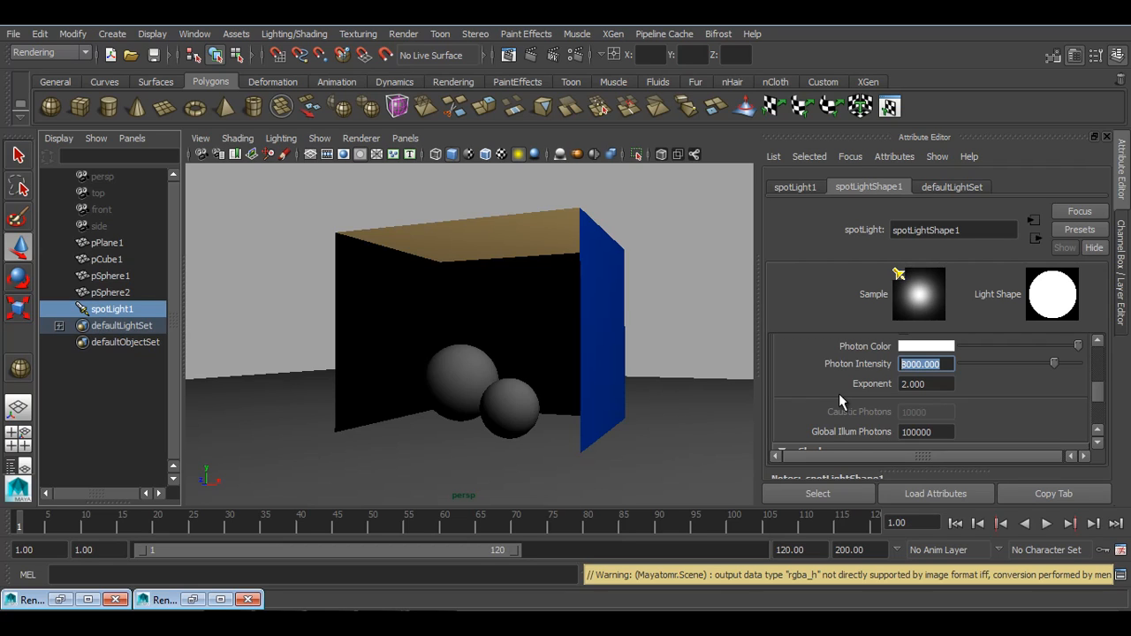
pyautogui.write('25000')
pyautogui.press('Return')
pyautogui.click(532, 54)
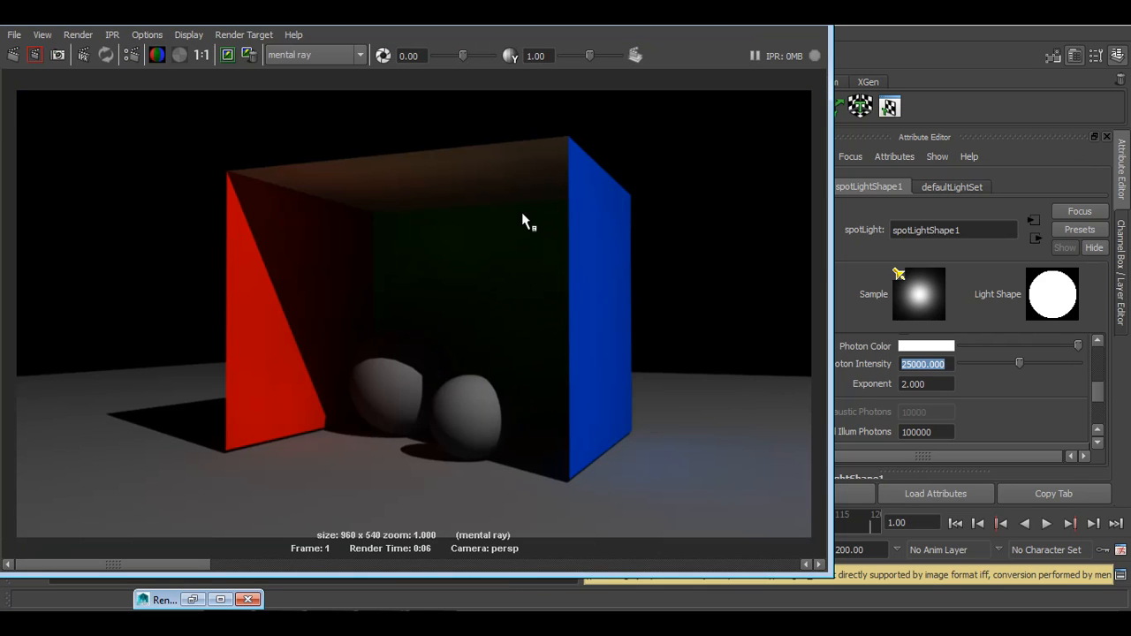
pyautogui.click(780, 21)
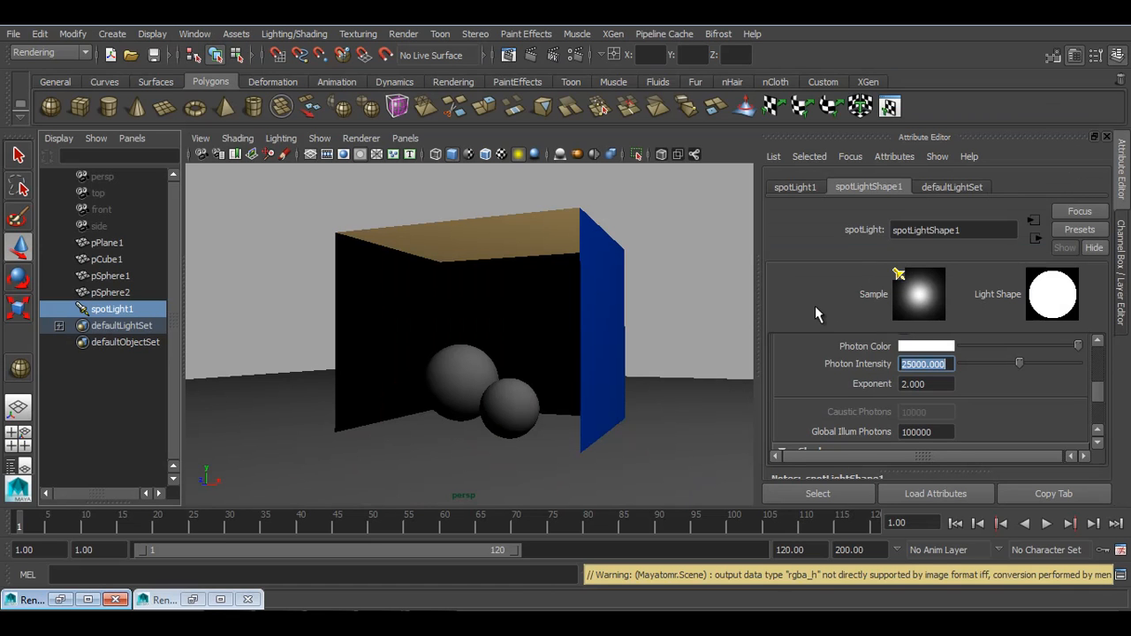
# Step: Set the spot light's photon exponent to 1.5 and render the scene
pyautogui.click(926, 369)
pyautogui.click(945, 386)
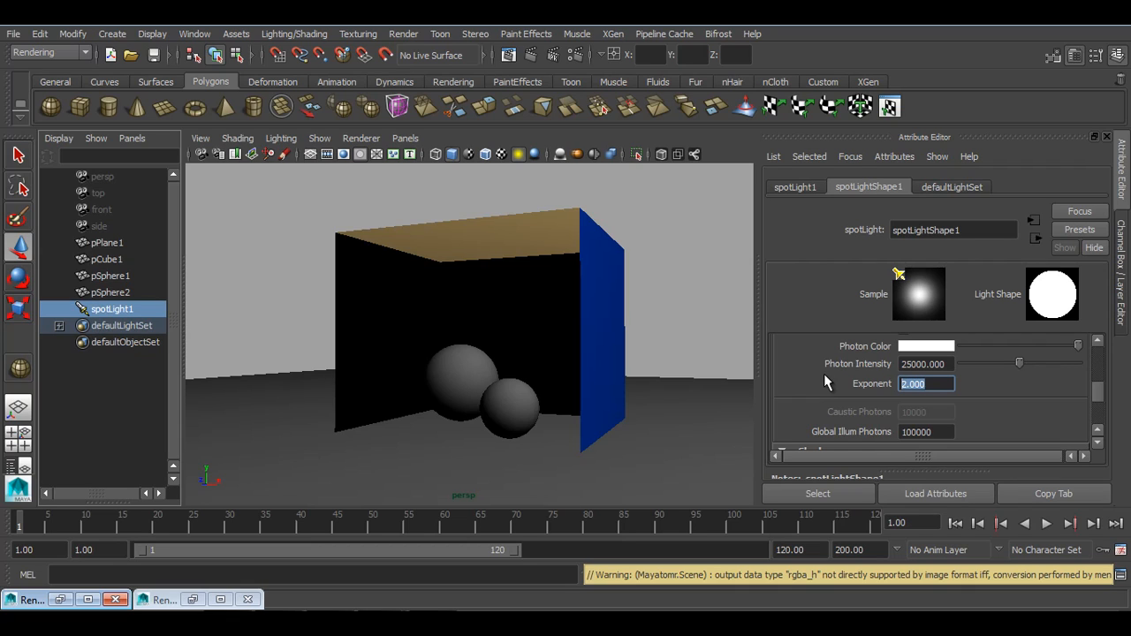
pyautogui.write('1.5')
pyautogui.press('Return')
pyautogui.click(528, 55)
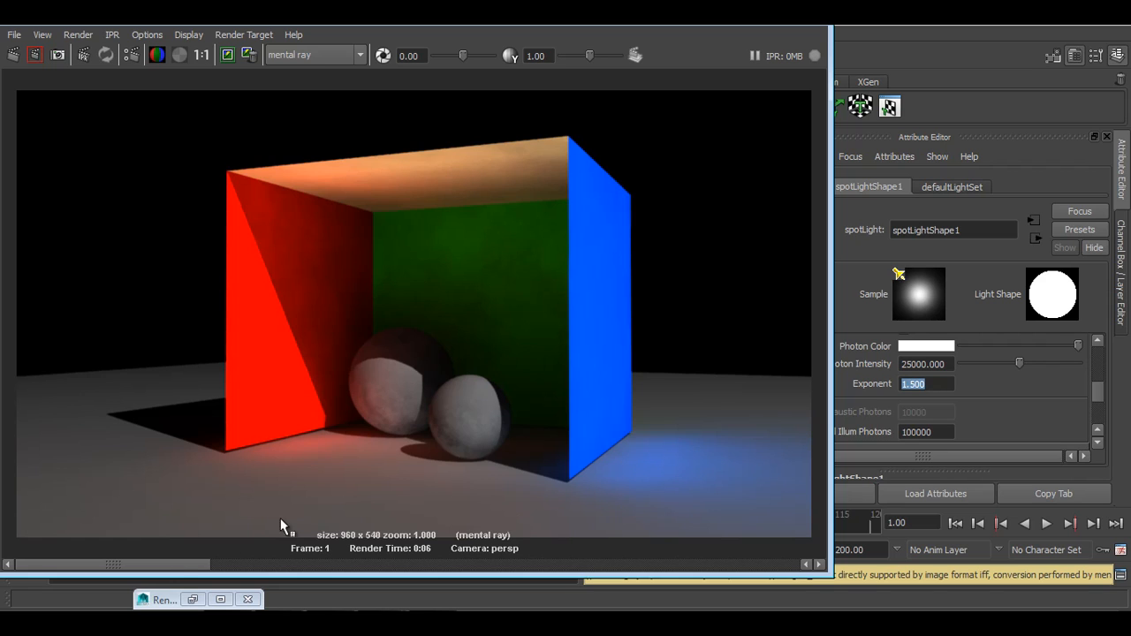
# Step: Remove the kept image with speckled photon spots, and compare the current render with the dark one kept earlier
pyautogui.moveTo(195, 562); pyautogui.dragTo(481, 550)
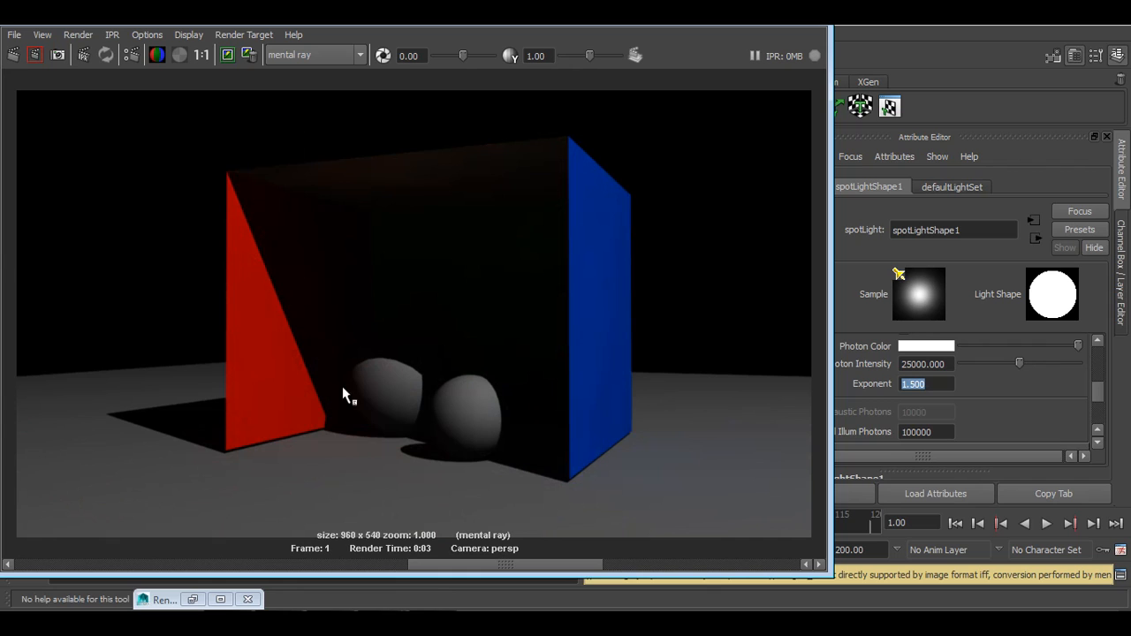
pyautogui.moveTo(444, 565); pyautogui.dragTo(248, 565)
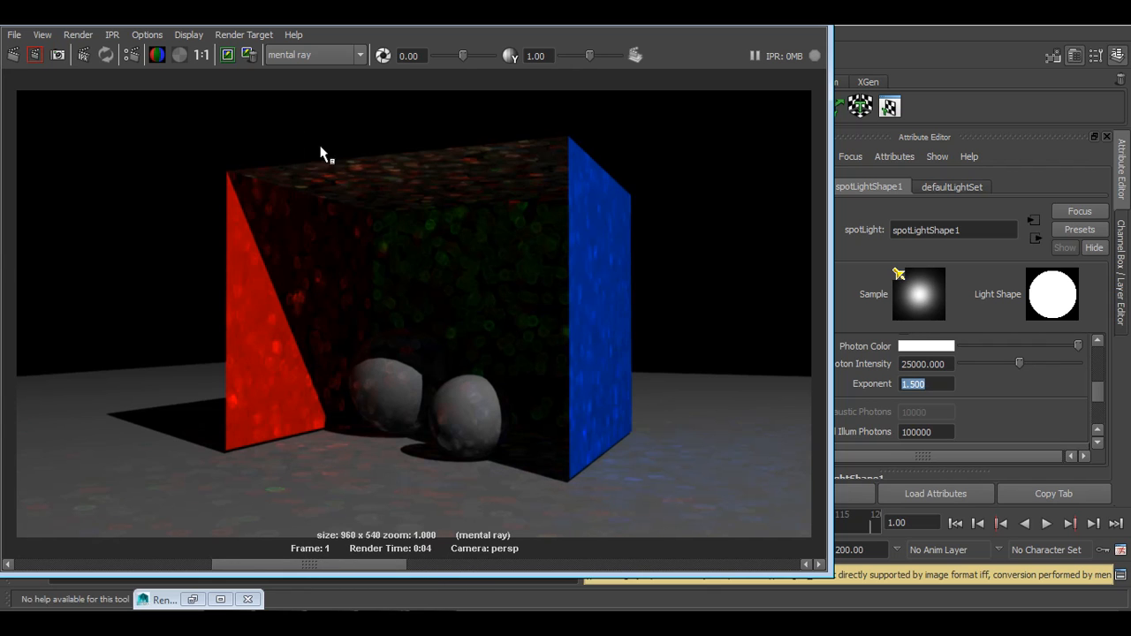
pyautogui.click(249, 53)
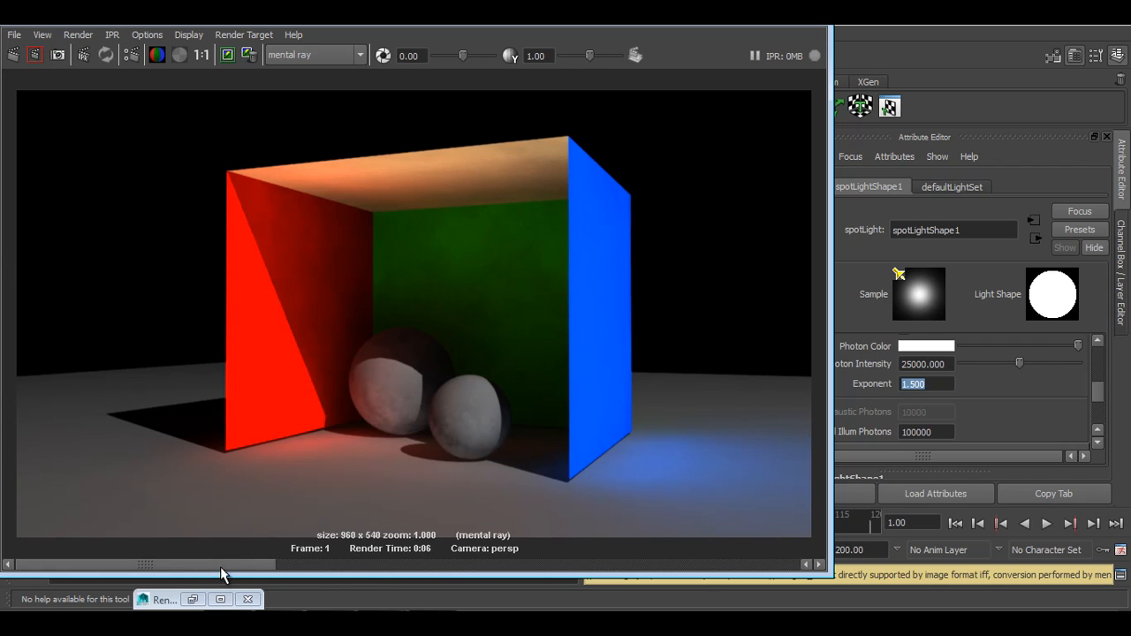
pyautogui.click(346, 566)
pyautogui.moveTo(346, 570); pyautogui.dragTo(377, 569)
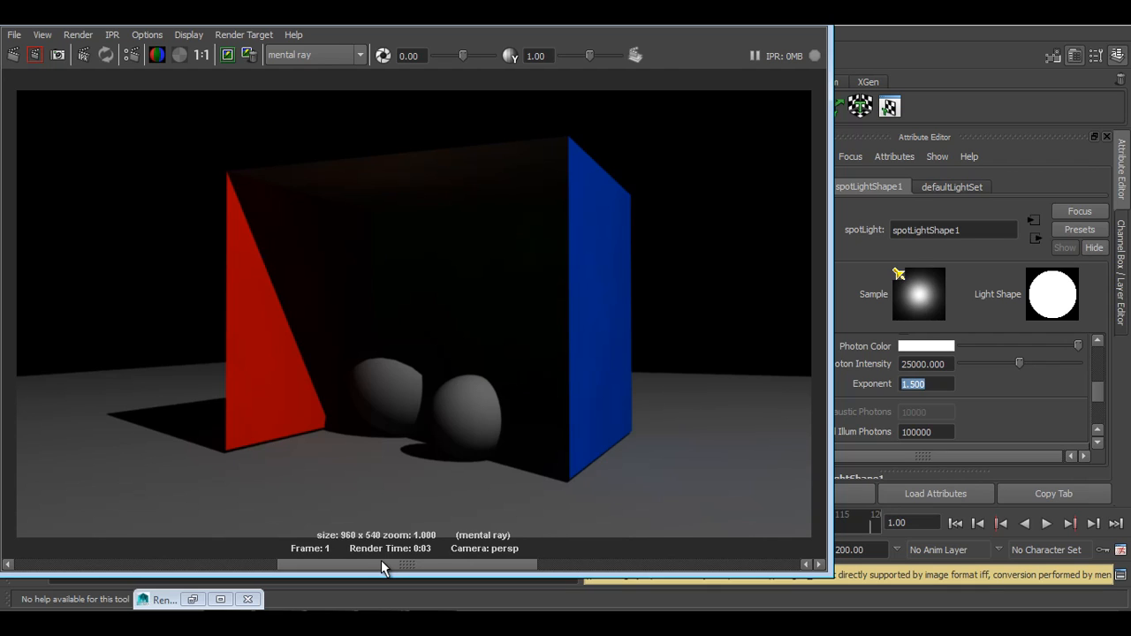
pyautogui.moveTo(382, 561); pyautogui.dragTo(245, 562)
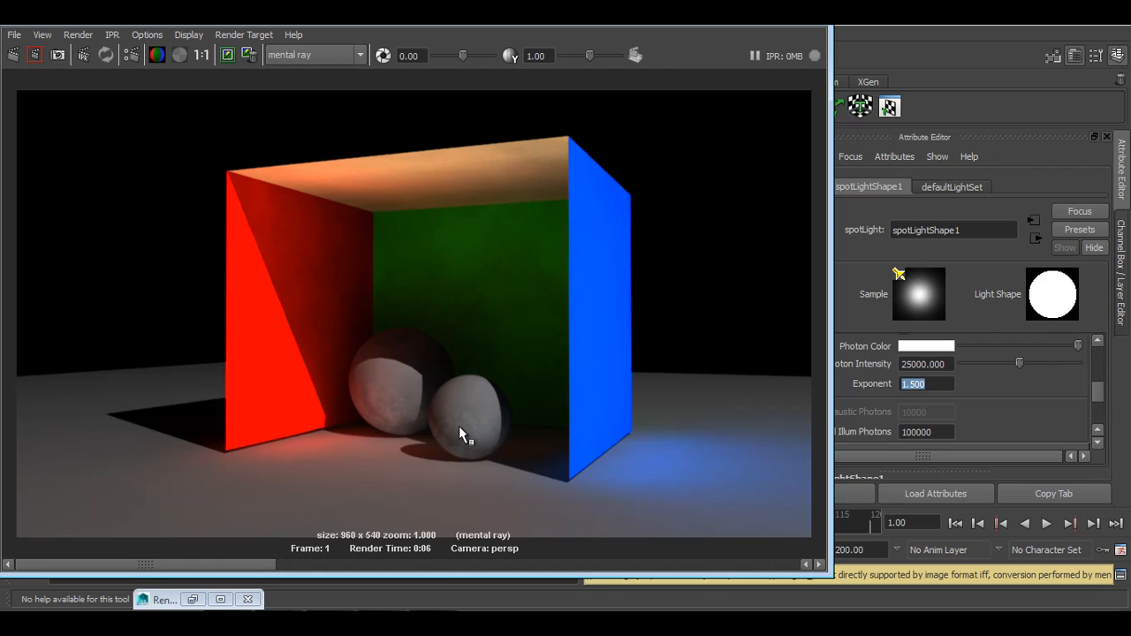
# Step: Set the spot light's photon exponent to 2.5 and render the scene again
pyautogui.click(935, 384)
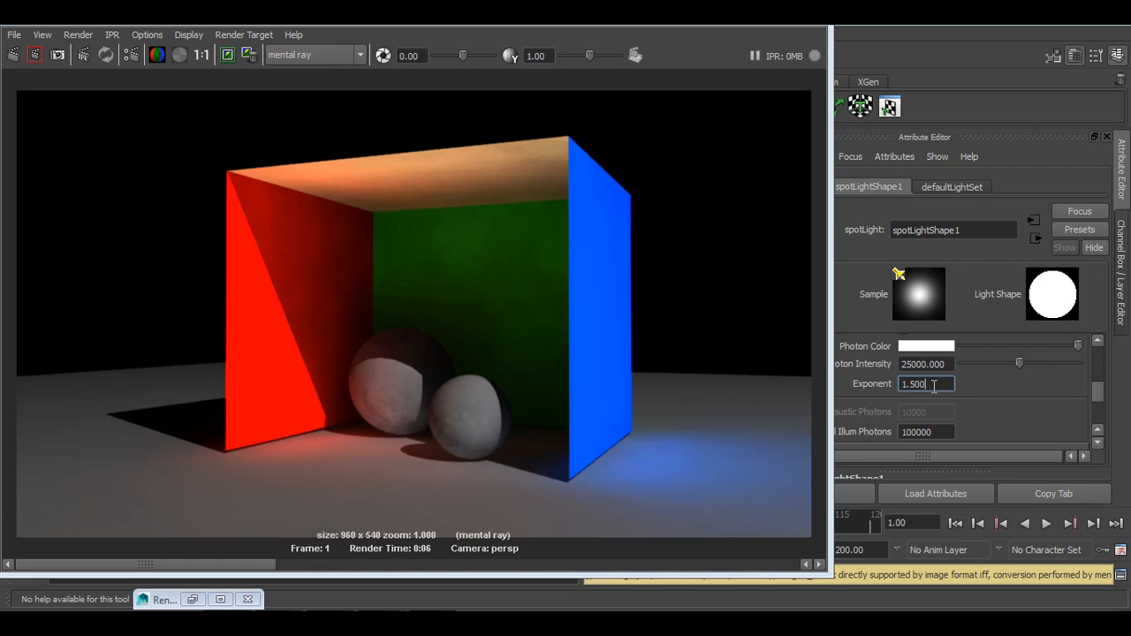
pyautogui.press('Return')
pyautogui.write('2.5')
pyautogui.press('Return')
pyautogui.click(15, 54)
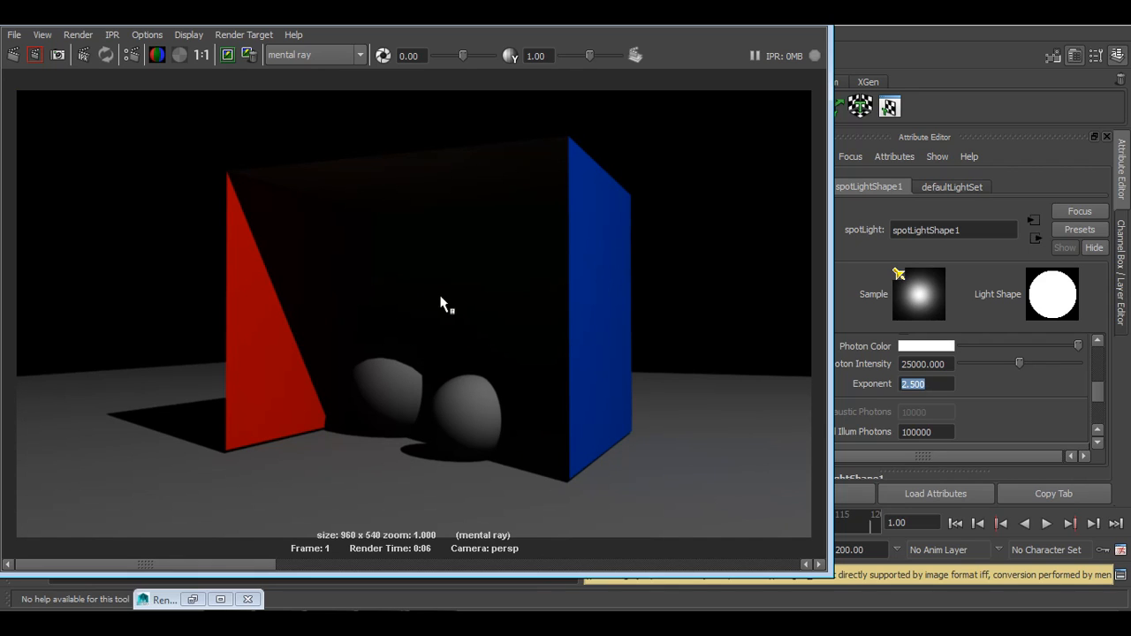
# Step: Set the spot light's photon exponent back to 2
pyautogui.click(944, 384)
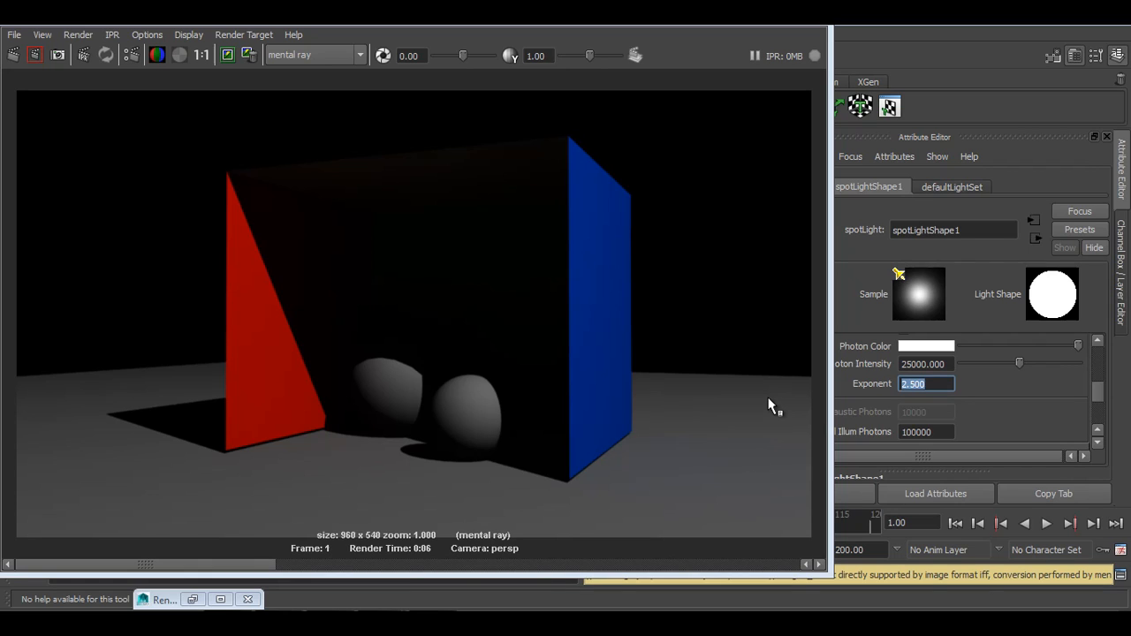
pyautogui.write('2')
pyautogui.press('Return')
# Step: Set the spot light's photon intensity to 80000 and render the scene with the stronger photons
pyautogui.moveTo(711, 32); pyautogui.dragTo(670, 39)
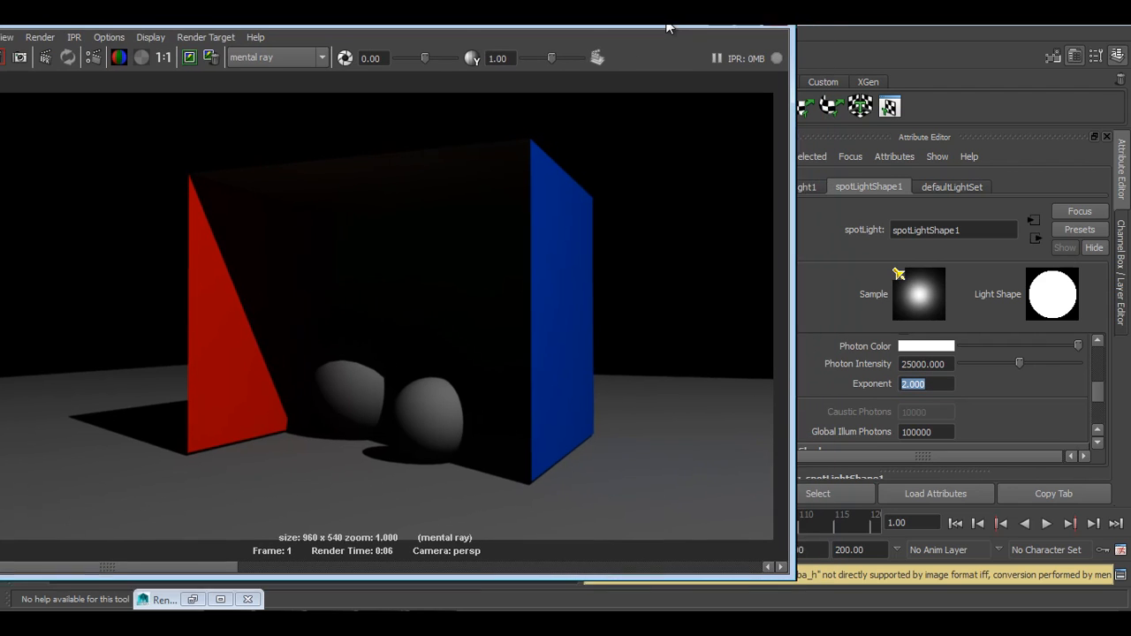
pyautogui.doubleClick(954, 364)
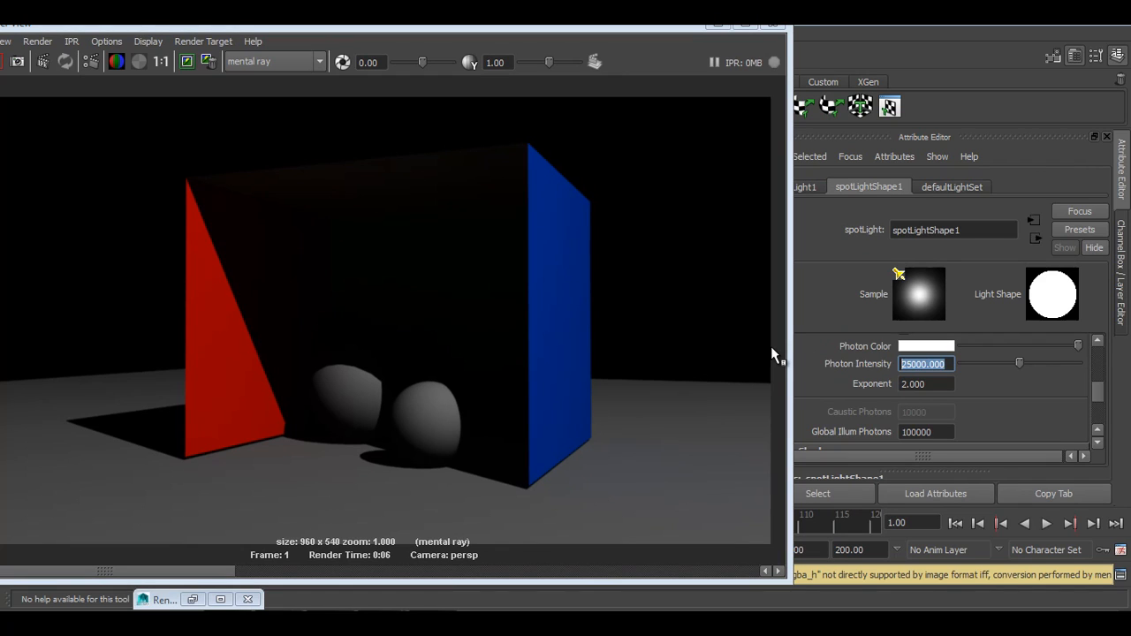
pyautogui.write('80000')
pyautogui.press('Return')
pyautogui.moveTo(296, 29); pyautogui.dragTo(446, 26)
pyautogui.click(119, 61)
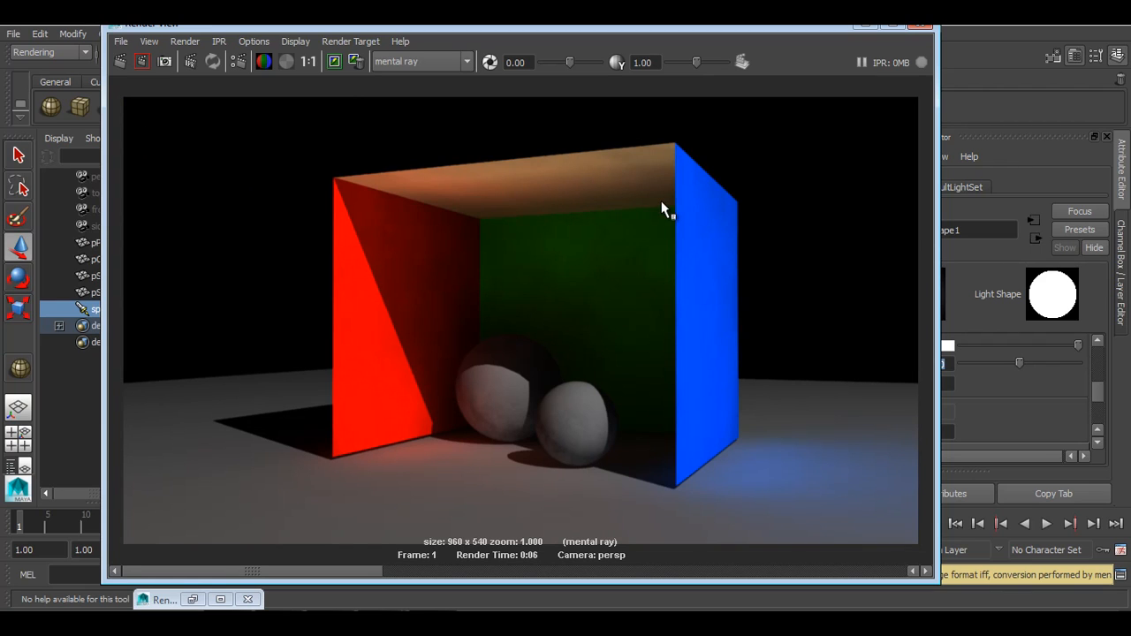
# Step: Set the mental ray global illumination accuracy to 1000 and its radius to 5
pyautogui.moveTo(719, 27); pyautogui.dragTo(575, 32)
pyautogui.click(937, 385)
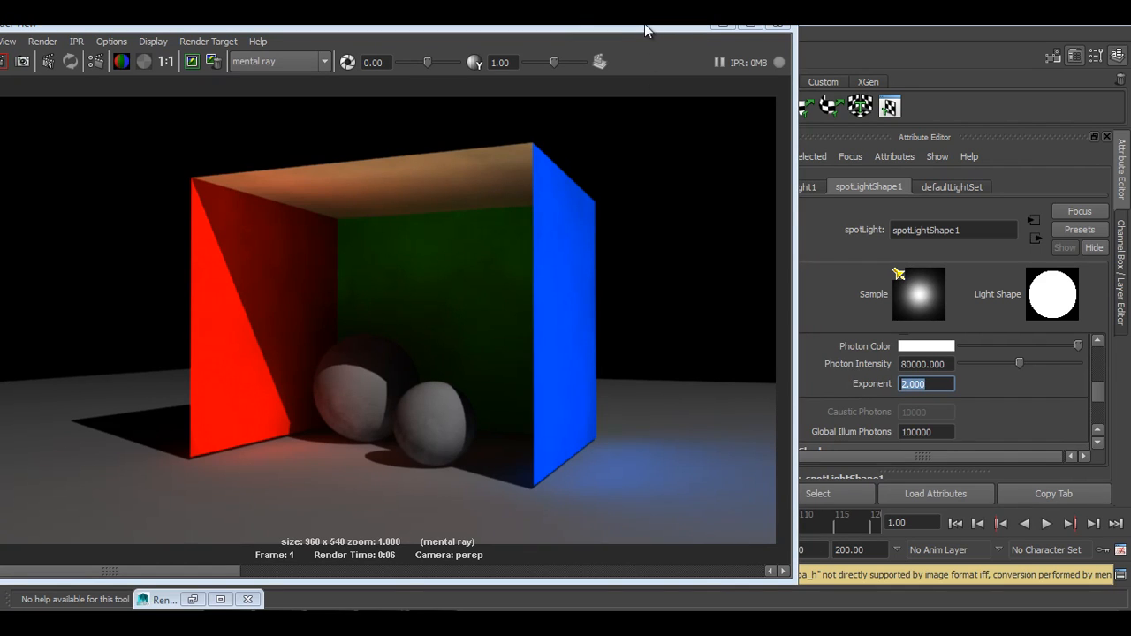
pyautogui.moveTo(644, 23); pyautogui.dragTo(742, 150)
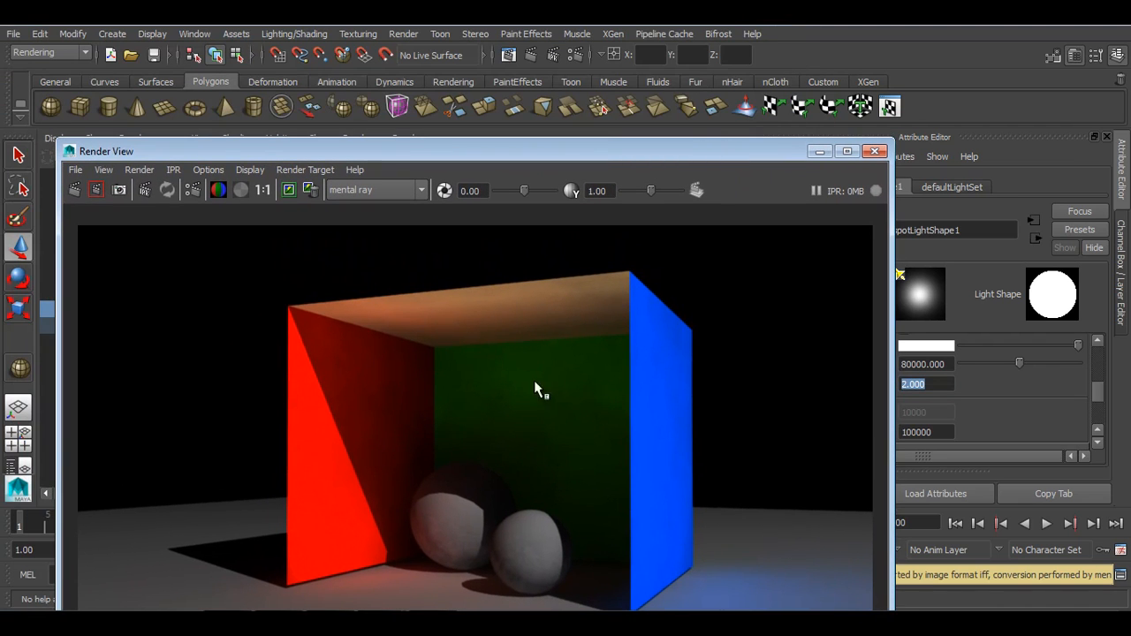
pyautogui.click(576, 54)
pyautogui.doubleClick(794, 253)
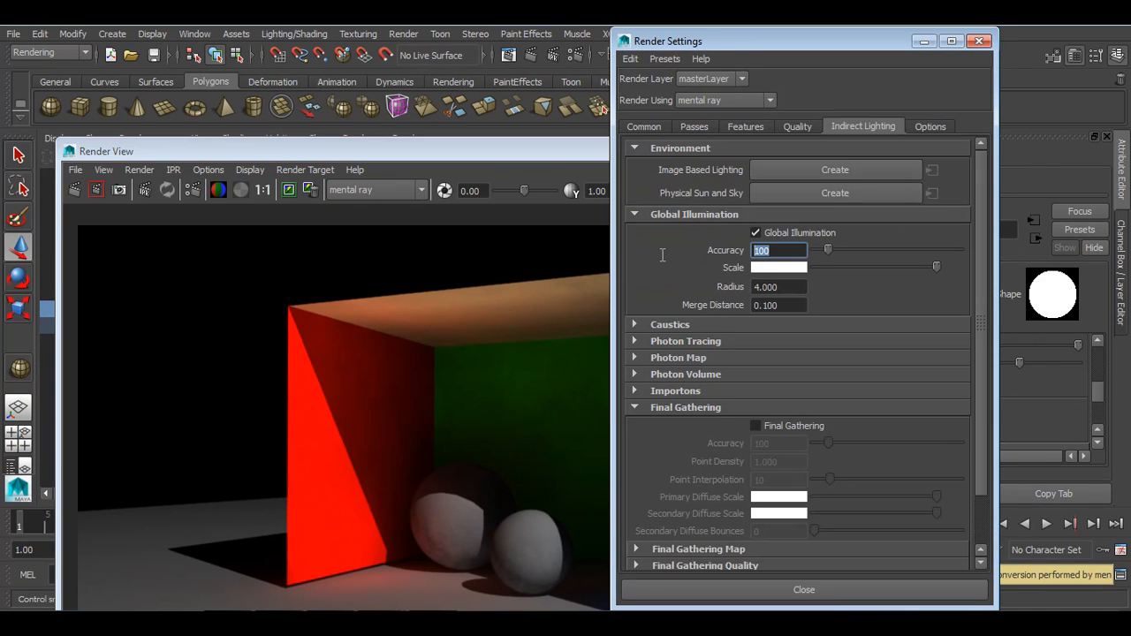
pyautogui.write('1000')
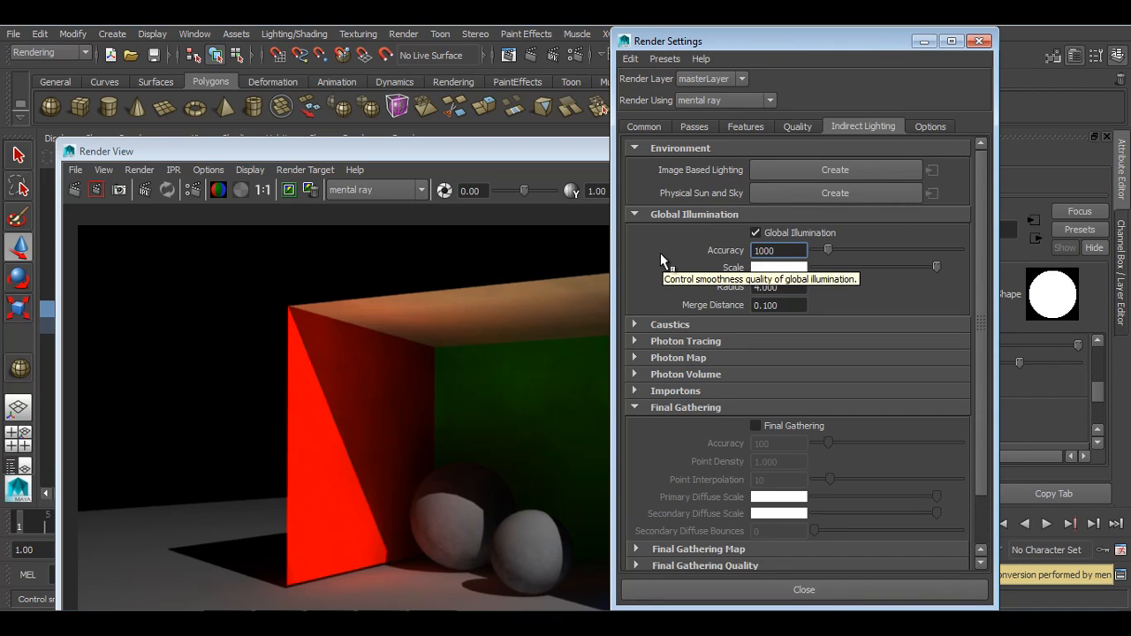
pyautogui.press('Return')
pyautogui.doubleClick(777, 287)
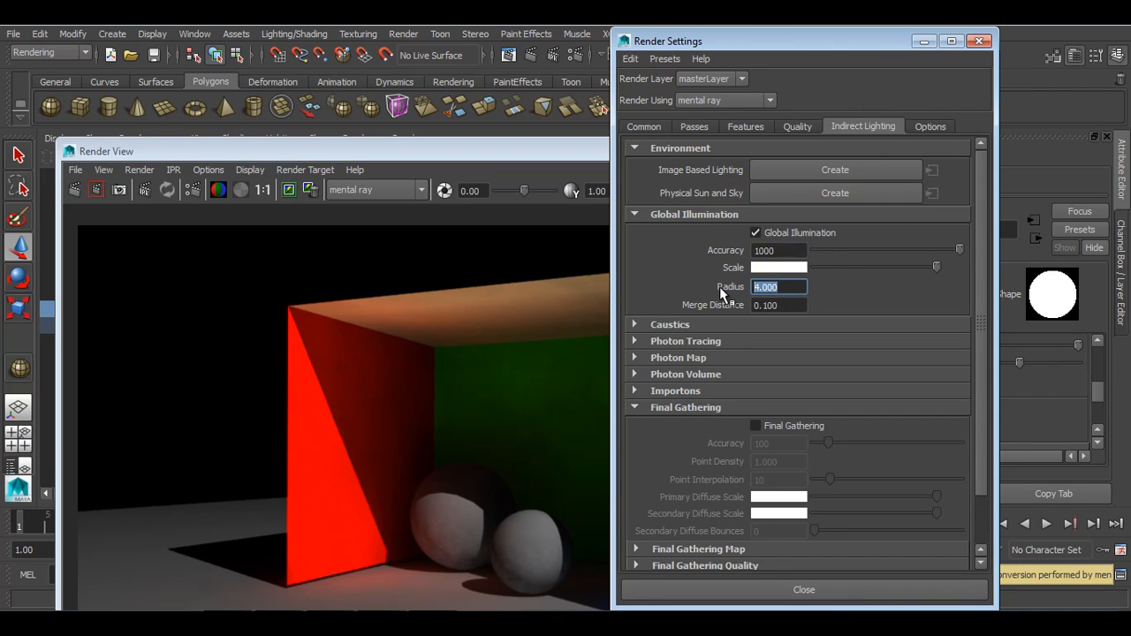
pyautogui.write('5')
pyautogui.press('Return')
pyautogui.click(979, 40)
# Step: Set the spot light's number of global illumination photons to 175000
pyautogui.doubleClick(940, 433)
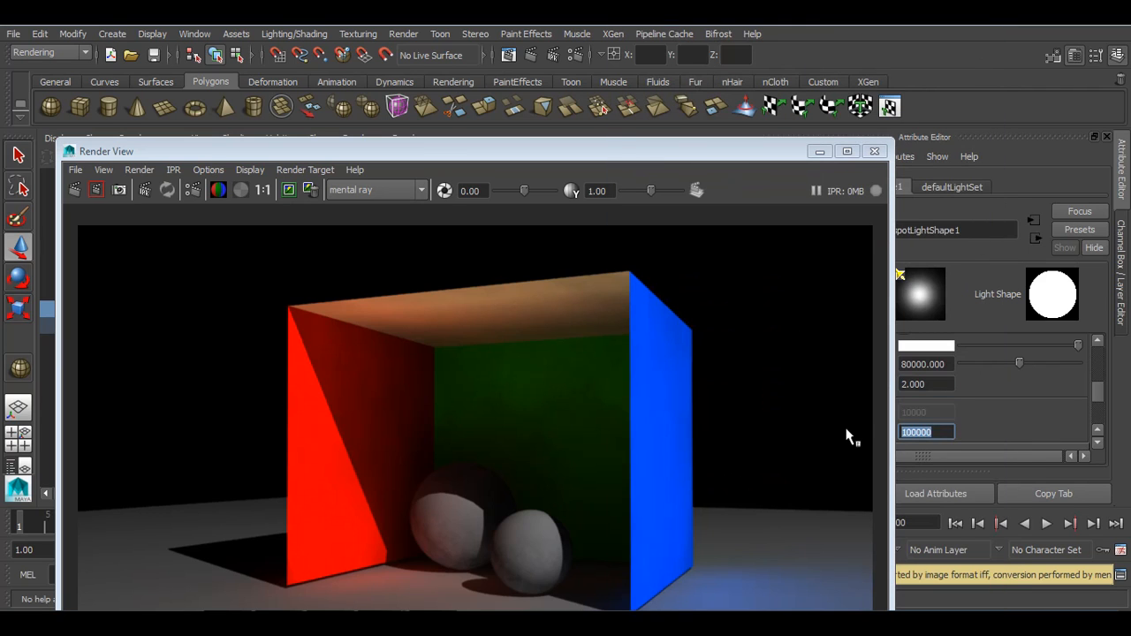
pyautogui.moveTo(726, 151); pyautogui.dragTo(644, 74)
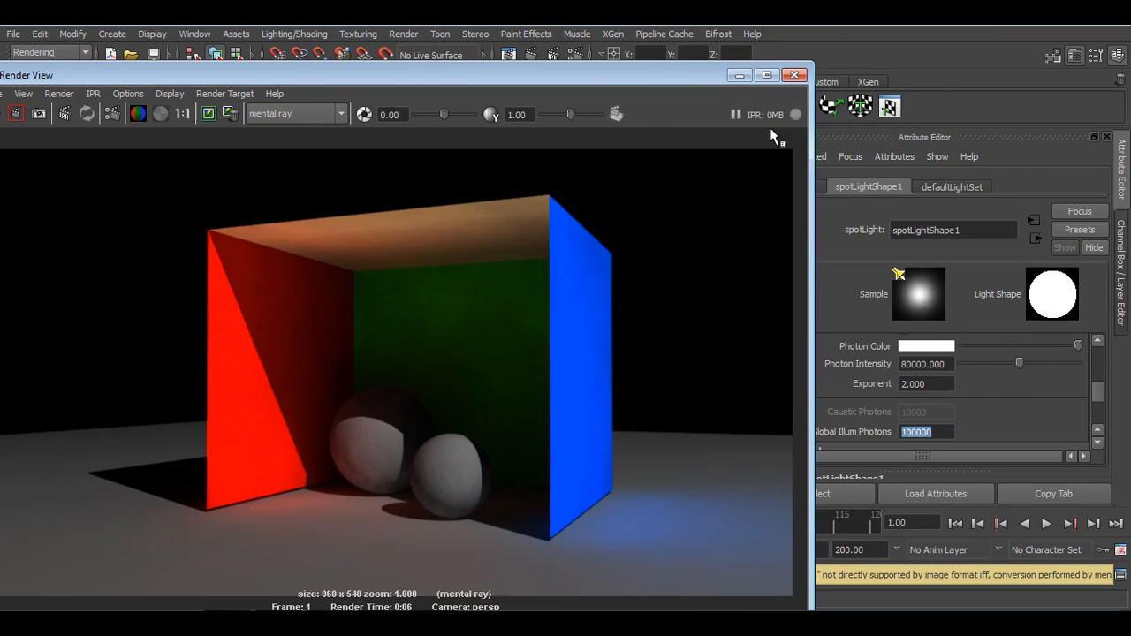
pyautogui.click(740, 74)
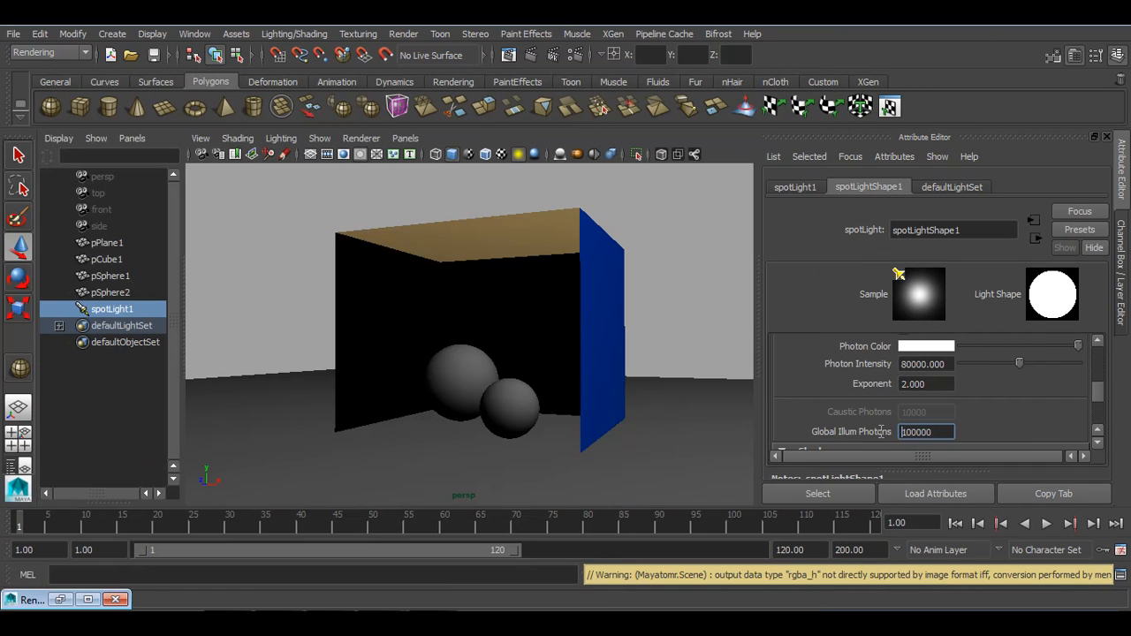
pyautogui.moveTo(953, 433); pyautogui.dragTo(865, 432)
pyautogui.write('175000')
pyautogui.press('Return')
# Step: Render the scene again in the enlarged render window and compare the result with the dark image kept earlier
pyautogui.click(58, 601)
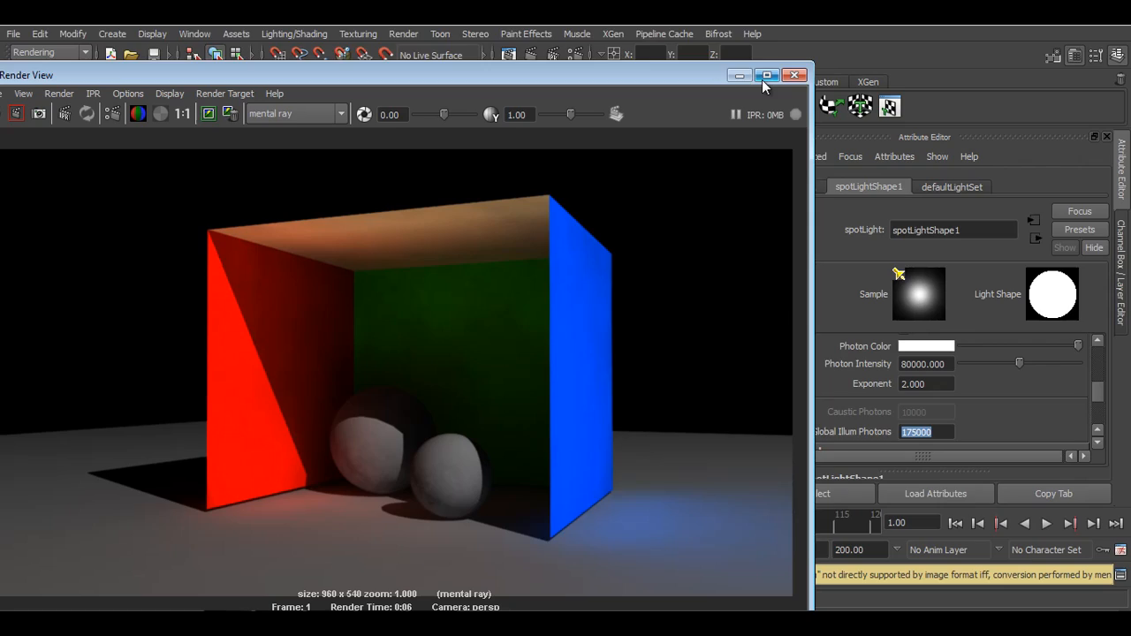
pyautogui.click(767, 75)
pyautogui.click(13, 56)
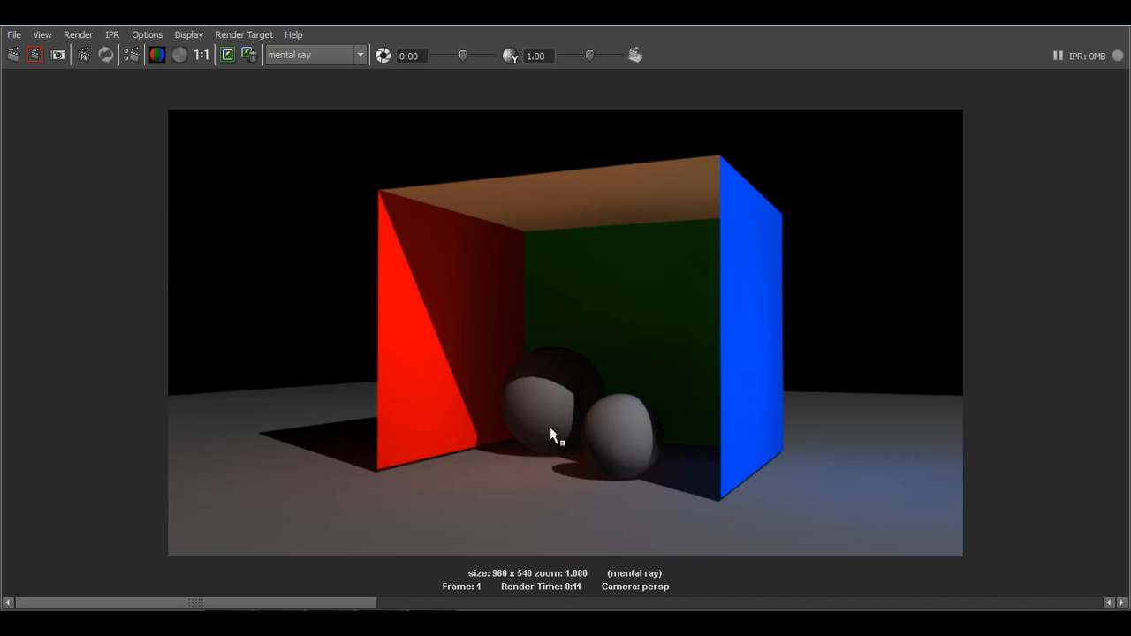
pyautogui.moveTo(299, 606); pyautogui.dragTo(539, 606)
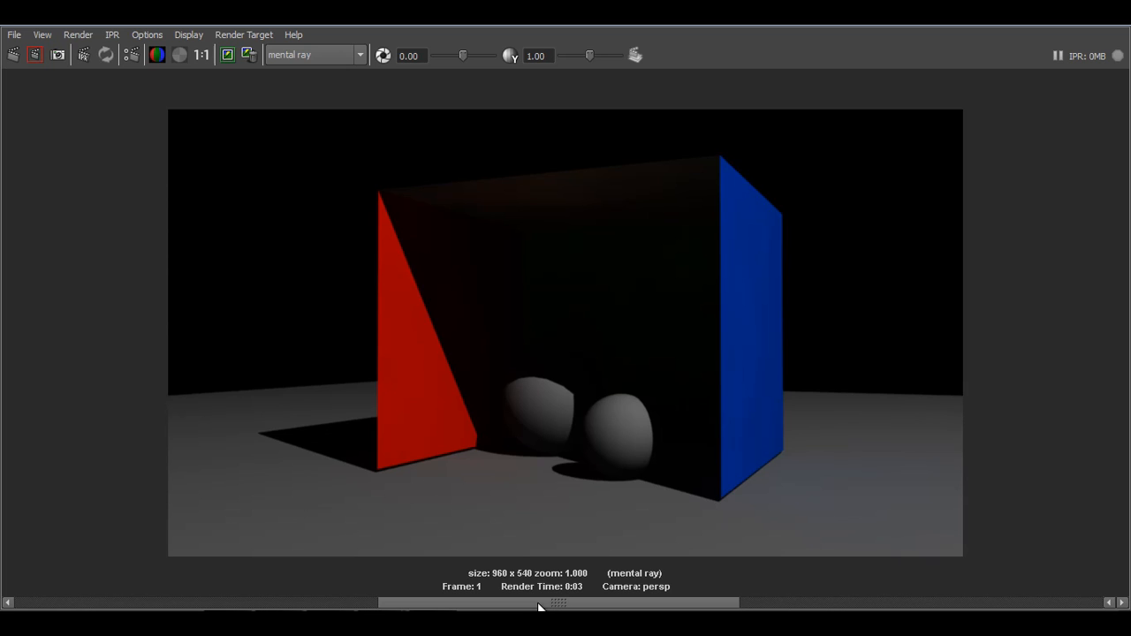
pyautogui.click(265, 603)
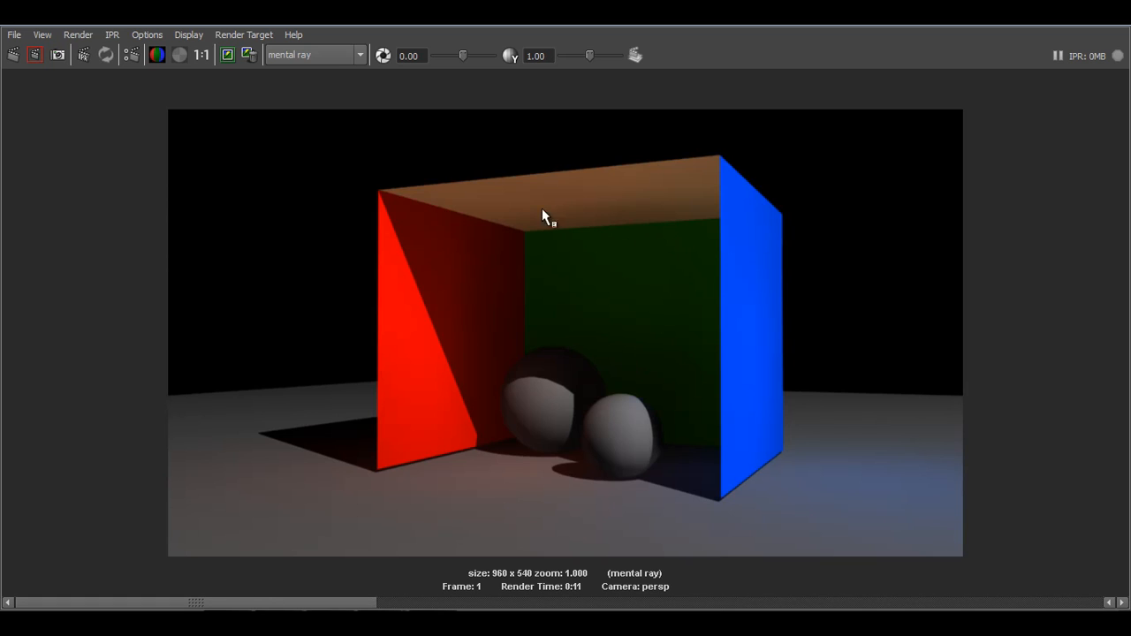